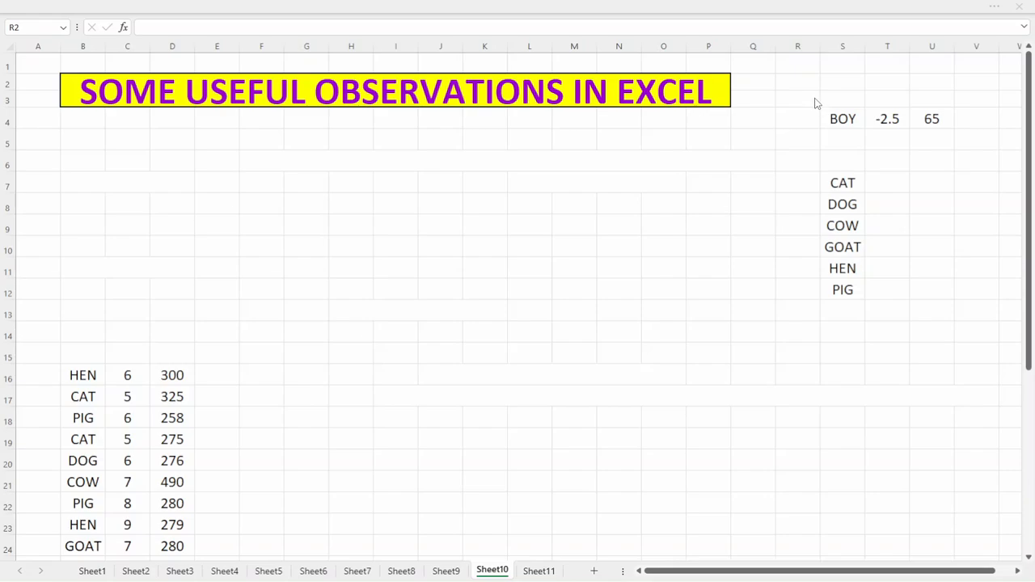
{"action": "mouse_move", "coordinate": [815, 98]}
{"action": "left_mouse_down"}
{"action": "mouse_move", "coordinate": [890, 149]}
{"action": "mouse_move", "coordinate": [953, 143]}
{"action": "left_mouse_up"}
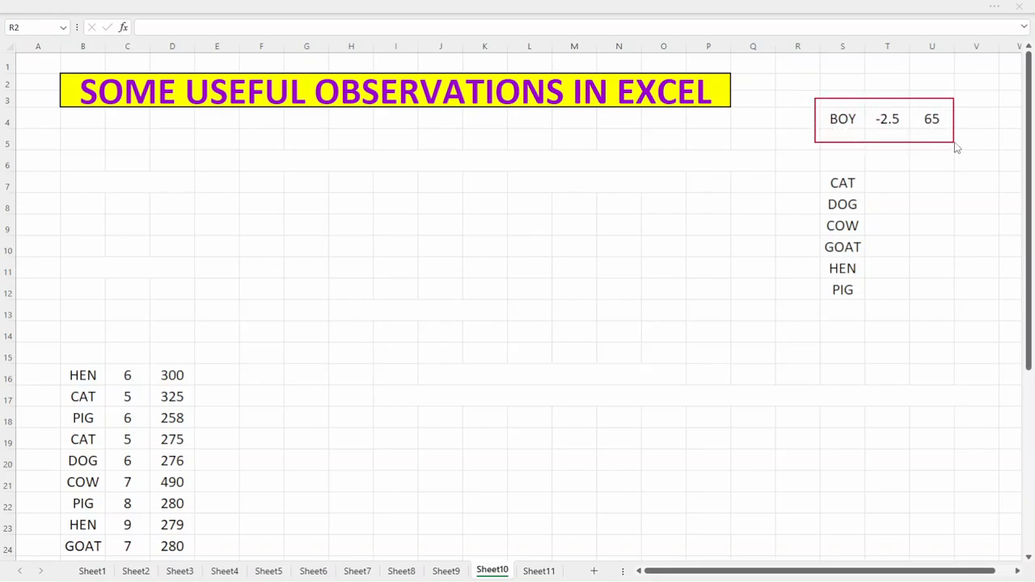
{"action": "mouse_move", "coordinate": [814, 164]}
{"action": "left_mouse_down"}
{"action": "mouse_move", "coordinate": [827, 279]}
{"action": "mouse_move", "coordinate": [882, 323]}
{"action": "left_mouse_up"}
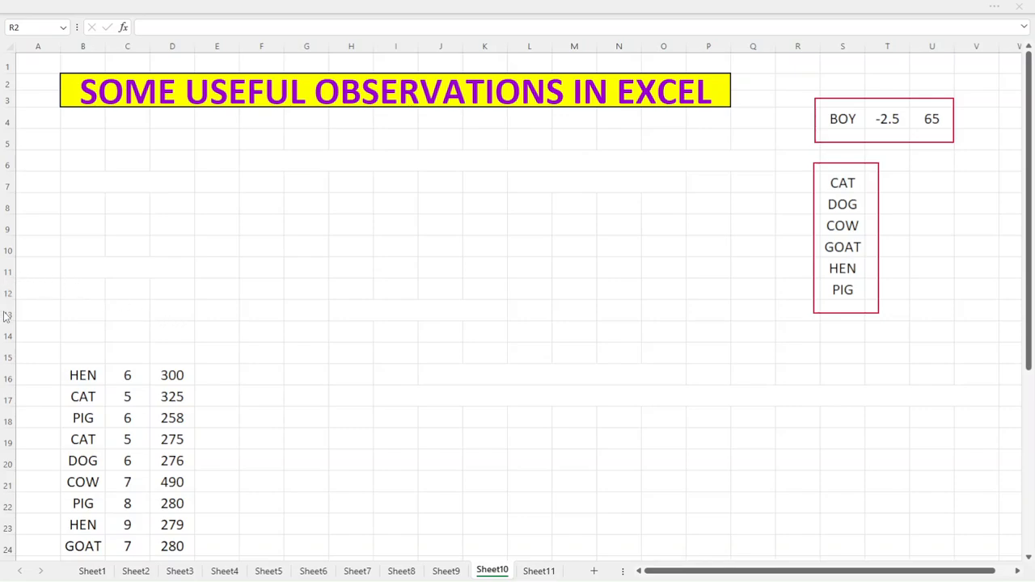
- Copy the formula text ={"CAT";12;-23} from B7 without its leading apostrophe and enter it as a vertical array formula in C8
{"action": "left_click", "coordinate": [87, 184]}
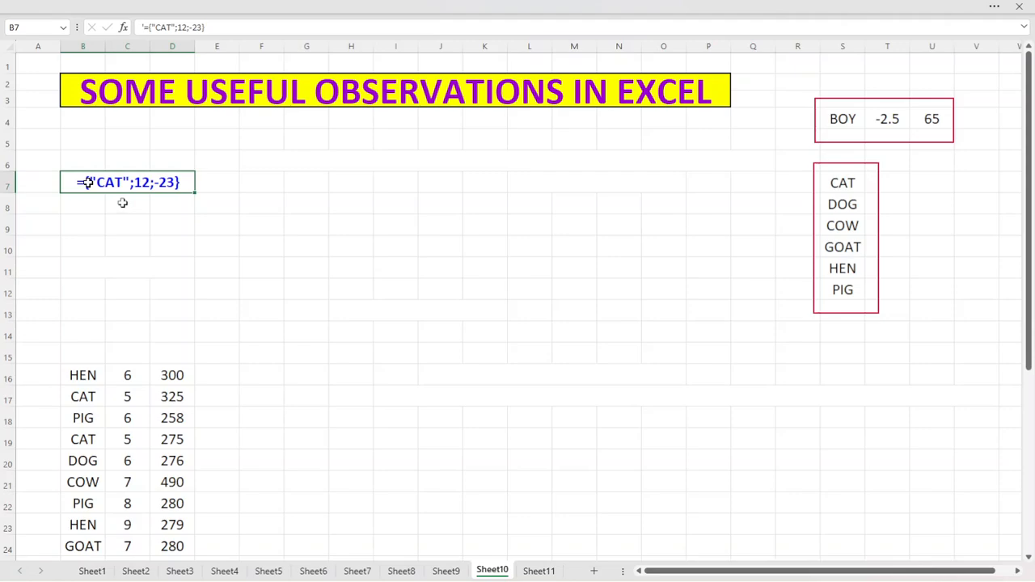
{"action": "left_click_drag", "start_coordinate": [144, 26], "coordinate": [222, 25]}
{"action": "key", "text": "ctrl+c"}
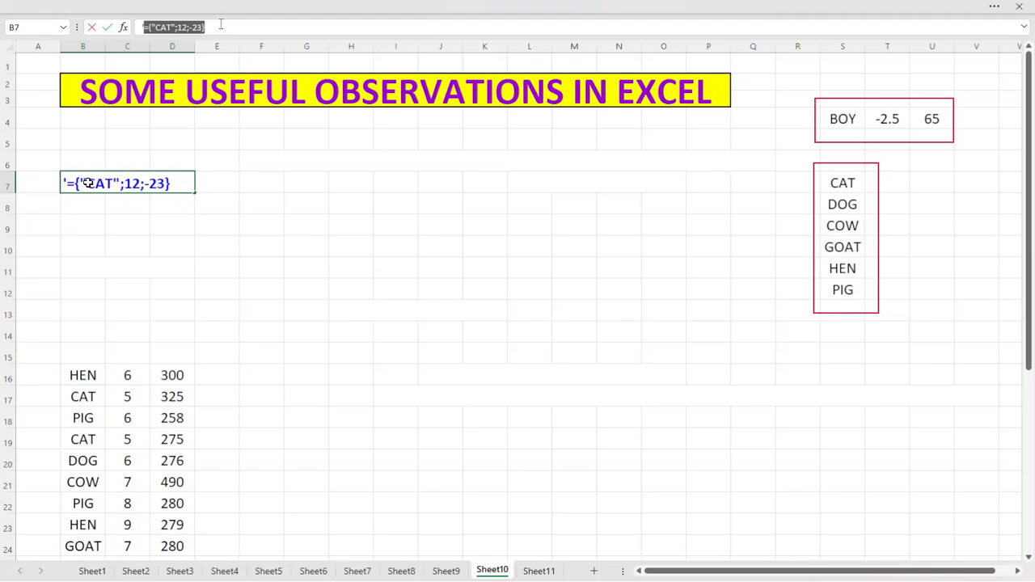
{"action": "key", "text": "Return"}
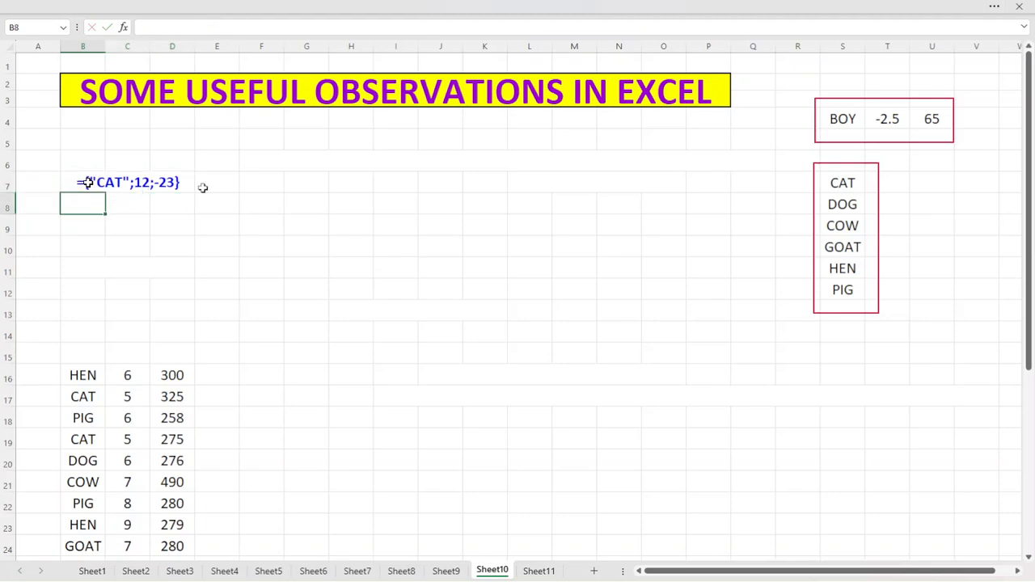
{"action": "left_click", "coordinate": [134, 200]}
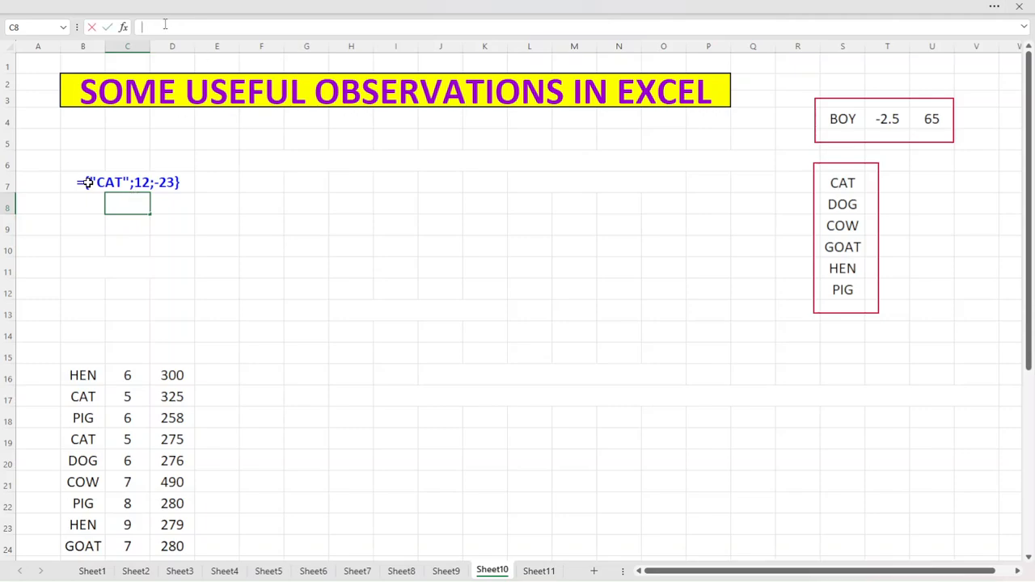
{"action": "left_click", "coordinate": [178, 26]}
{"action": "key", "text": "ctrl+v"}
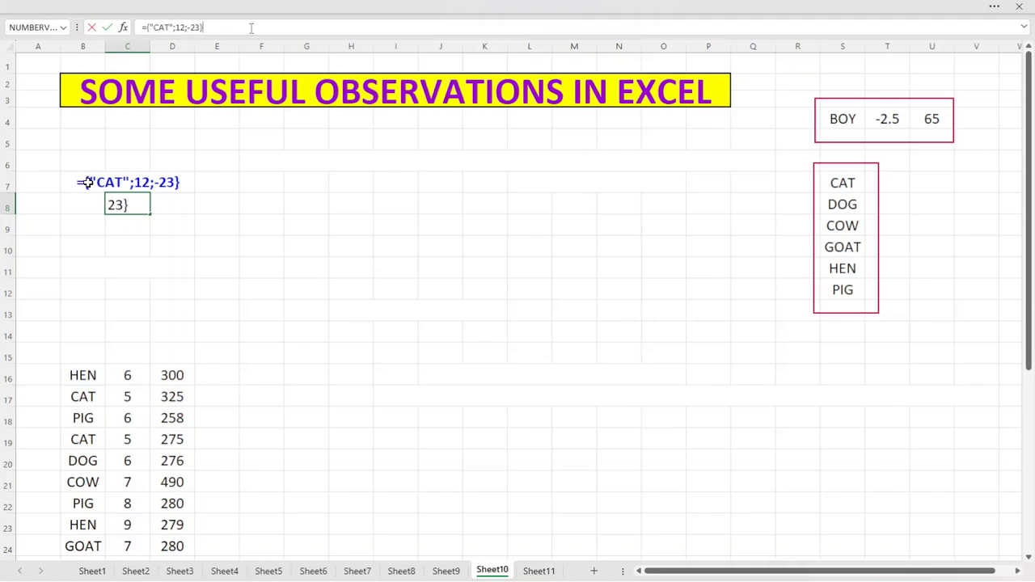
{"action": "key", "text": "Return"}
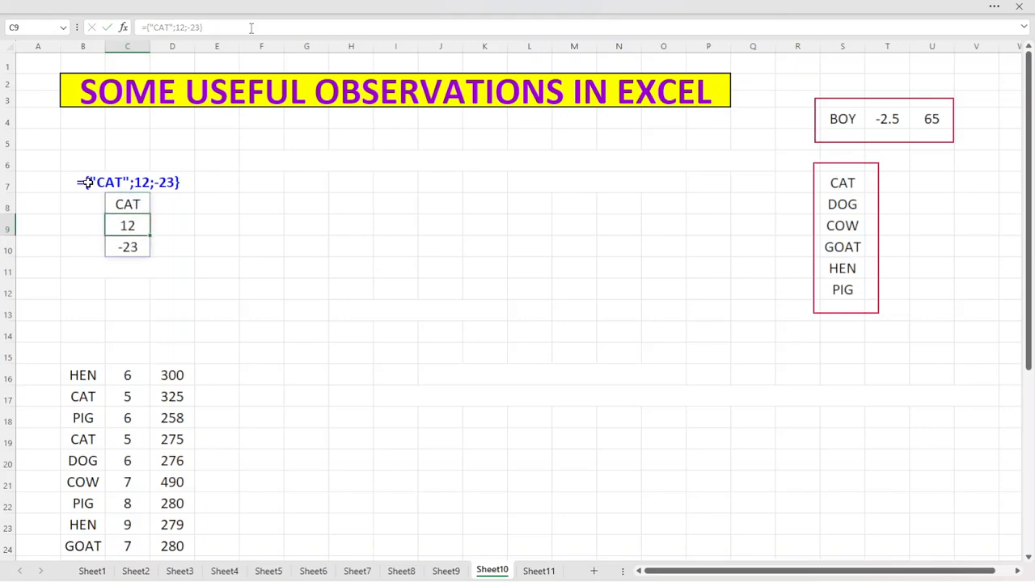
{"action": "left_click", "coordinate": [218, 208]}
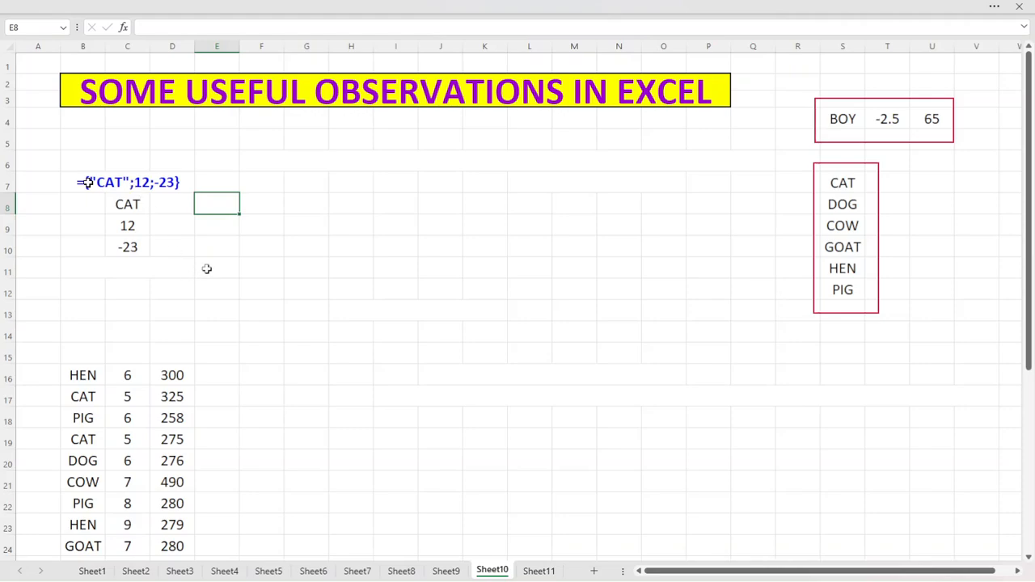
- Copy the formula text ={100,"BOY",-5.1} from B11 without its apostrophe and enter it as a horizontal array formula in B12
{"action": "left_click", "coordinate": [165, 270]}
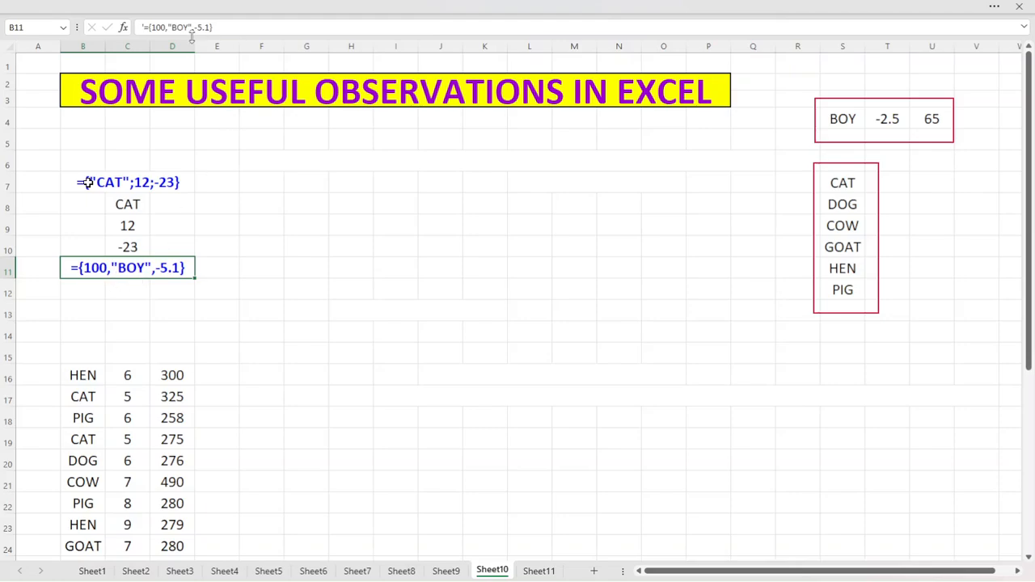
{"action": "left_click_drag", "start_coordinate": [144, 27], "coordinate": [221, 27]}
{"action": "key", "text": "ctrl+c"}
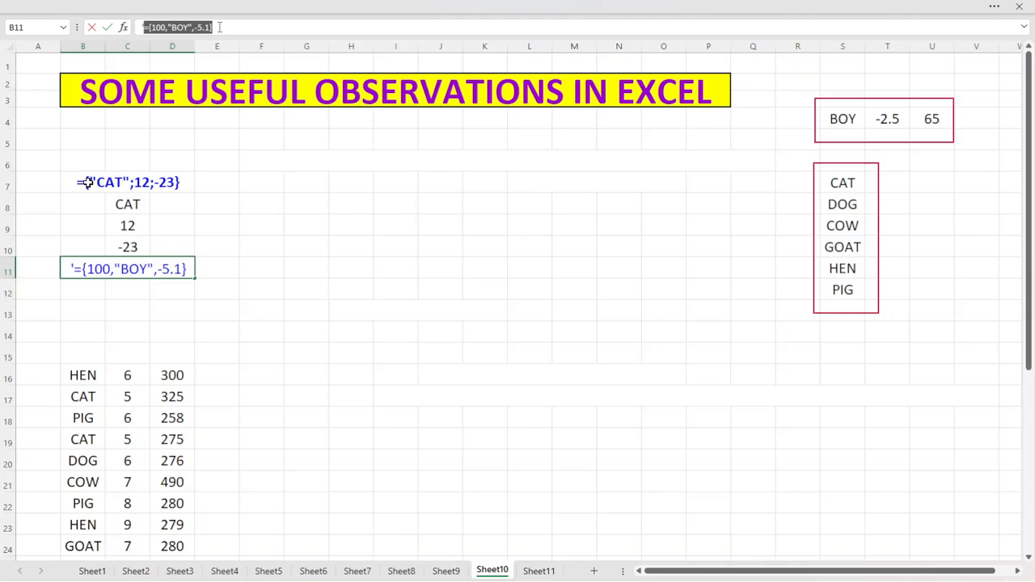
{"action": "key", "text": "Return"}
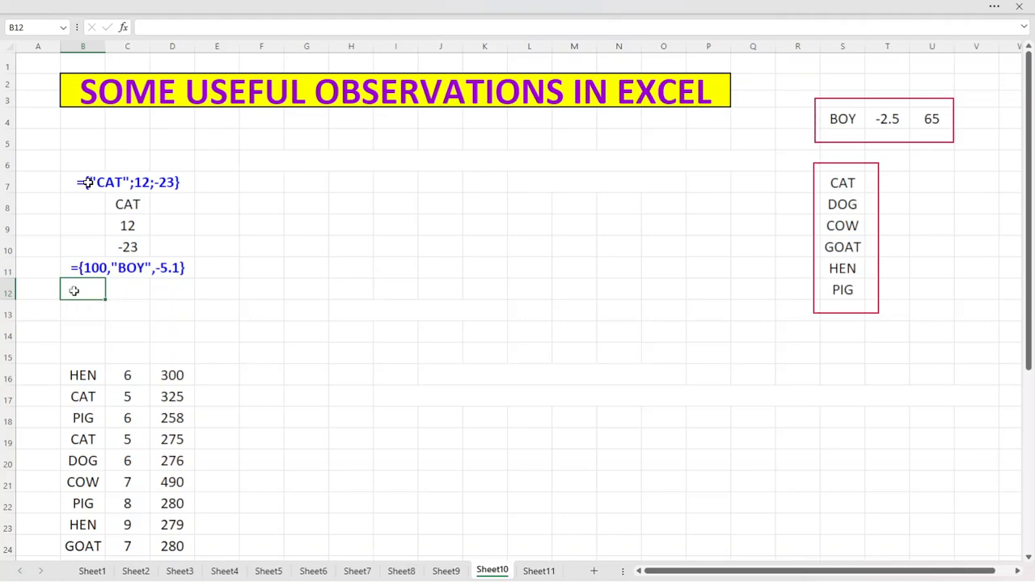
{"action": "left_click", "coordinate": [251, 28]}
{"action": "key", "text": "ctrl+v"}
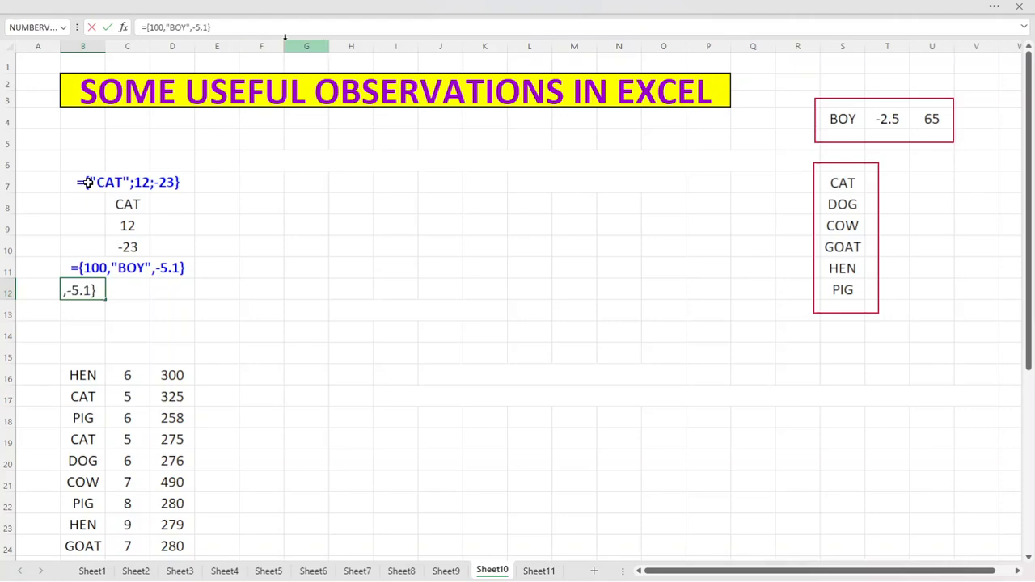
{"action": "key", "text": "Return"}
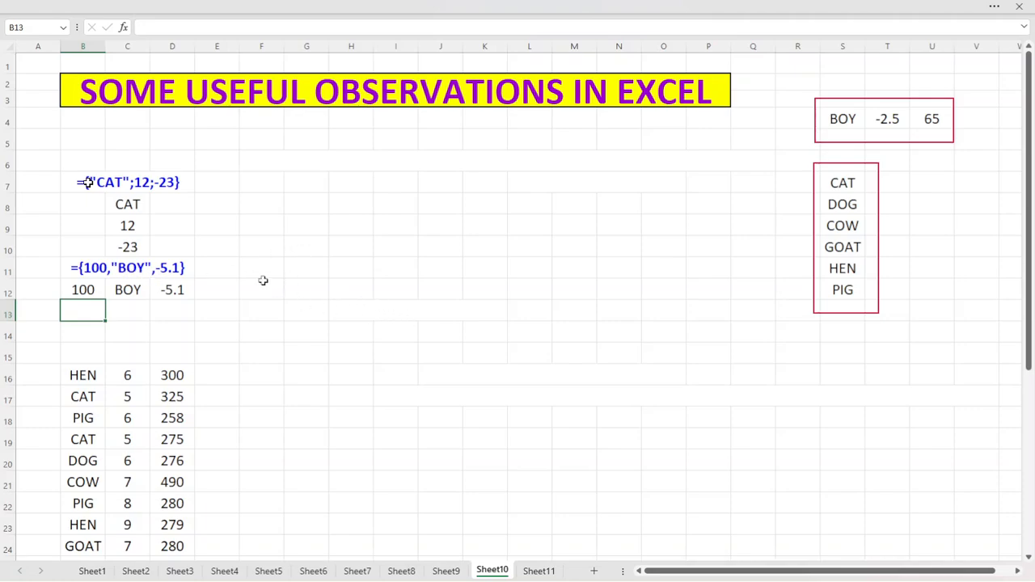
- Copy the four-row array formula text from F6, starting ={"COW",6,300,40.75, without its apostrophe and enter it as a formula in F8
{"action": "left_click", "coordinate": [375, 163]}
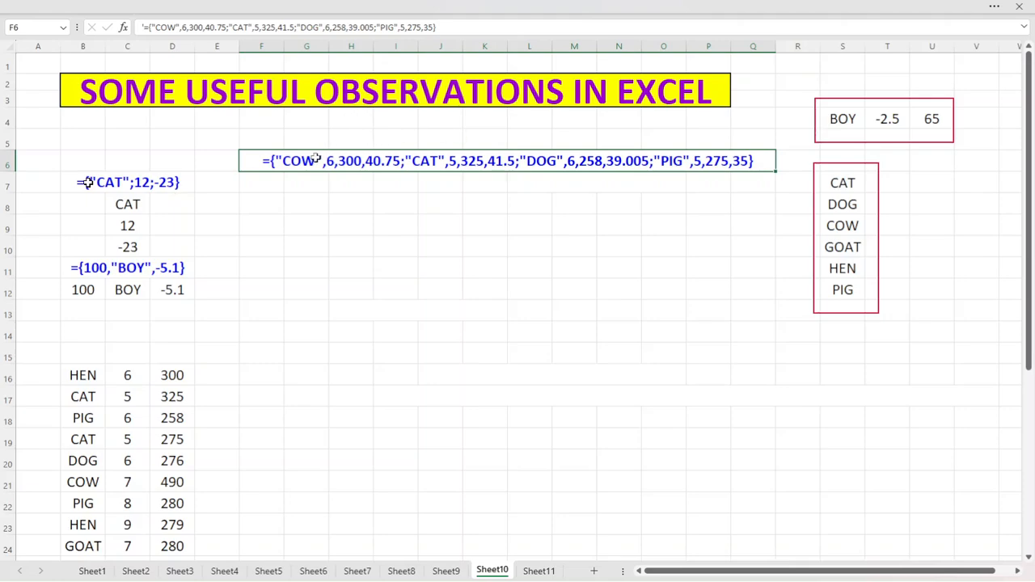
{"action": "left_click_drag", "start_coordinate": [144, 28], "coordinate": [478, 52]}
{"action": "key", "text": "ctrl+c"}
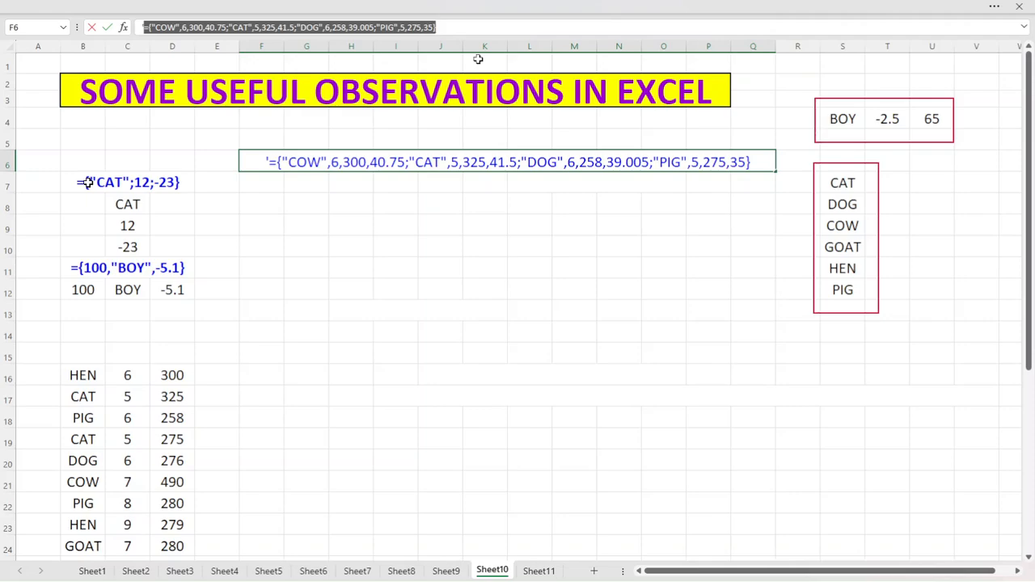
{"action": "key", "text": "Return"}
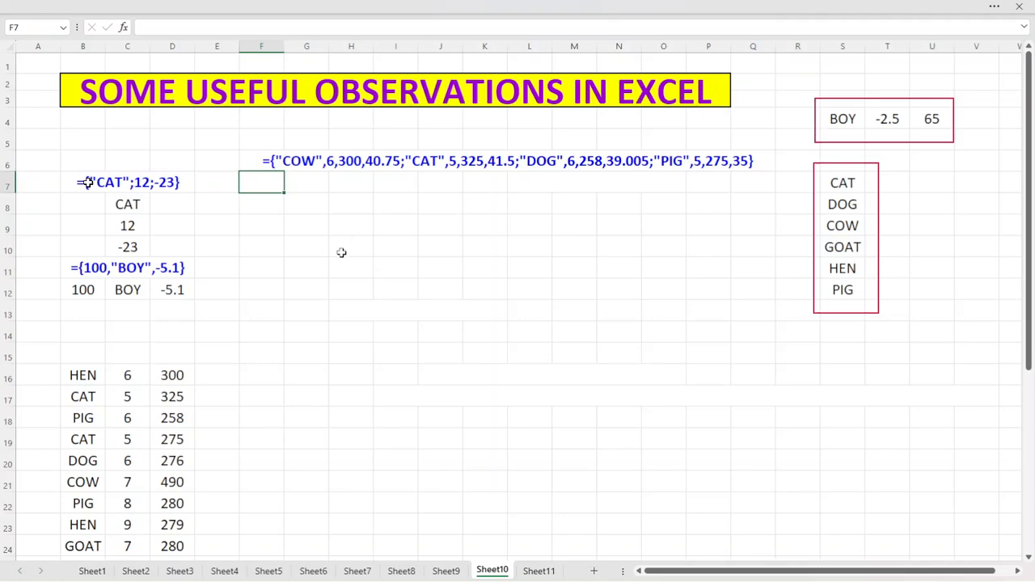
{"action": "left_click", "coordinate": [275, 208]}
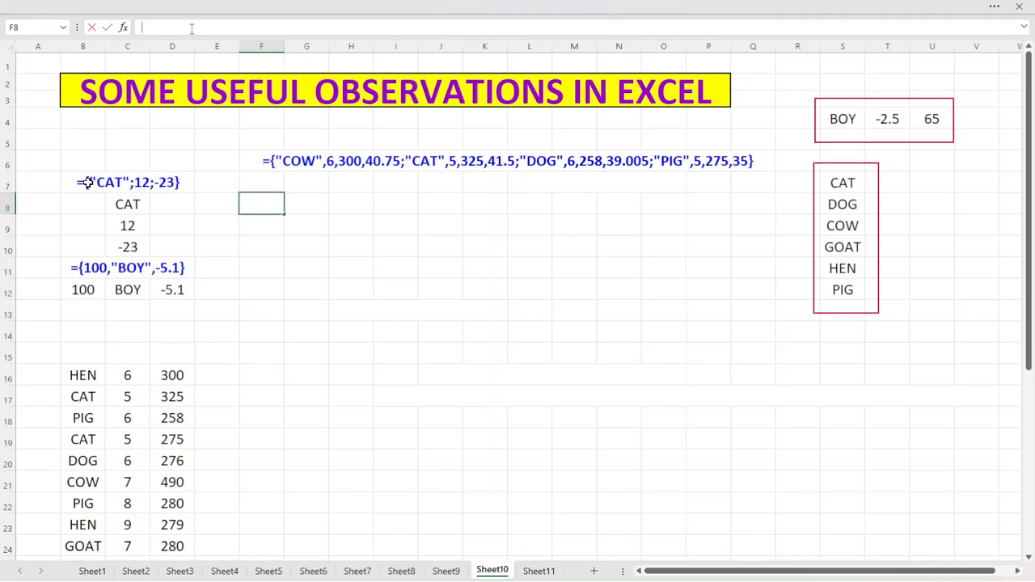
{"action": "key", "text": "ctrl+v"}
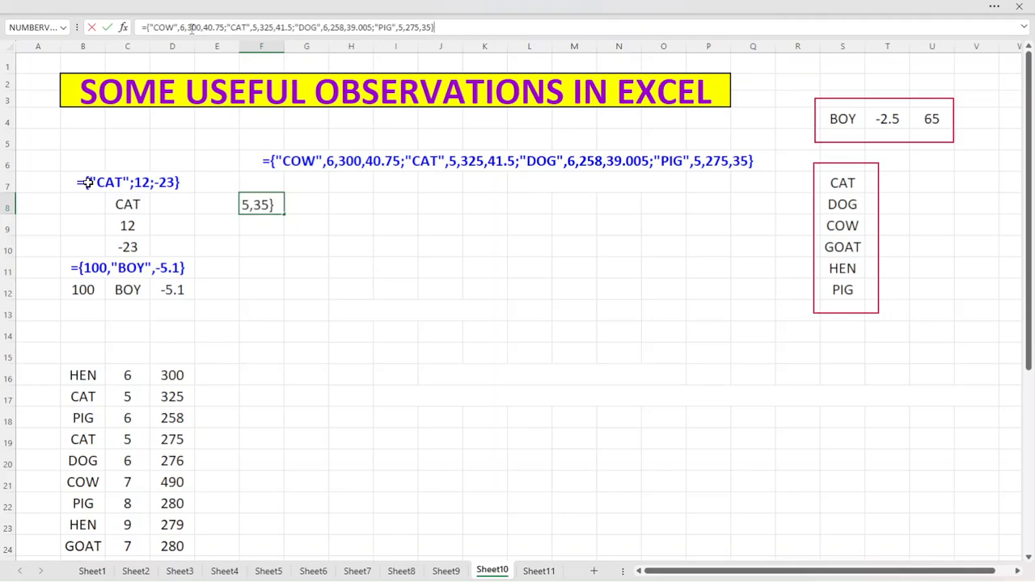
{"action": "key", "text": "Return"}
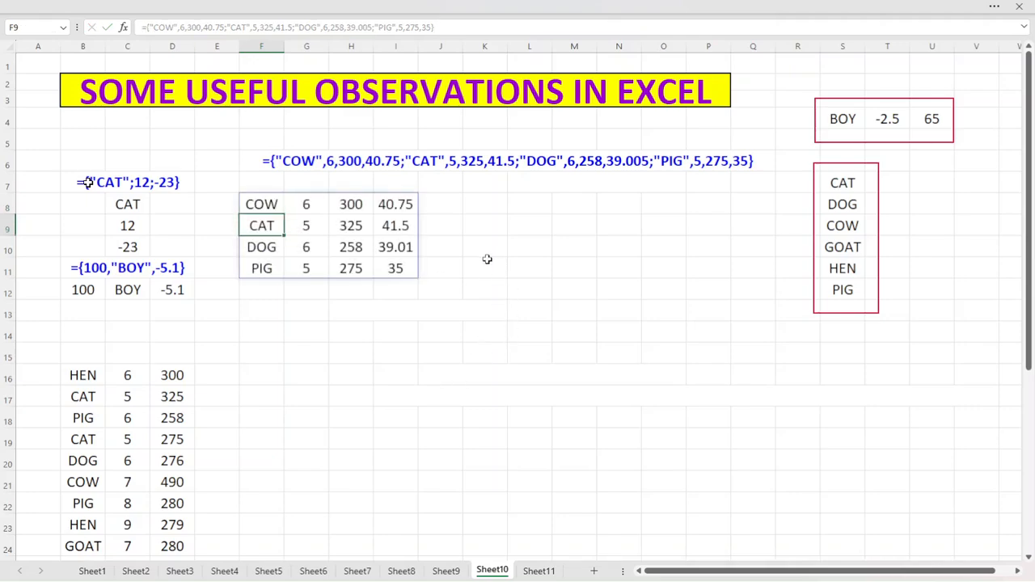
{"action": "left_click", "coordinate": [440, 227]}
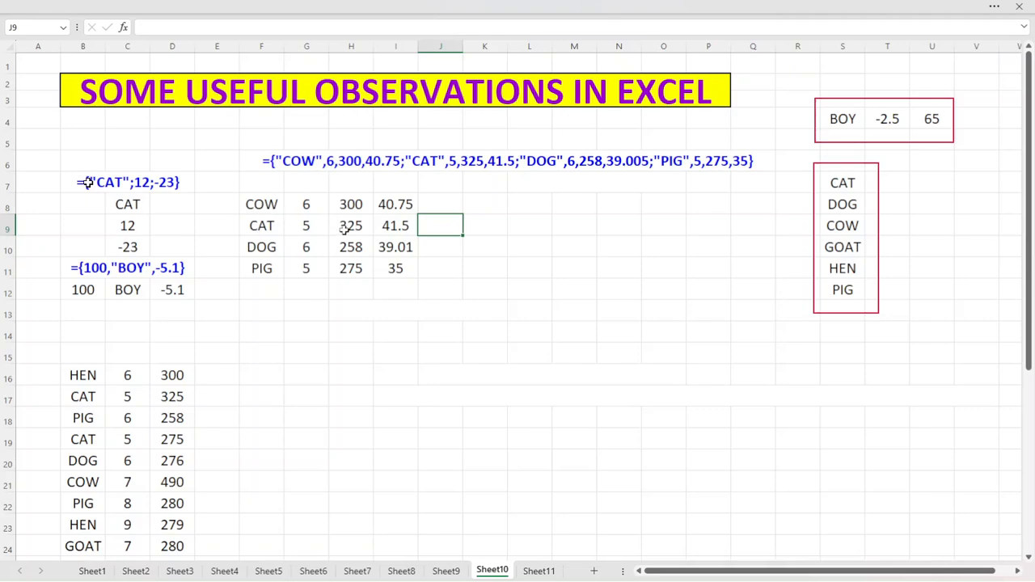
- Try to clear the spilled cell G10 of the F8 array and undo the attempt
{"action": "left_click", "coordinate": [262, 204]}
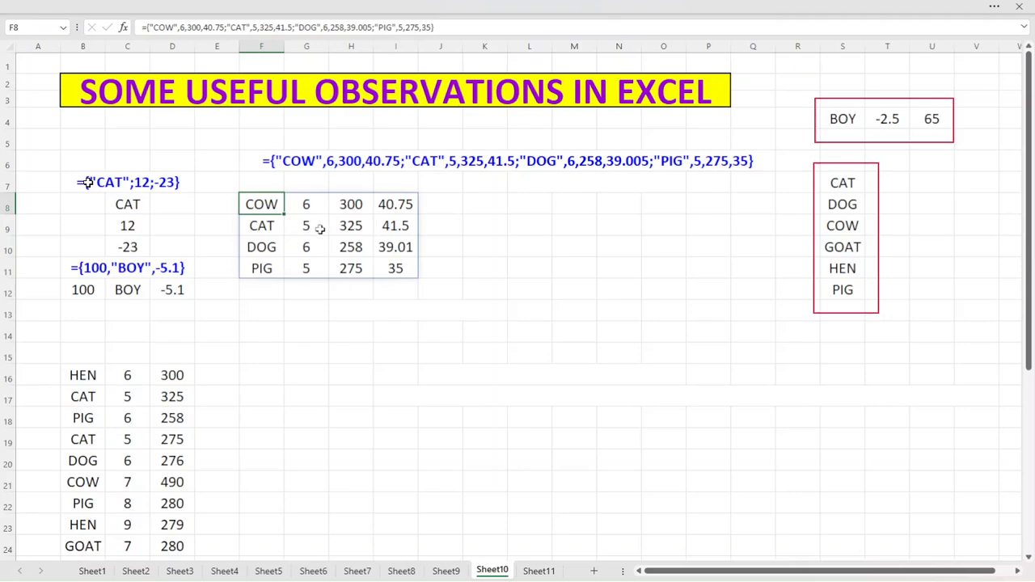
{"action": "left_click", "coordinate": [295, 241]}
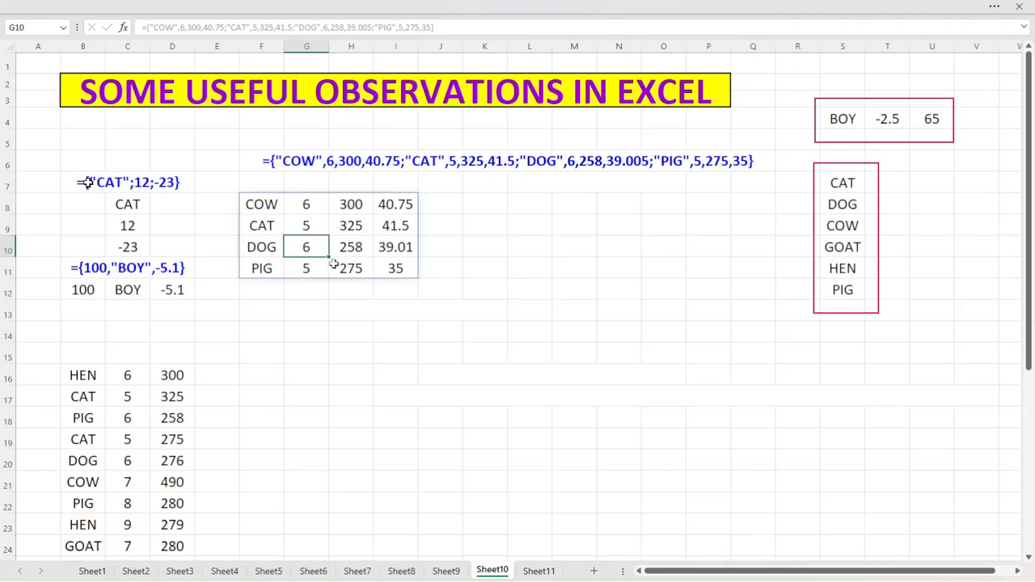
{"action": "key", "text": "Delete"}
{"action": "key", "text": "ctrl+z"}
{"action": "left_click", "coordinate": [355, 246]}
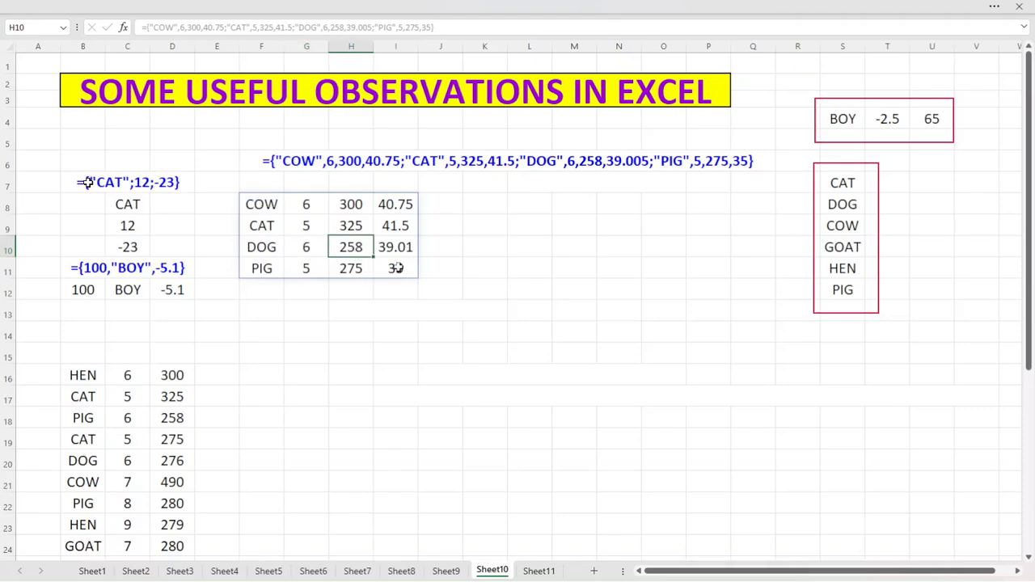
- Delete row 9, which cuts through the array spilled from C8, and undo the deletion
{"action": "left_click", "coordinate": [128, 226]}
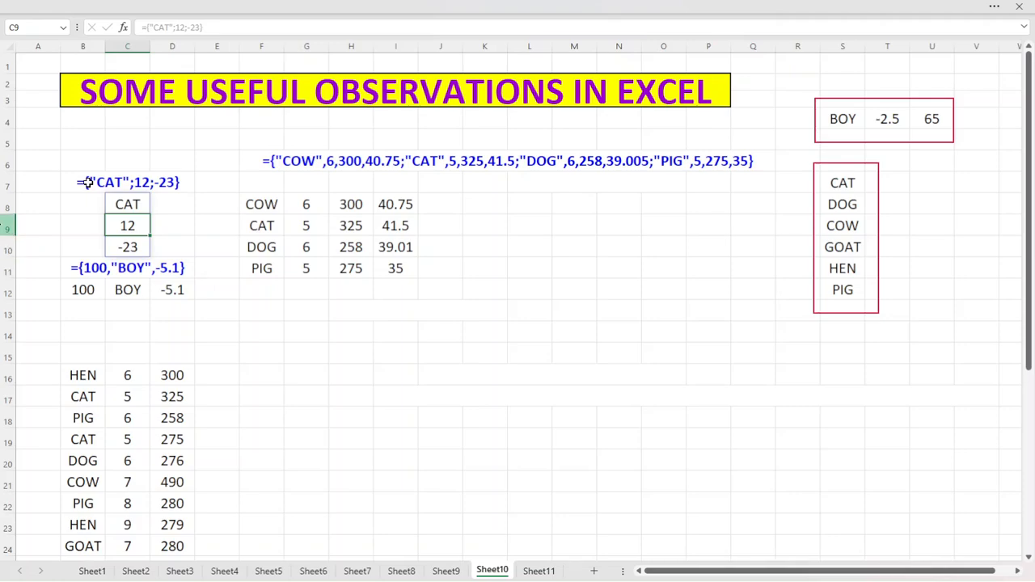
{"action": "left_click", "coordinate": [5, 226]}
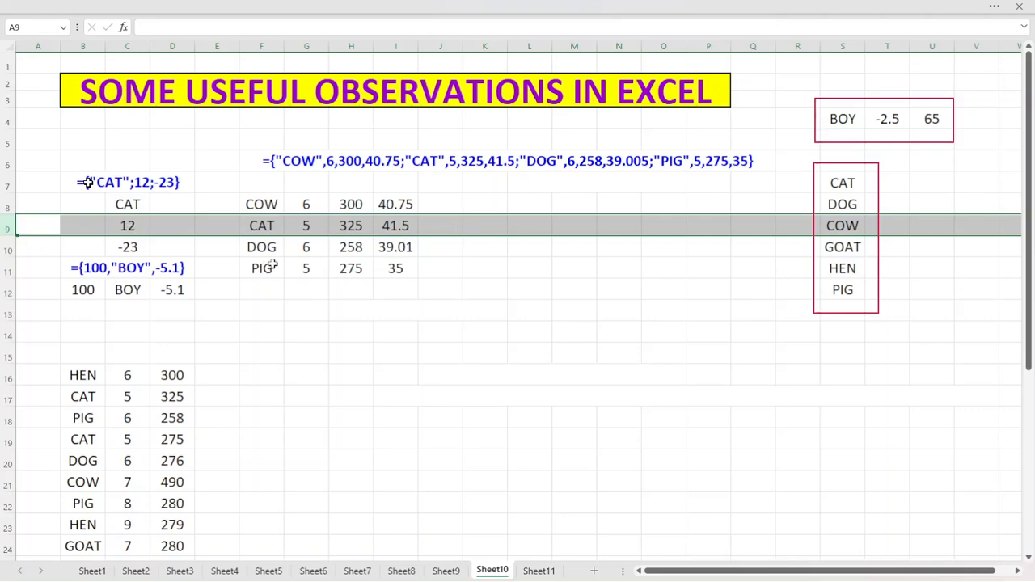
{"action": "key", "text": "ctrl+minus"}
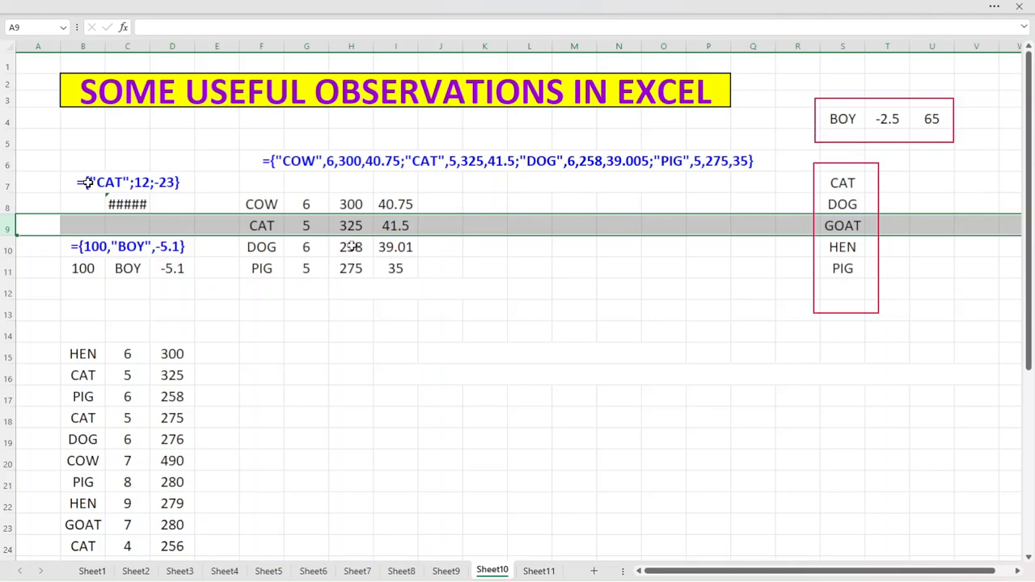
{"action": "key", "text": "ctrl+shift+plus"}
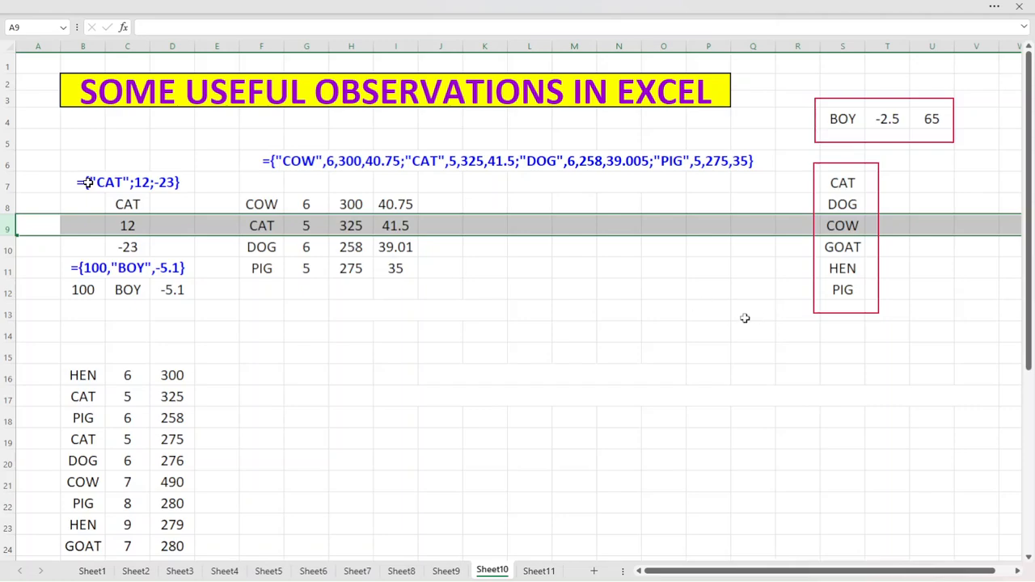
{"action": "left_click", "coordinate": [134, 228]}
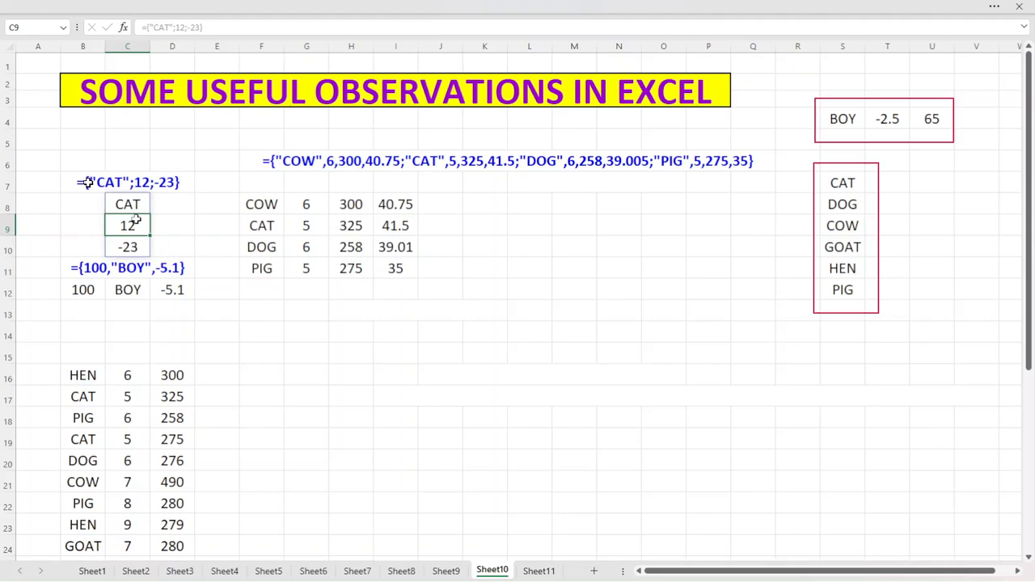
- Reference the whole array spilled from F8 by entering the formula =F8#, noted in L7, into cell L8
{"action": "left_click", "coordinate": [625, 184]}
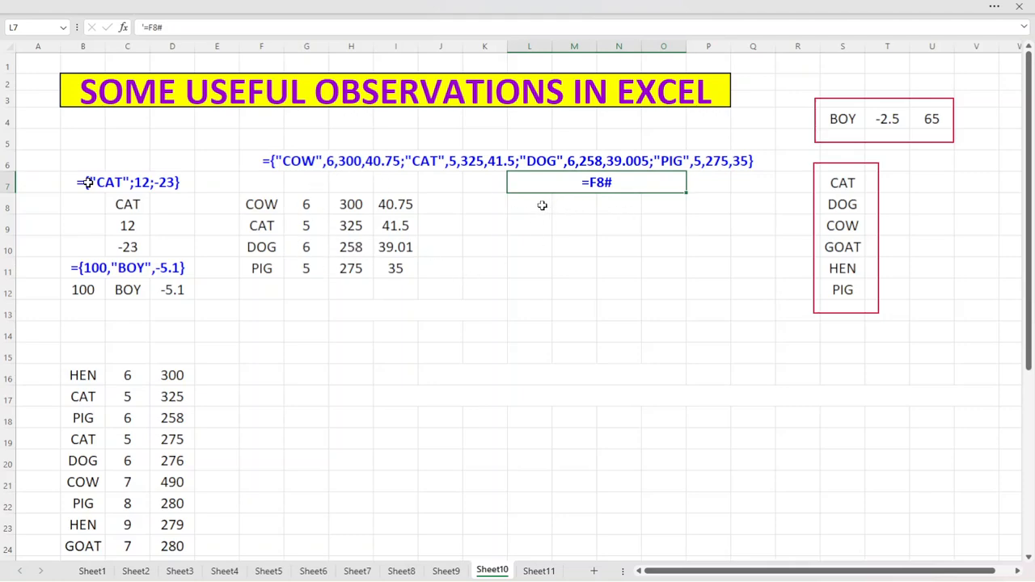
{"action": "left_click", "coordinate": [146, 28]}
{"action": "left_click_drag", "start_coordinate": [144, 27], "coordinate": [181, 33]}
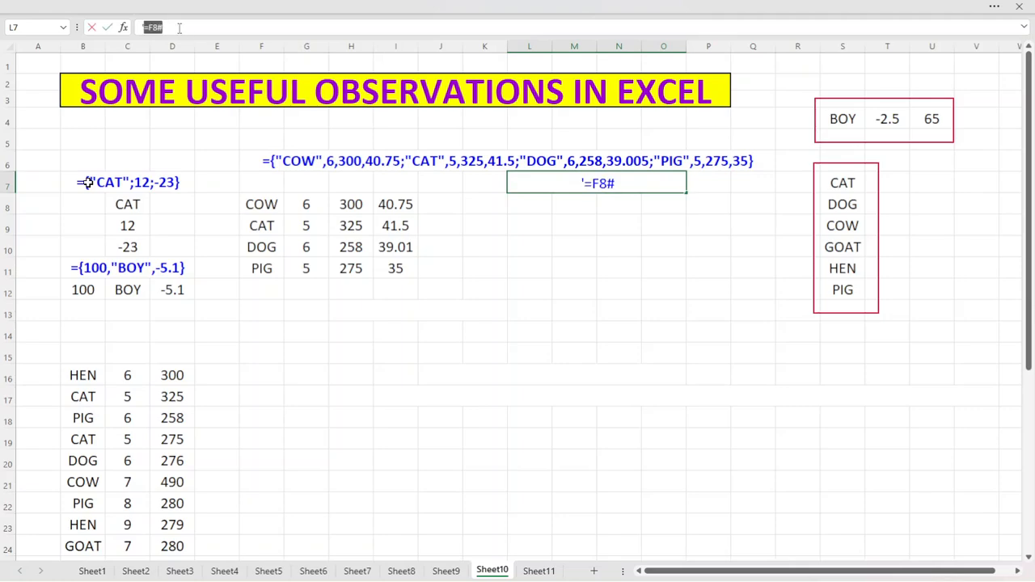
{"action": "key", "text": "Return"}
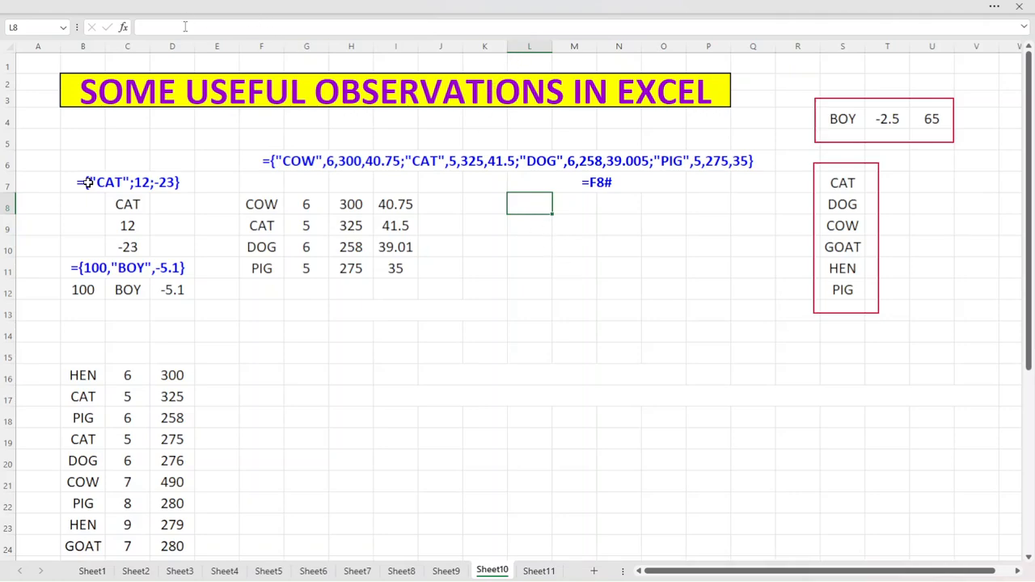
{"action": "type", "text": "=F8#"}
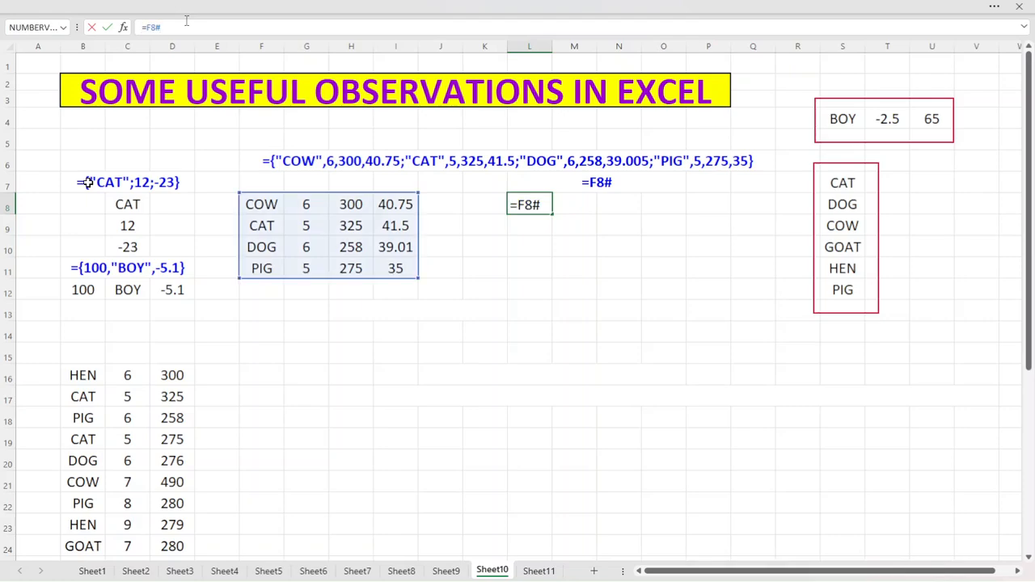
{"action": "key", "text": "Return"}
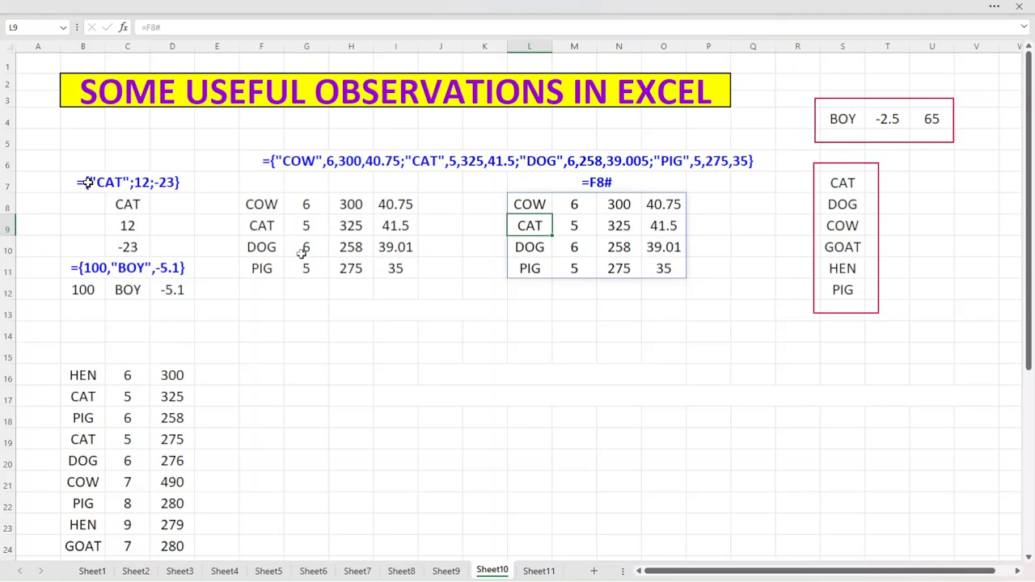
{"action": "left_click", "coordinate": [301, 253]}
{"action": "left_click", "coordinate": [393, 268]}
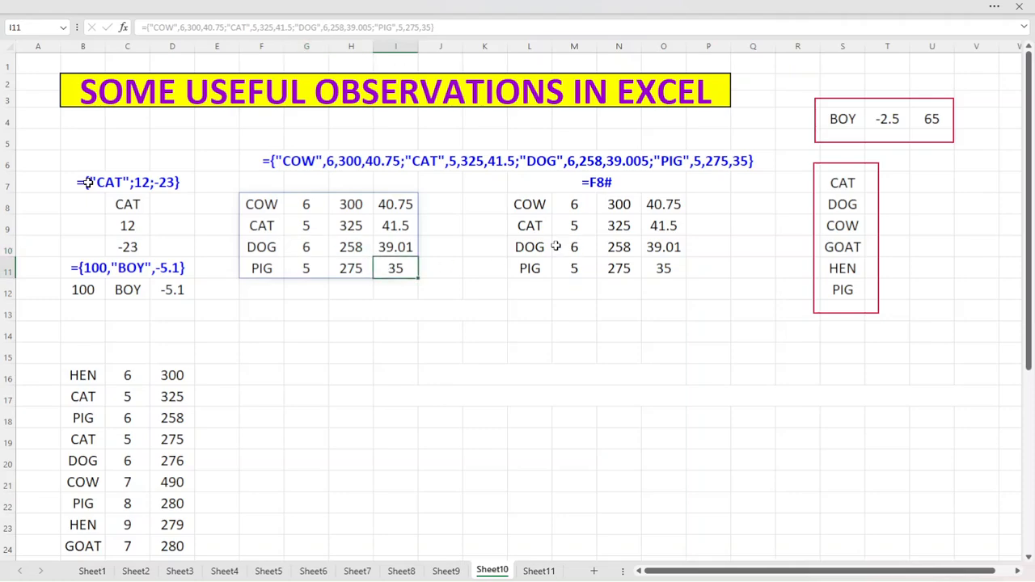
- Try to overwrite the spilled cell F9 of the F8 array with MAN and clear that entry again
{"action": "left_click", "coordinate": [547, 261]}
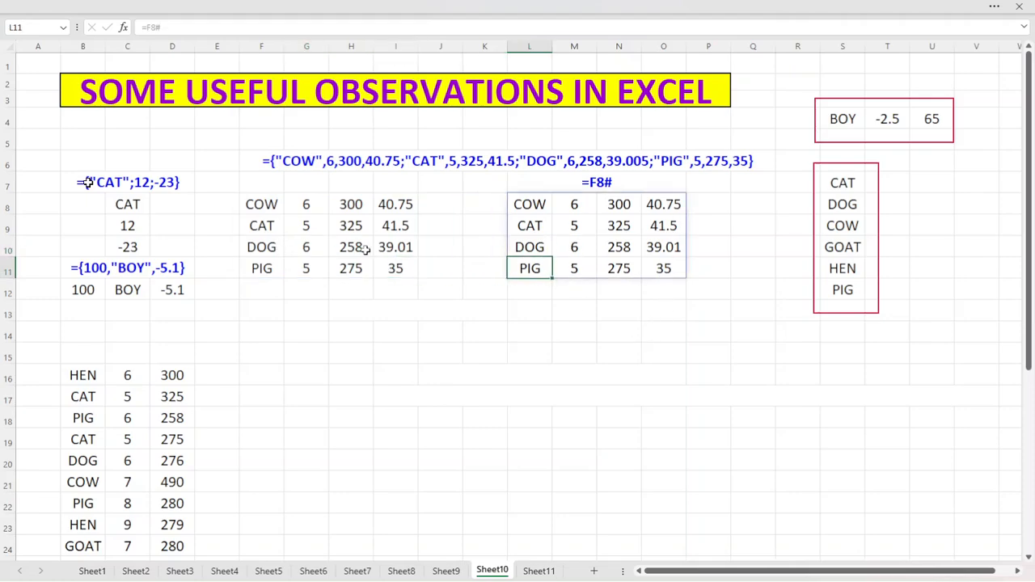
{"action": "left_click", "coordinate": [313, 229]}
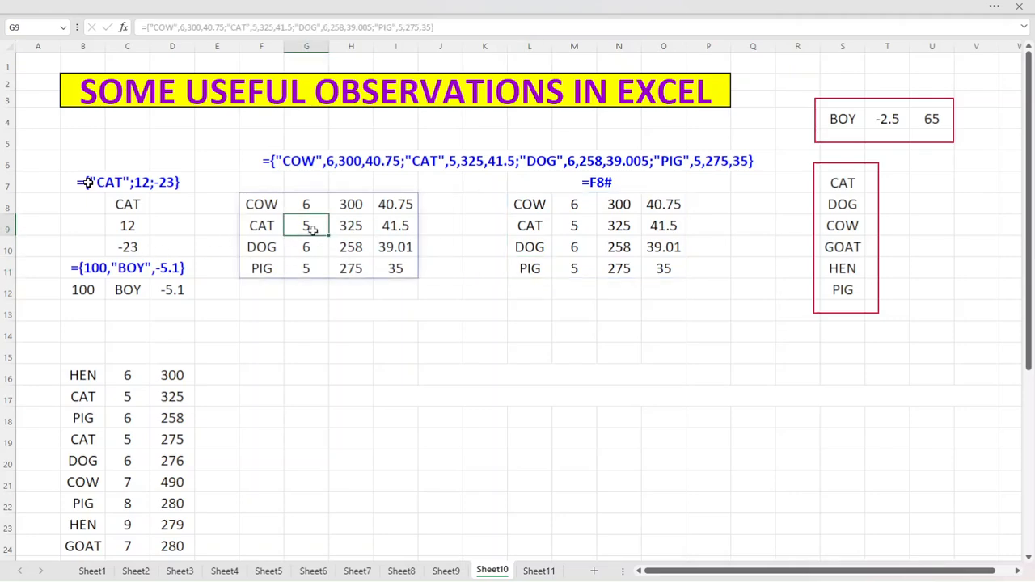
{"action": "left_click", "coordinate": [267, 230]}
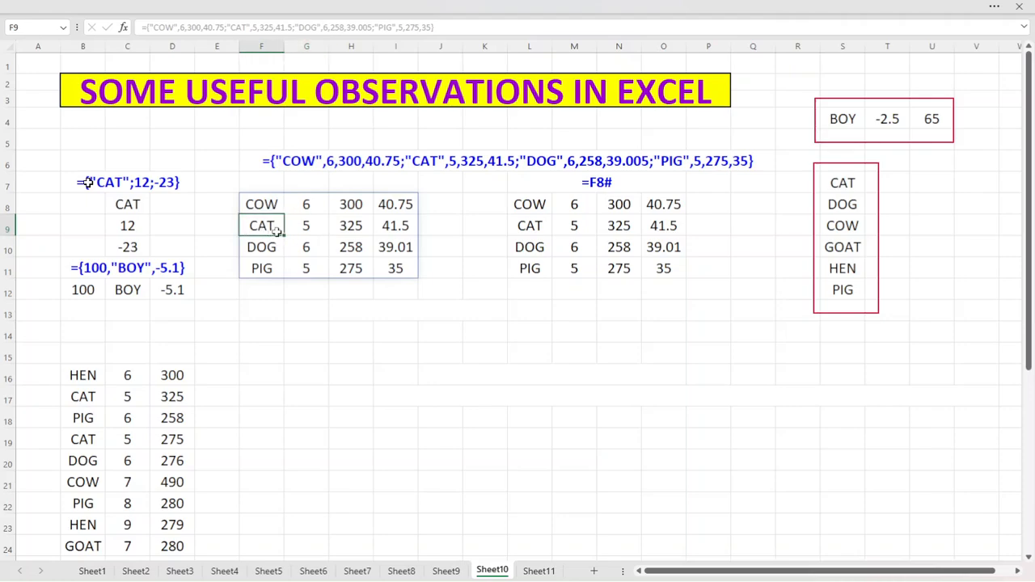
{"action": "type", "text": "MAN"}
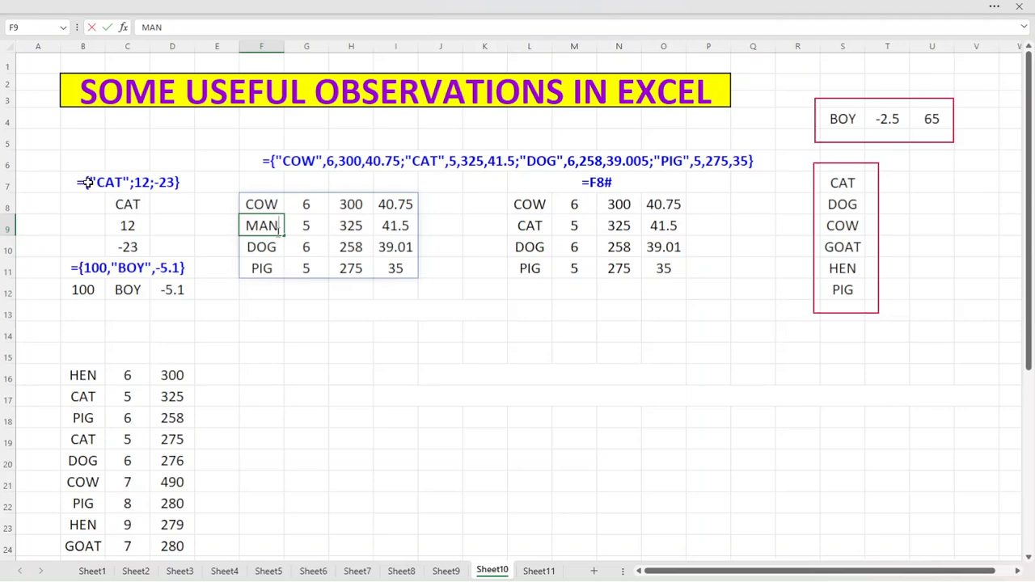
{"action": "key", "text": "Return"}
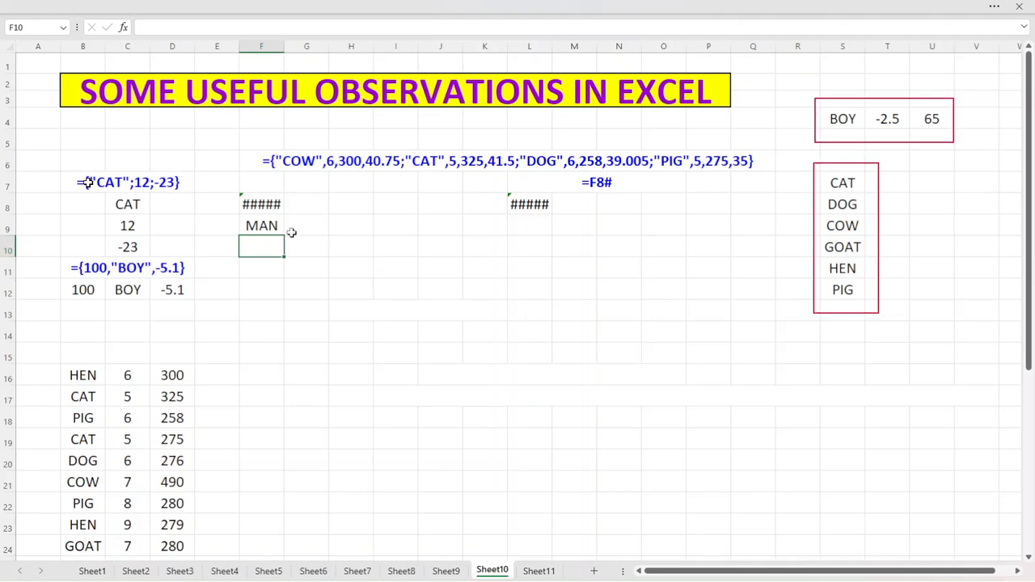
{"action": "left_click", "coordinate": [276, 227]}
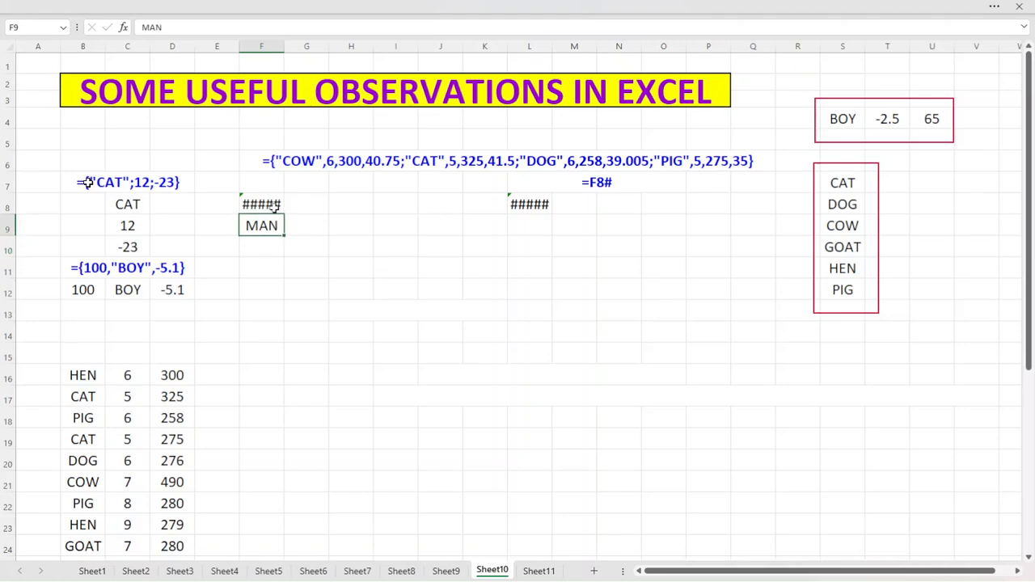
{"action": "left_click", "coordinate": [275, 206]}
{"action": "left_click", "coordinate": [266, 227]}
{"action": "key", "text": "Delete"}
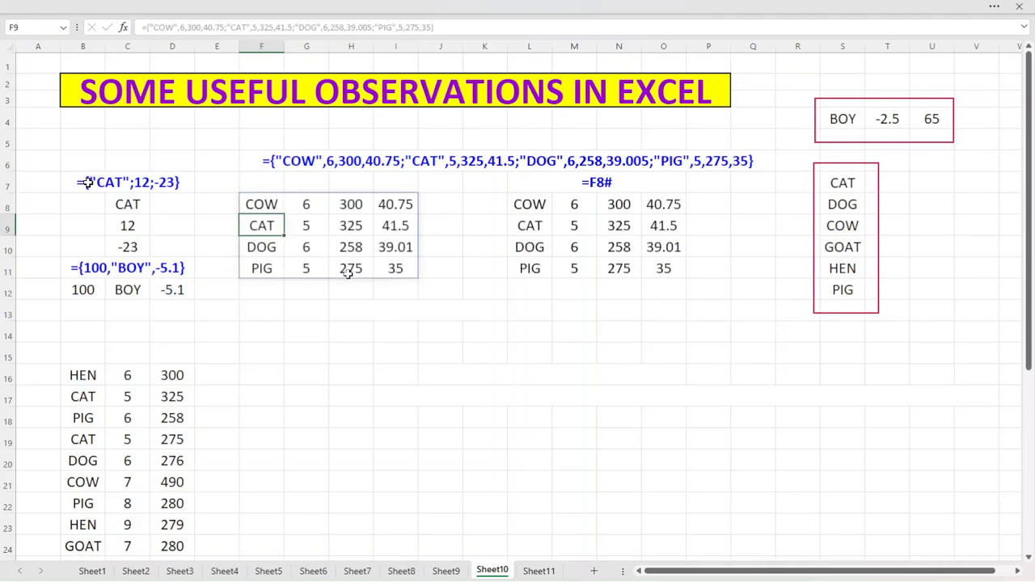
- Replace "CAT" with "MAN" in the array constant formula in F8 and undo the change
{"action": "left_click", "coordinate": [431, 163]}
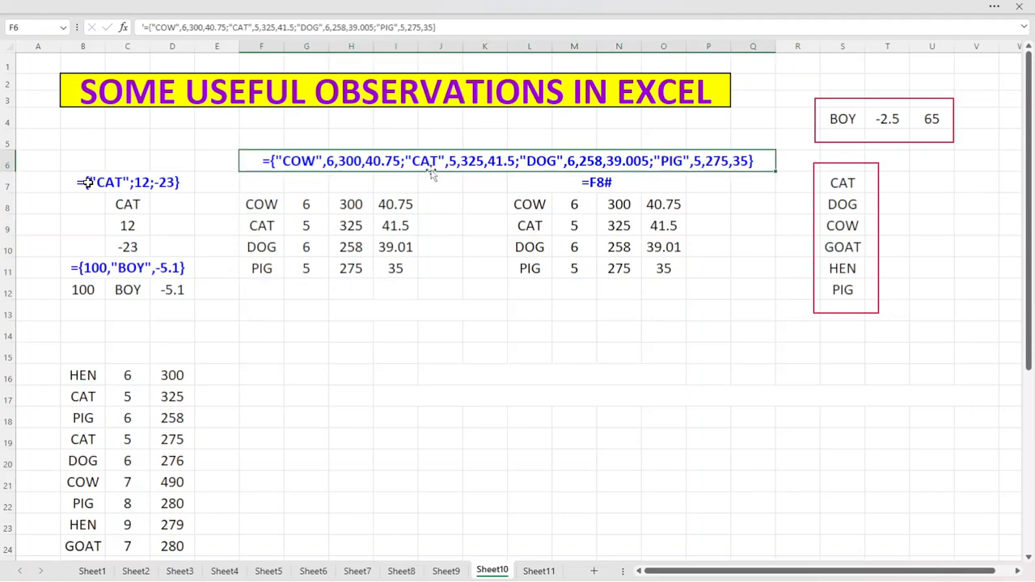
{"action": "left_click", "coordinate": [269, 207]}
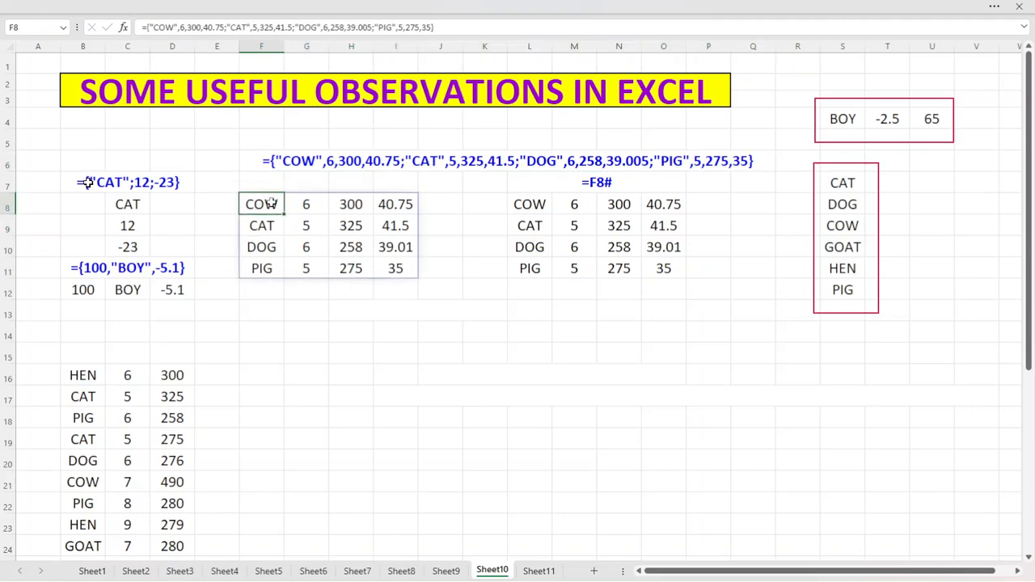
{"action": "left_click", "coordinate": [246, 27]}
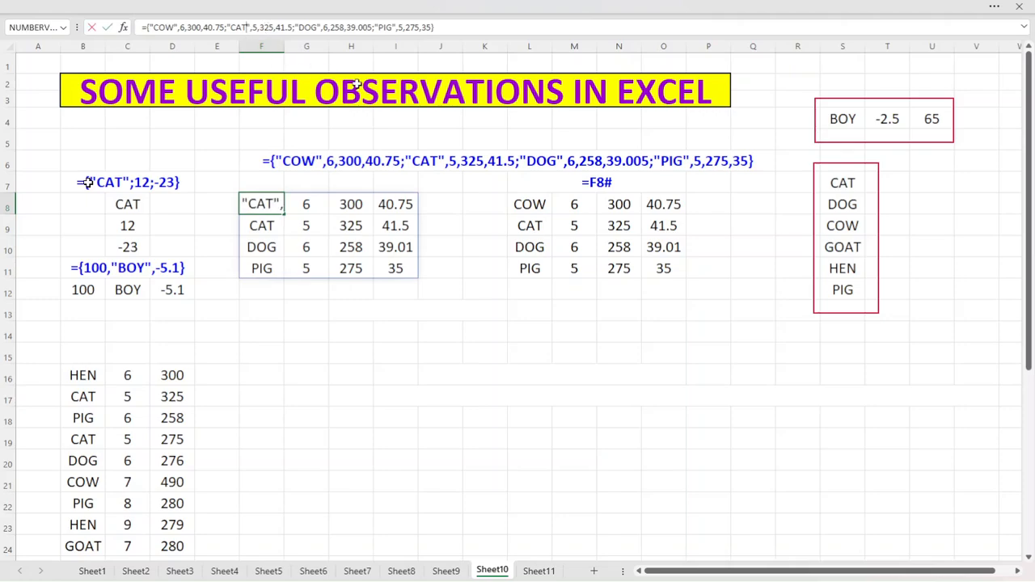
{"action": "key", "text": "BackSpace"}
{"action": "key", "text": "BackSpace"}
{"action": "key", "text": "BackSpace"}
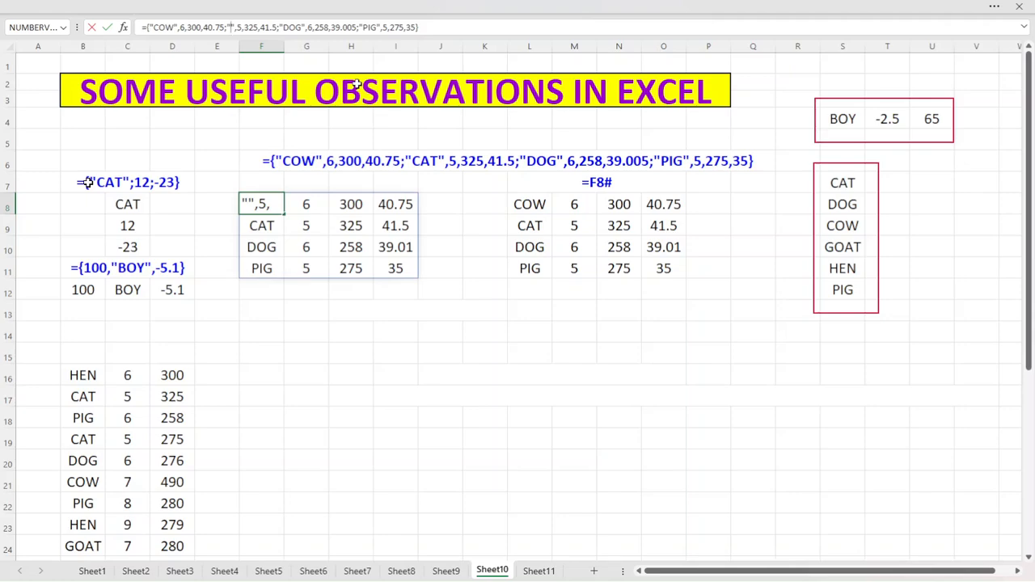
{"action": "type", "text": "MAN"}
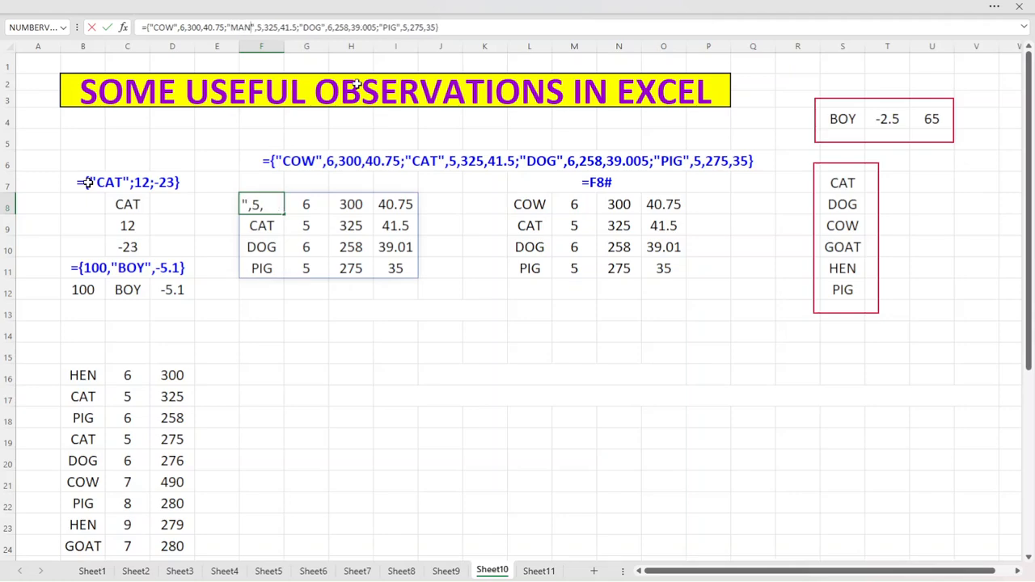
{"action": "key", "text": "Return"}
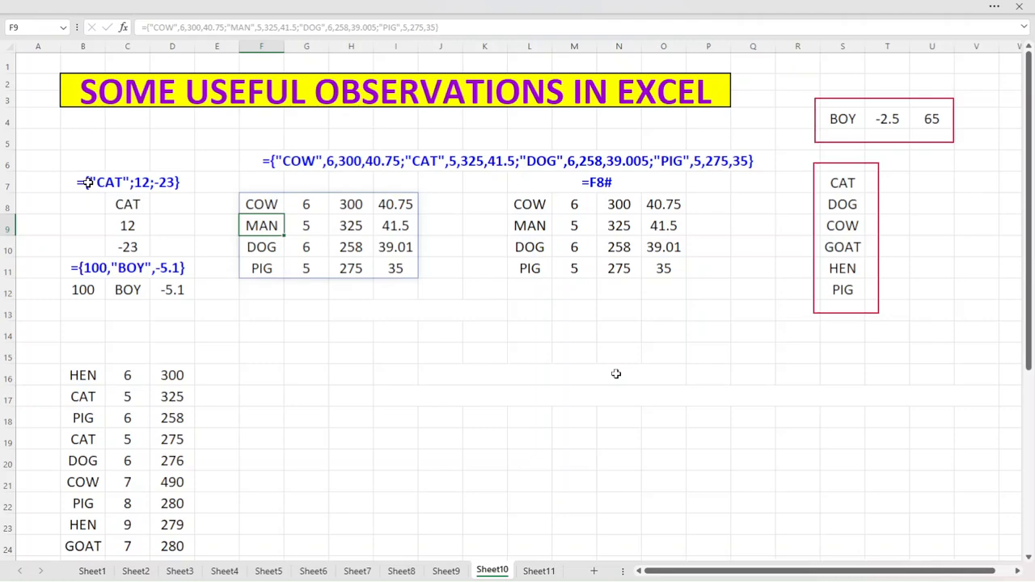
{"action": "key", "text": "ctrl+z"}
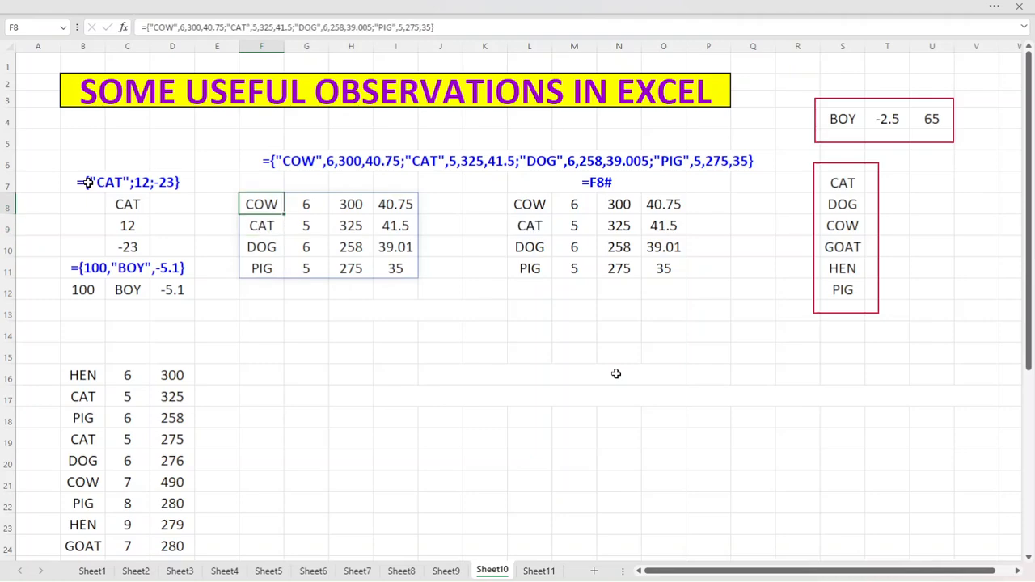
- Examine the three-column animal data list in B16:D30, including the cells of its first row
{"action": "left_click", "coordinate": [751, 268]}
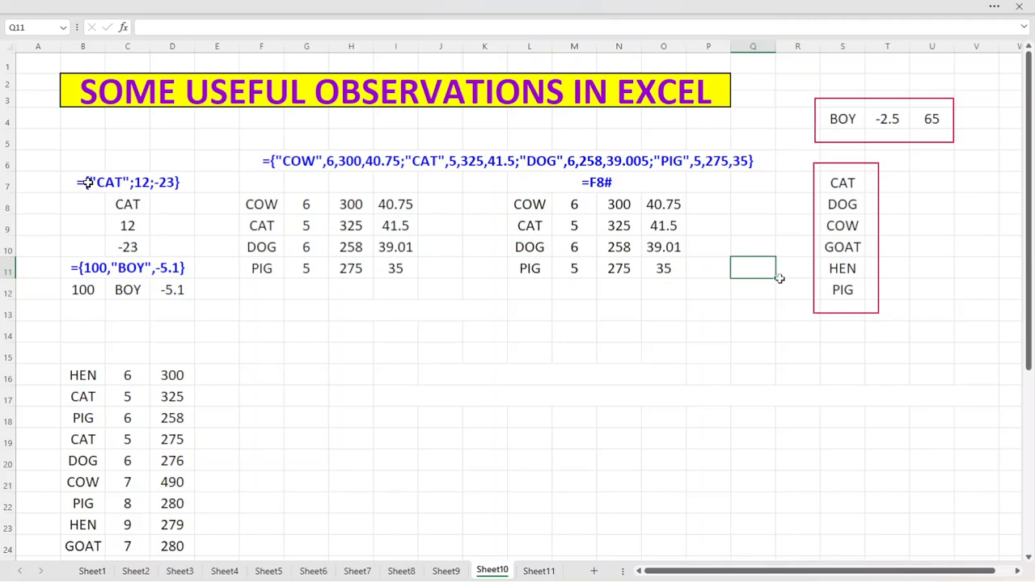
{"action": "scroll", "coordinate": [781, 268], "scroll_direction": "down", "scroll_amount": 1}
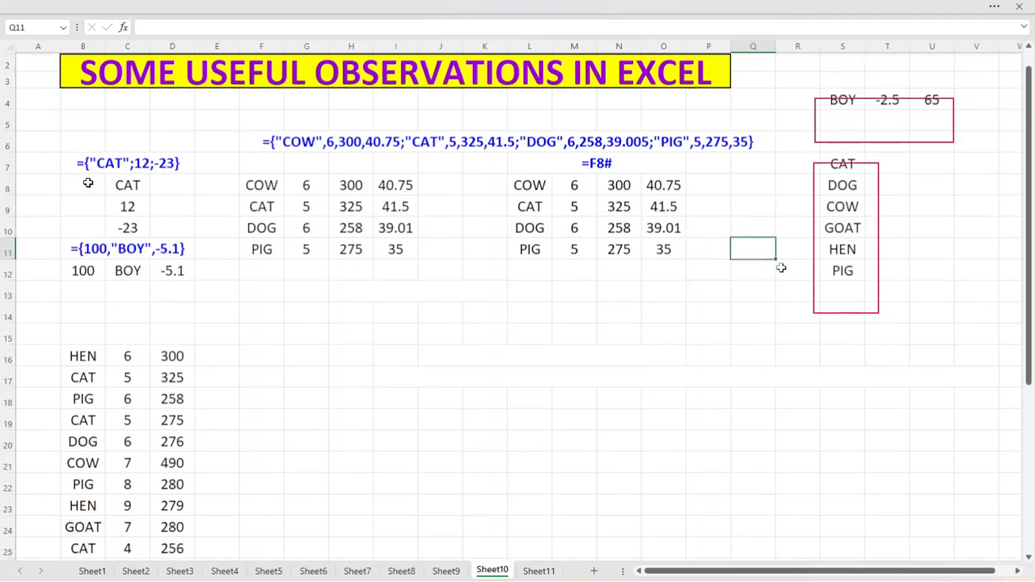
{"action": "scroll", "coordinate": [781, 268], "scroll_direction": "up", "scroll_amount": 1}
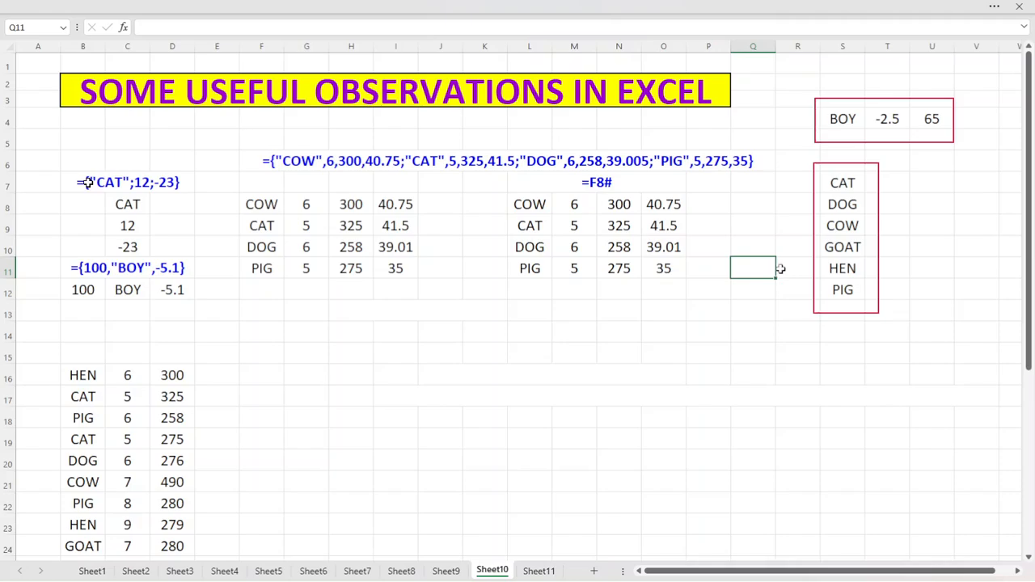
{"action": "scroll", "coordinate": [677, 321], "scroll_direction": "down", "scroll_amount": 1}
{"action": "scroll", "coordinate": [677, 298], "scroll_direction": "up", "scroll_amount": 1}
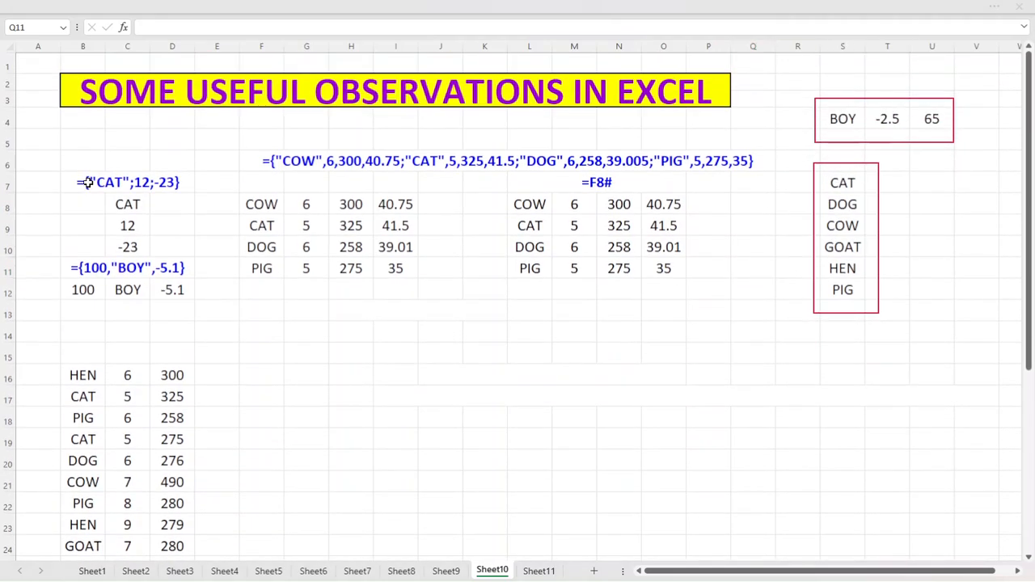
{"action": "scroll", "coordinate": [929, 289], "scroll_direction": "down", "scroll_amount": 2}
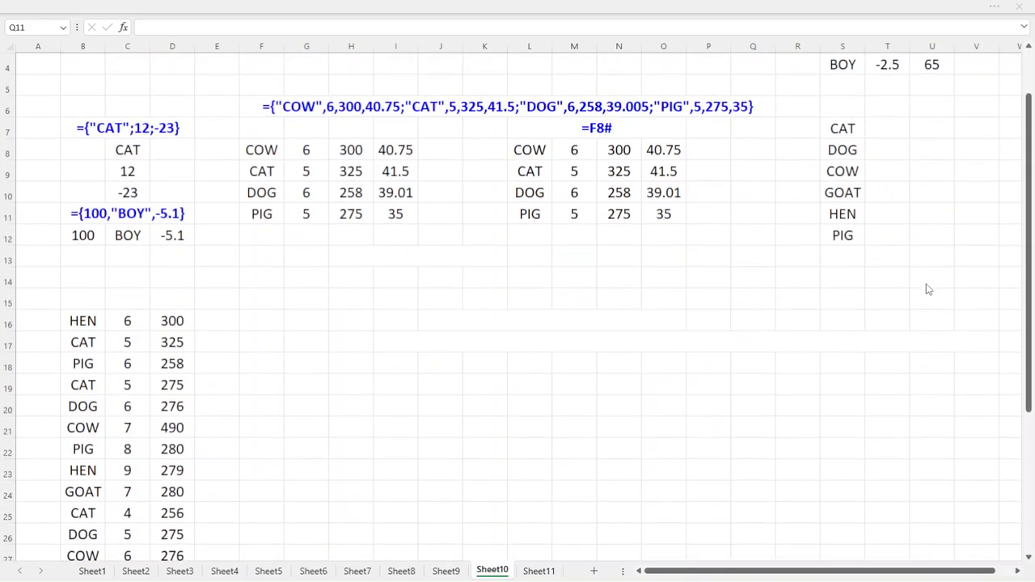
{"action": "scroll", "coordinate": [928, 285], "scroll_direction": "down", "scroll_amount": 2}
{"action": "scroll", "coordinate": [929, 284], "scroll_direction": "up", "scroll_amount": 2}
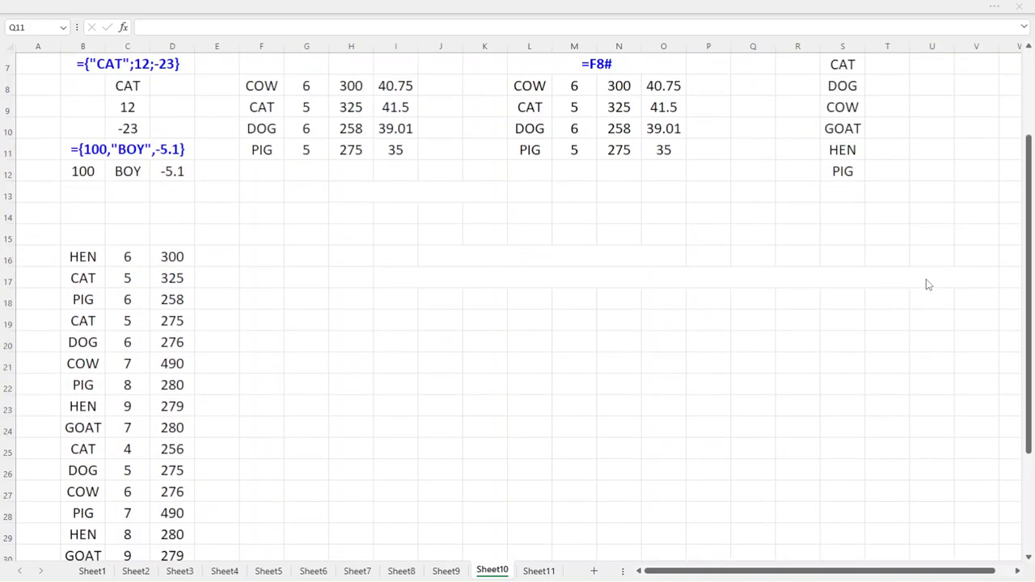
{"action": "scroll", "coordinate": [928, 285], "scroll_direction": "down", "scroll_amount": 1}
{"action": "scroll", "coordinate": [929, 285], "scroll_direction": "up", "scroll_amount": 1}
{"action": "scroll", "coordinate": [928, 284], "scroll_direction": "down", "scroll_amount": 3}
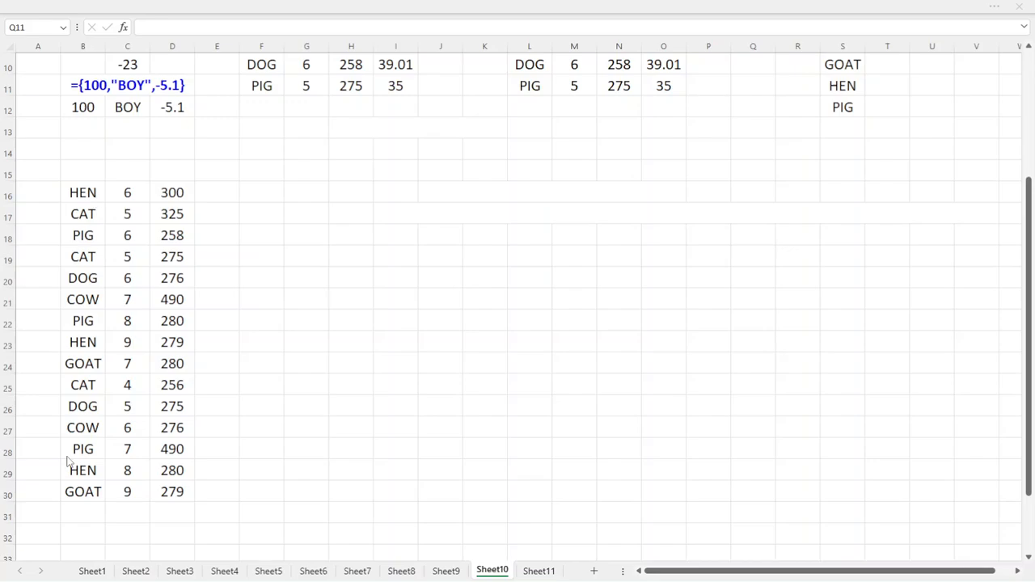
{"action": "scroll", "coordinate": [127, 480], "scroll_direction": "up", "scroll_amount": 3}
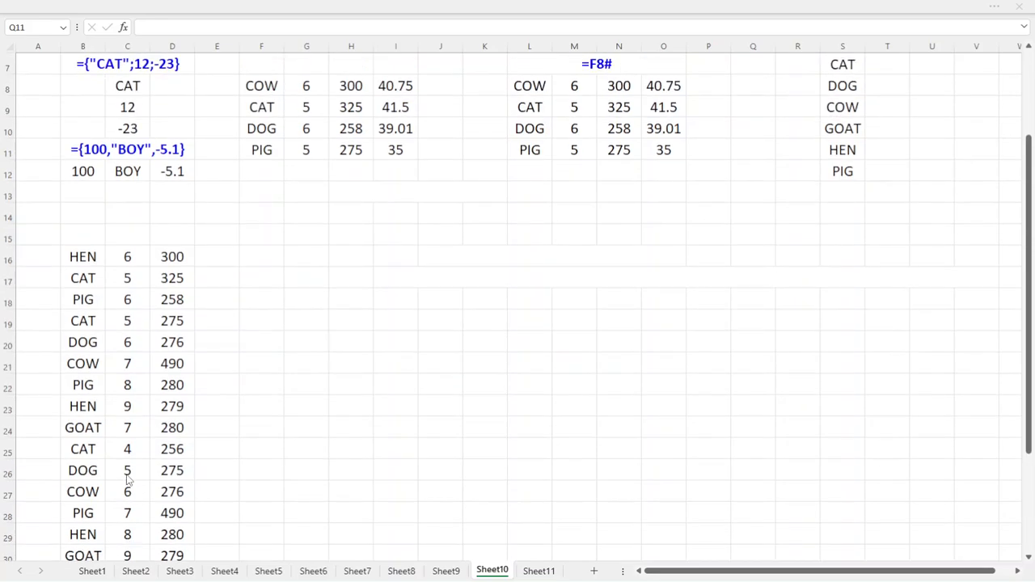
{"action": "scroll", "coordinate": [80, 168], "scroll_direction": "down", "scroll_amount": 3}
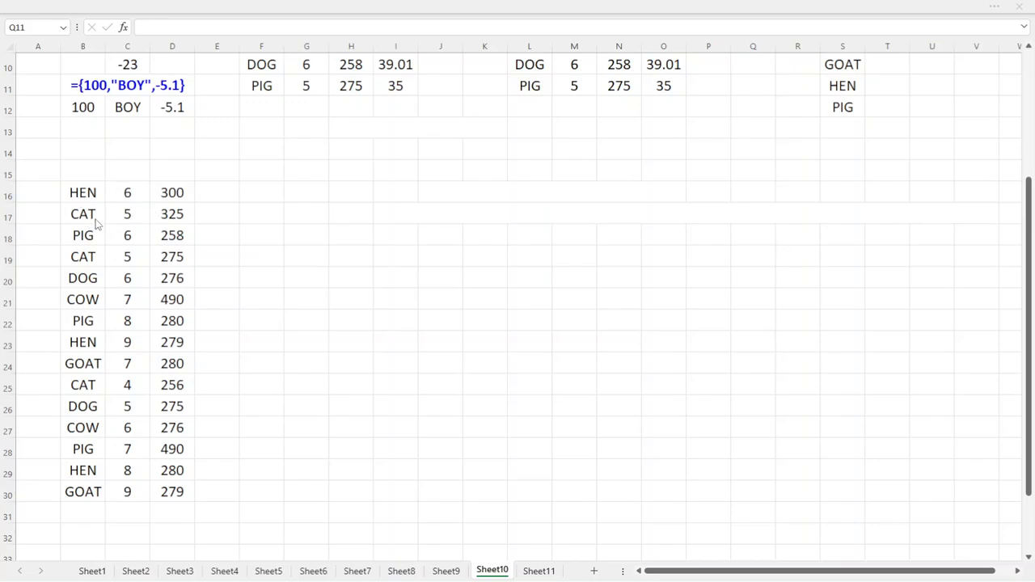
{"action": "scroll", "coordinate": [94, 228], "scroll_direction": "up", "scroll_amount": 1}
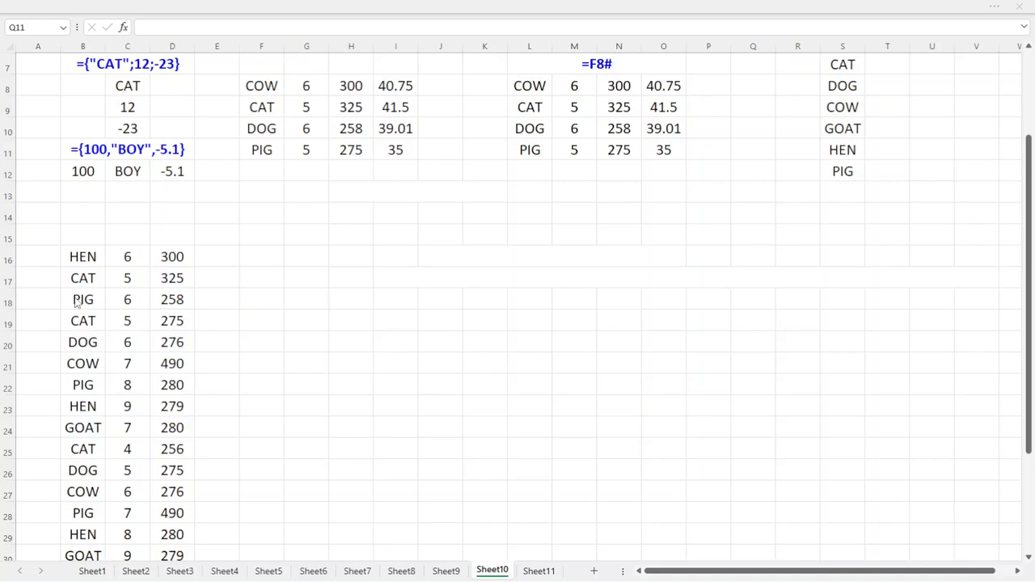
{"action": "scroll", "coordinate": [79, 275], "scroll_direction": "down", "scroll_amount": 1}
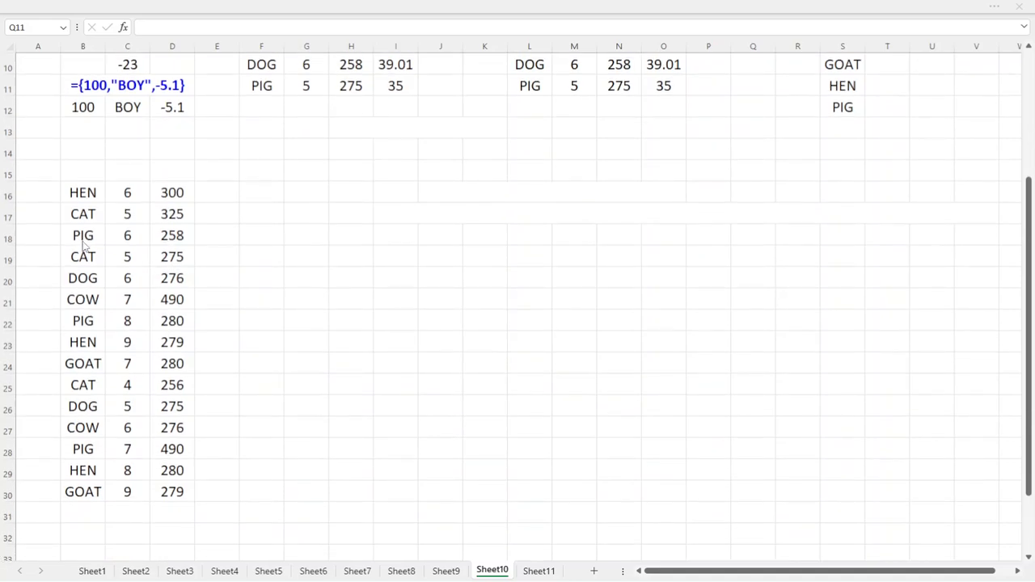
{"action": "left_click", "coordinate": [83, 193]}
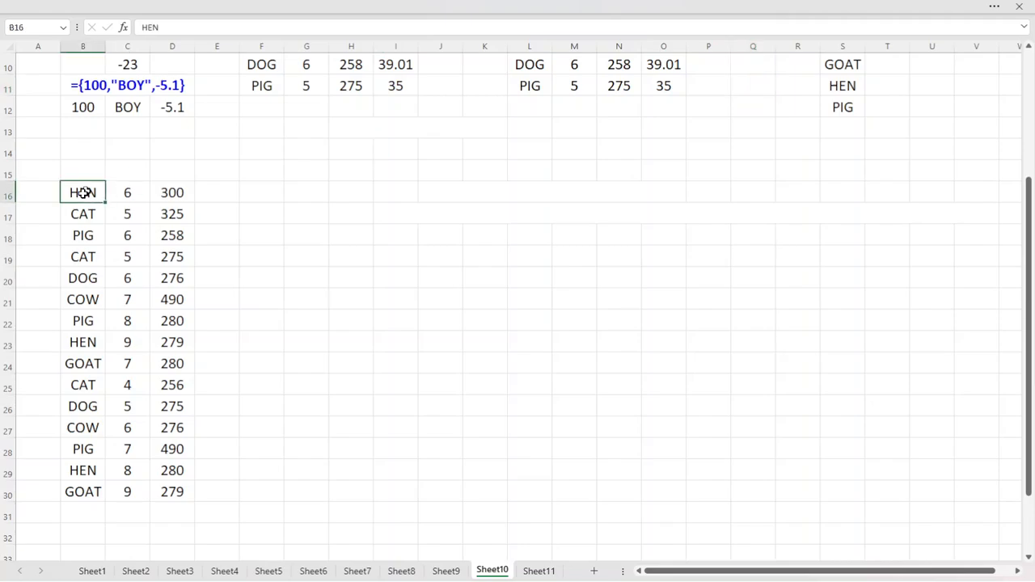
{"action": "left_click", "coordinate": [85, 217]}
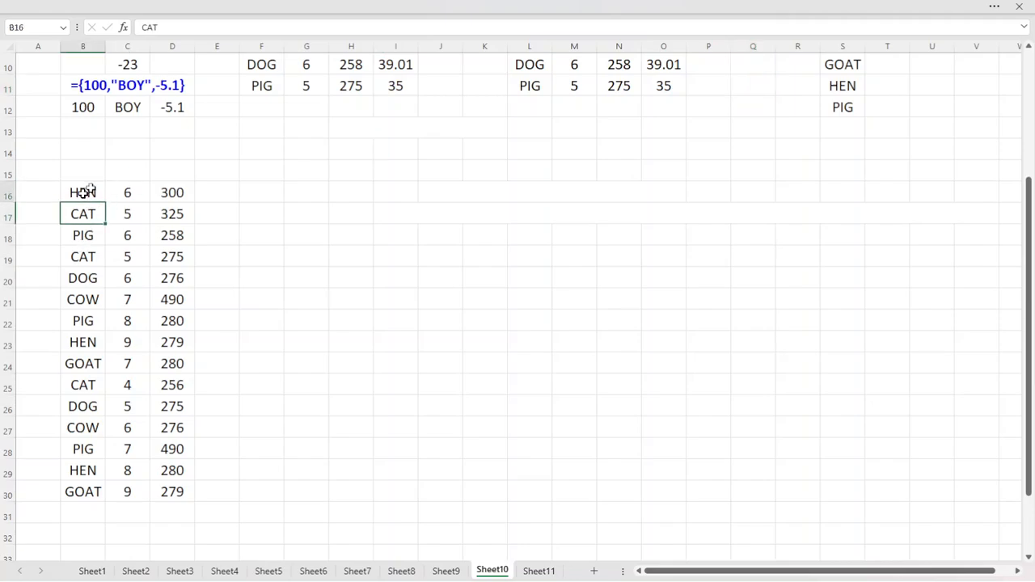
{"action": "left_click", "coordinate": [83, 193]}
{"action": "left_click", "coordinate": [123, 194]}
{"action": "left_click", "coordinate": [168, 195]}
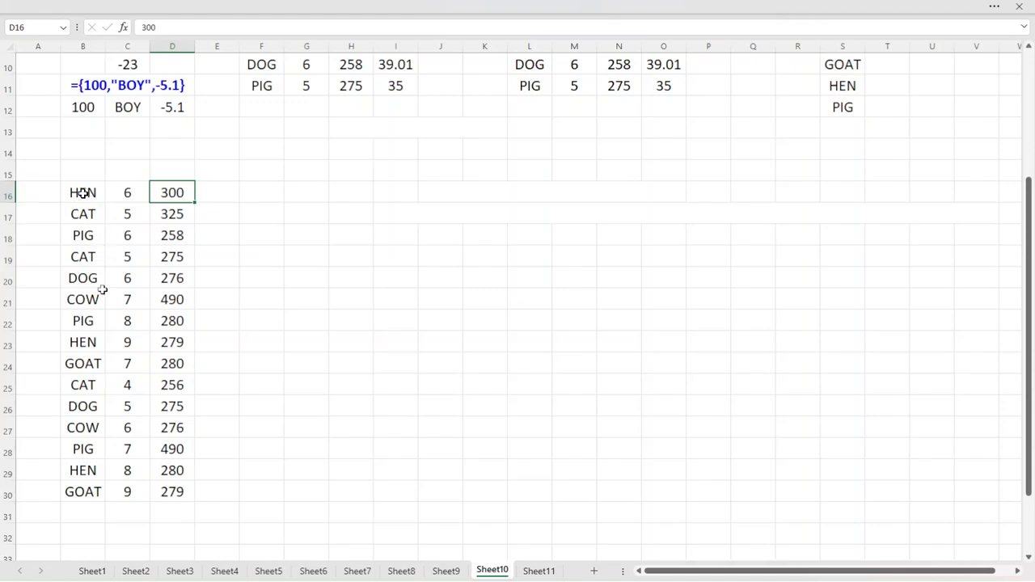
{"action": "scroll", "coordinate": [103, 307], "scroll_direction": "up", "scroll_amount": 3}
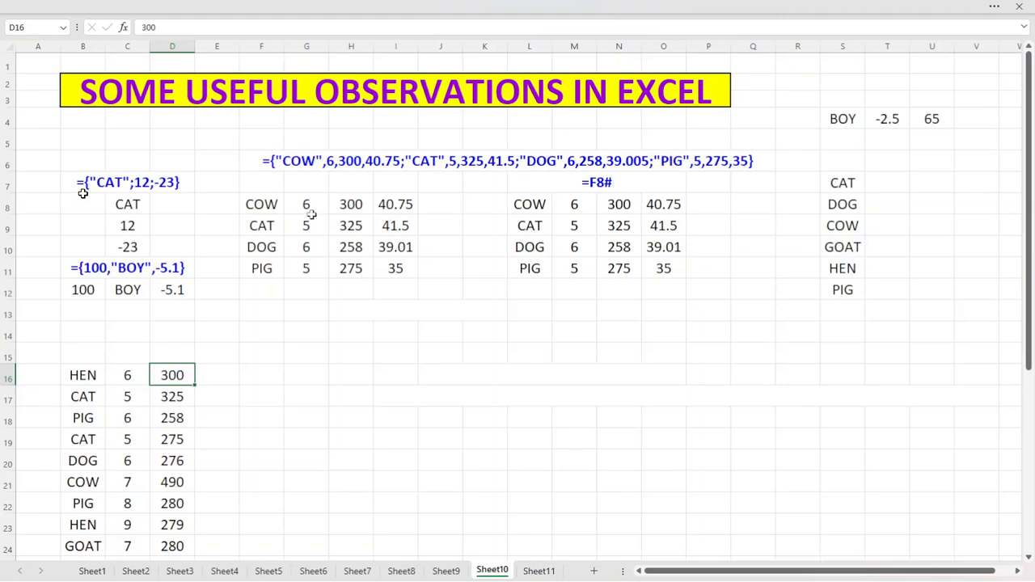
{"action": "scroll", "coordinate": [163, 368], "scroll_direction": "down", "scroll_amount": 1}
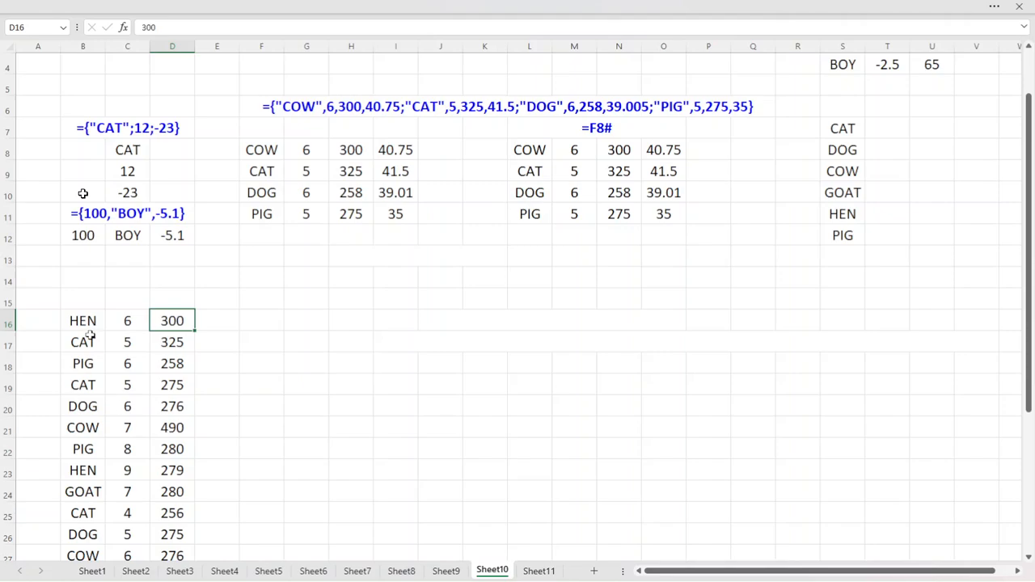
- Copy the formula text =ARRAYTOTEXT(B16:D30,1) noted in H13 and enter it as a live formula in H14
{"action": "left_click", "coordinate": [450, 254]}
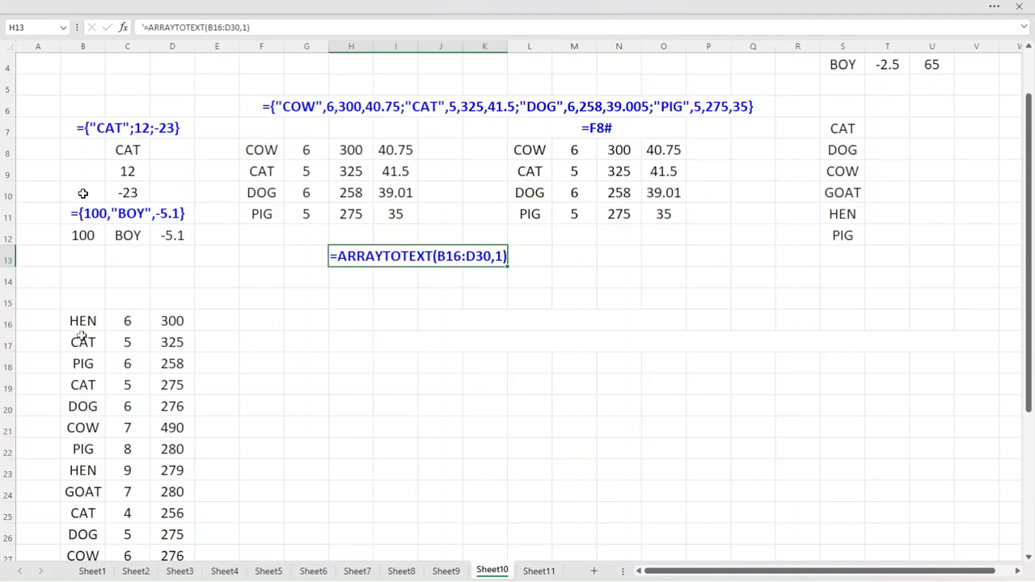
{"action": "scroll", "coordinate": [18, 326], "scroll_direction": "down", "scroll_amount": 3}
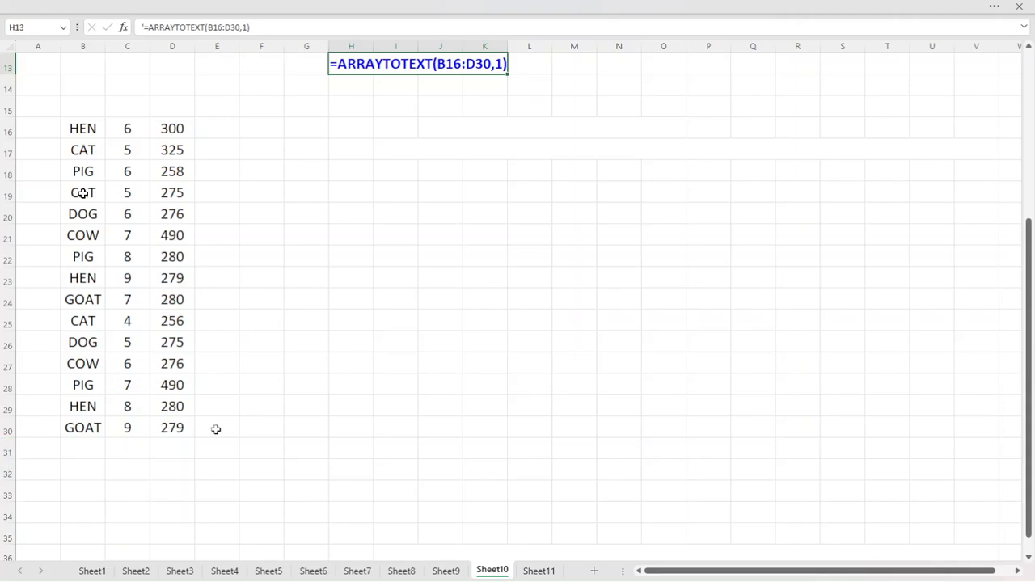
{"action": "scroll", "coordinate": [215, 428], "scroll_direction": "up", "scroll_amount": 4}
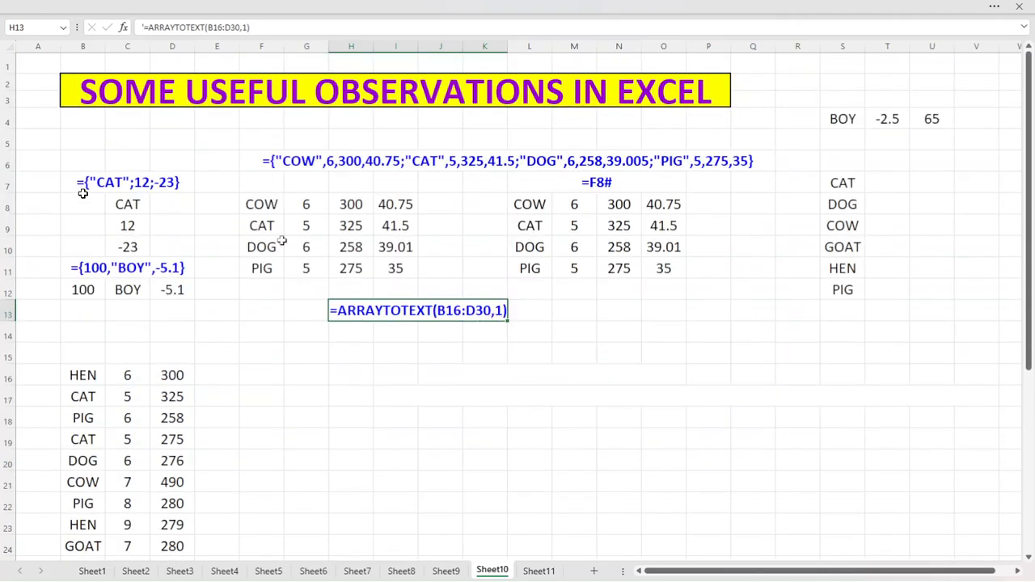
{"action": "left_click_drag", "start_coordinate": [144, 28], "coordinate": [289, 19]}
{"action": "key", "text": "ctrl+c"}
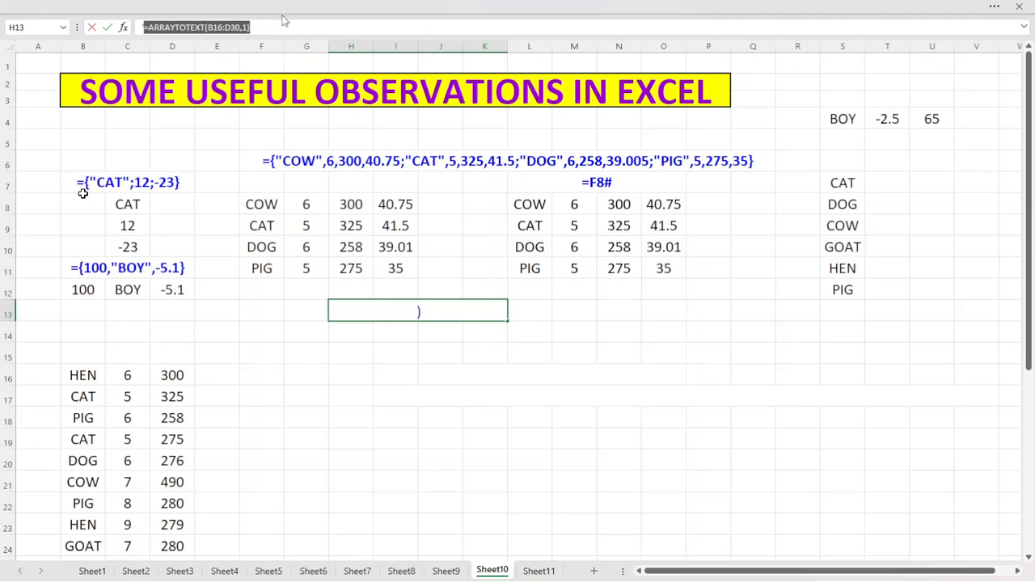
{"action": "key", "text": "Return"}
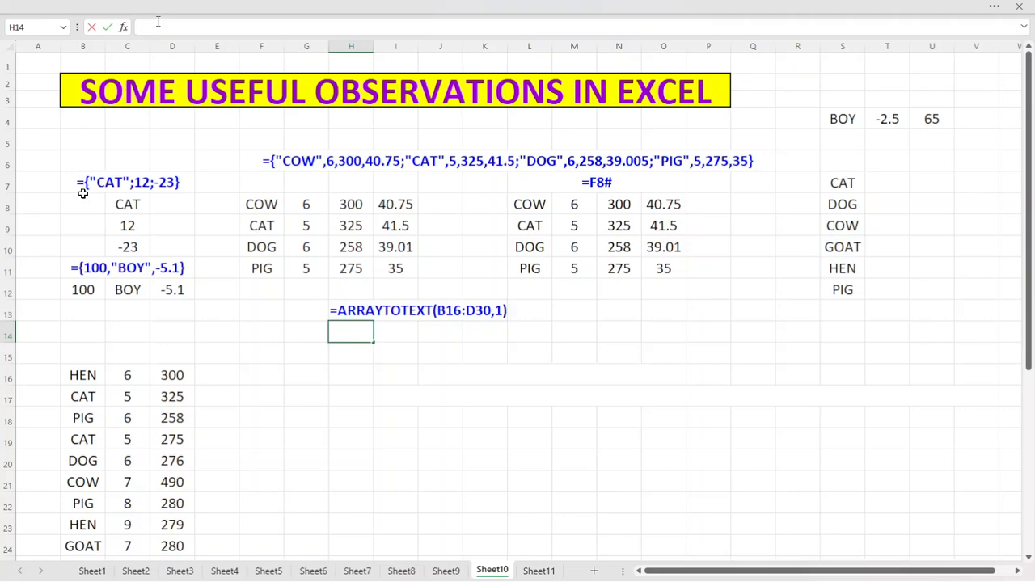
{"action": "key", "text": "ctrl+v"}
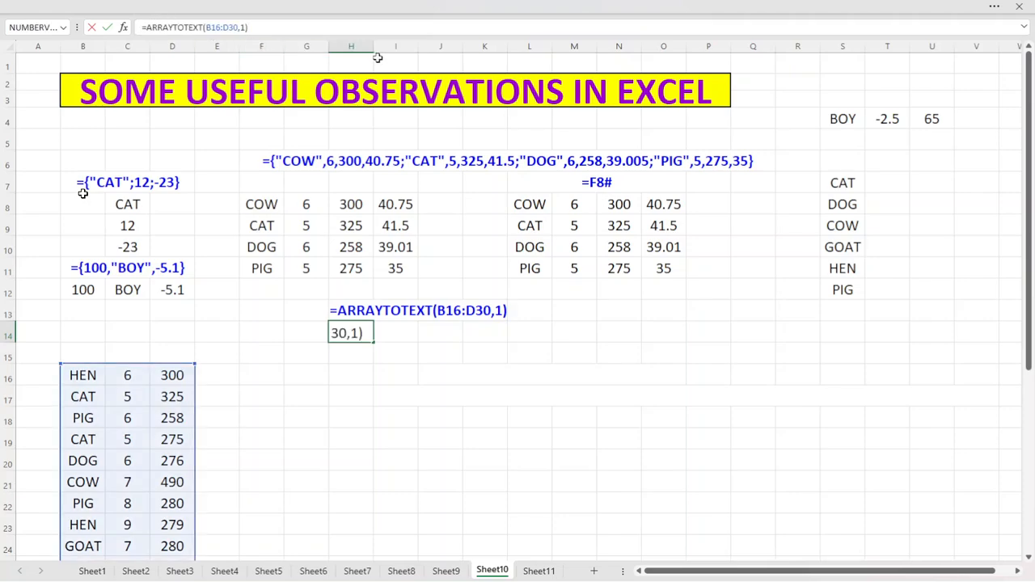
{"action": "key", "text": "Return"}
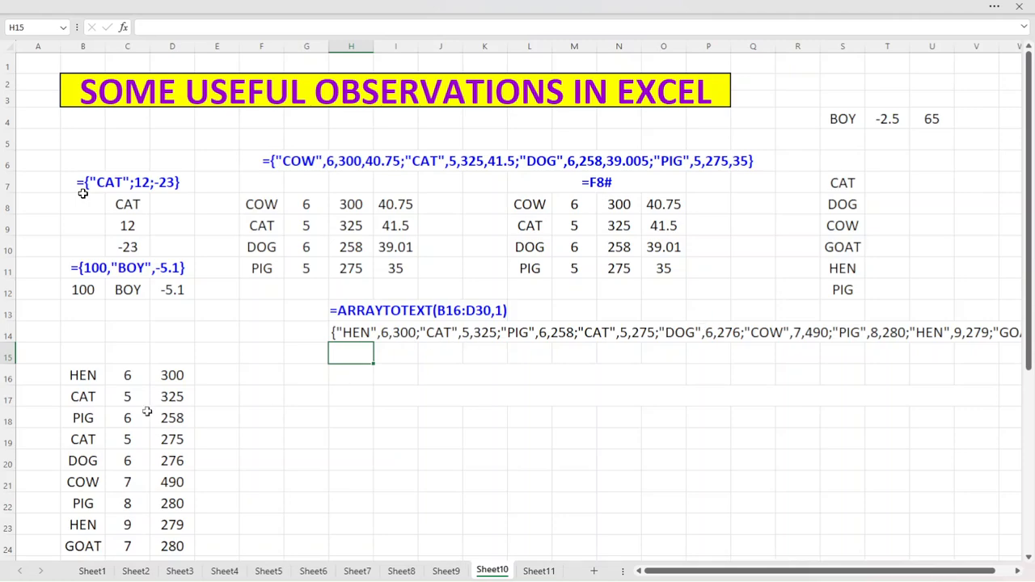
- Copy the ARRAYTOTEXT result in H14 and paste it as values only into H15
{"action": "left_click", "coordinate": [356, 335]}
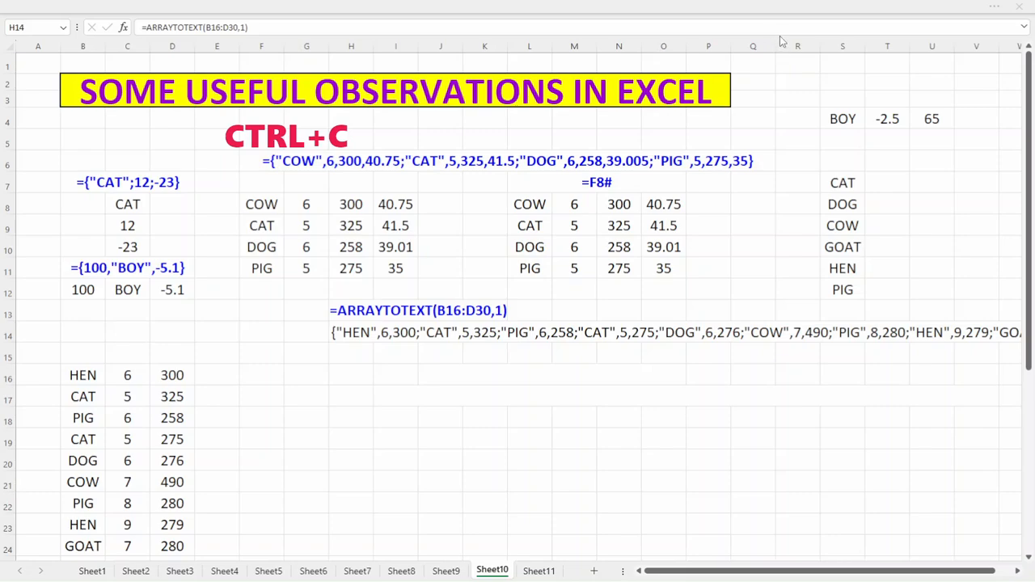
{"action": "left_click", "coordinate": [356, 334]}
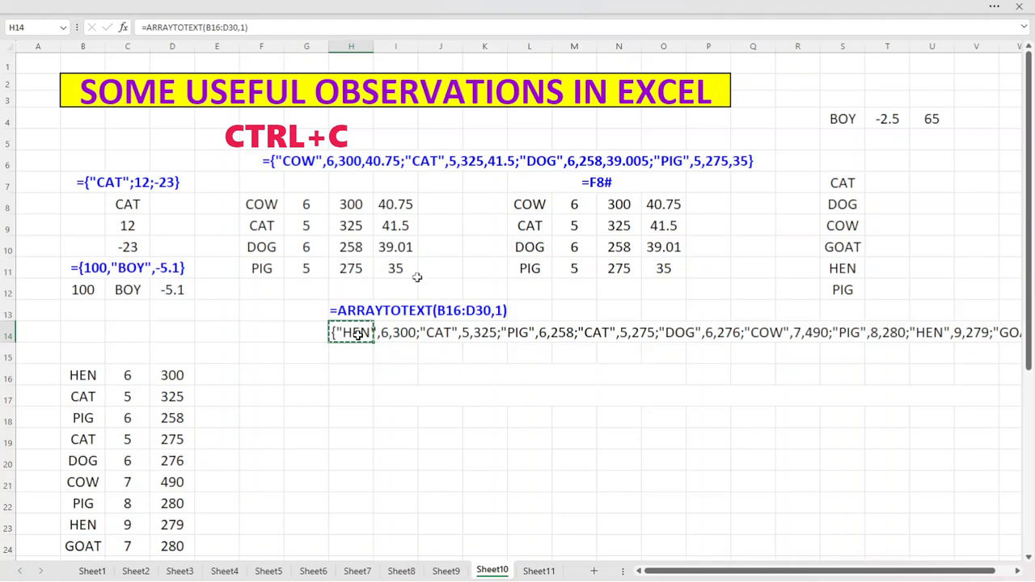
{"action": "left_click", "coordinate": [361, 355]}
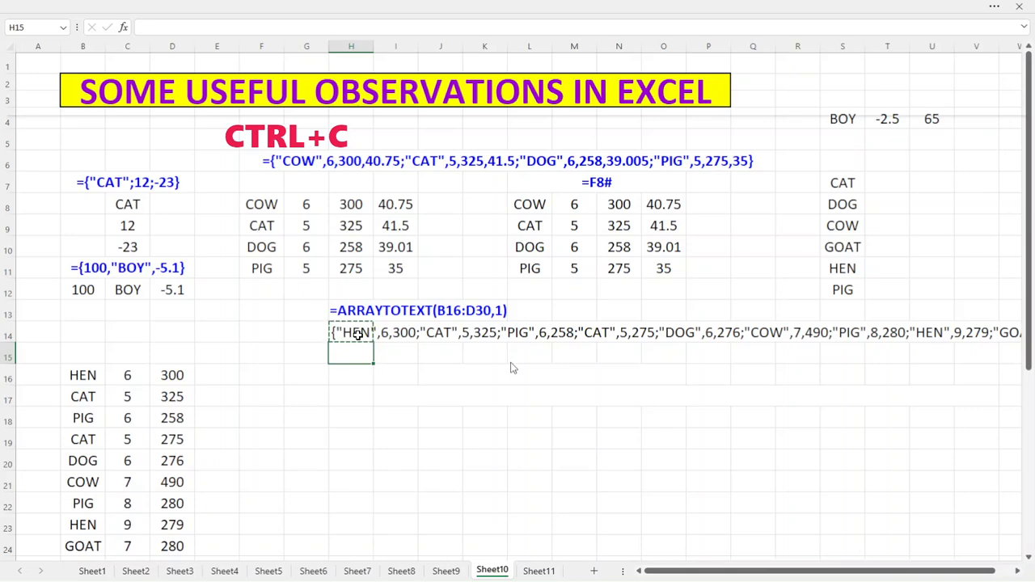
{"action": "type", "text": "{\"HEN\",6,300;\"CAT\",5,325;\"PIG\",6,258;\"CAT\",5,275;\"DOG\",6,276;\"COW\",7,490;\"PIG\",8,280;\"HEN\",9,279;\"GOAT\",7,280;\"CAT\",4,256;\"DOG\",5,275;\"COW\",6,276;\"PIG\",7,490;\"HEN\",8,280;\"GOAT\",9,279}"}
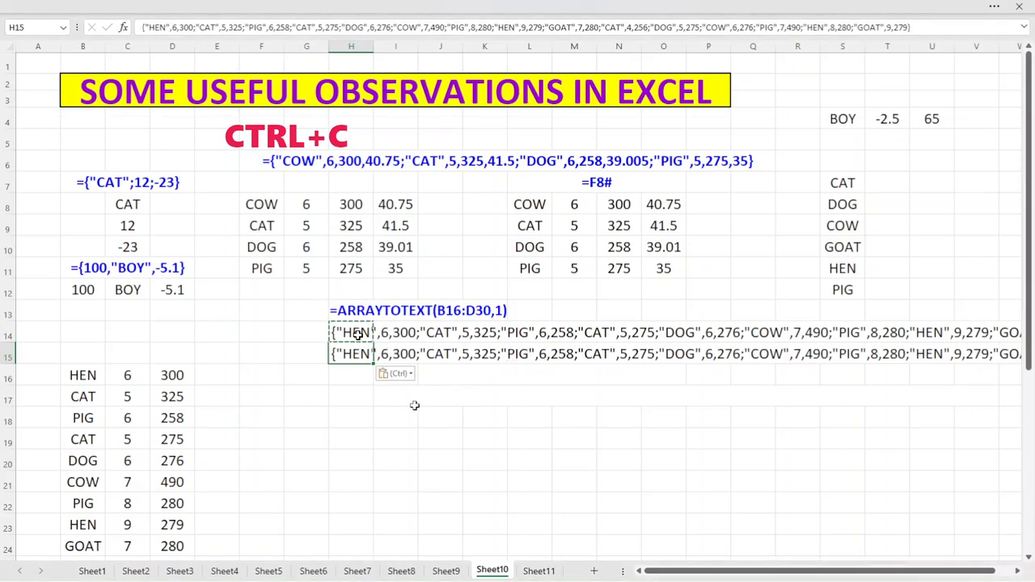
{"action": "key", "text": "Escape"}
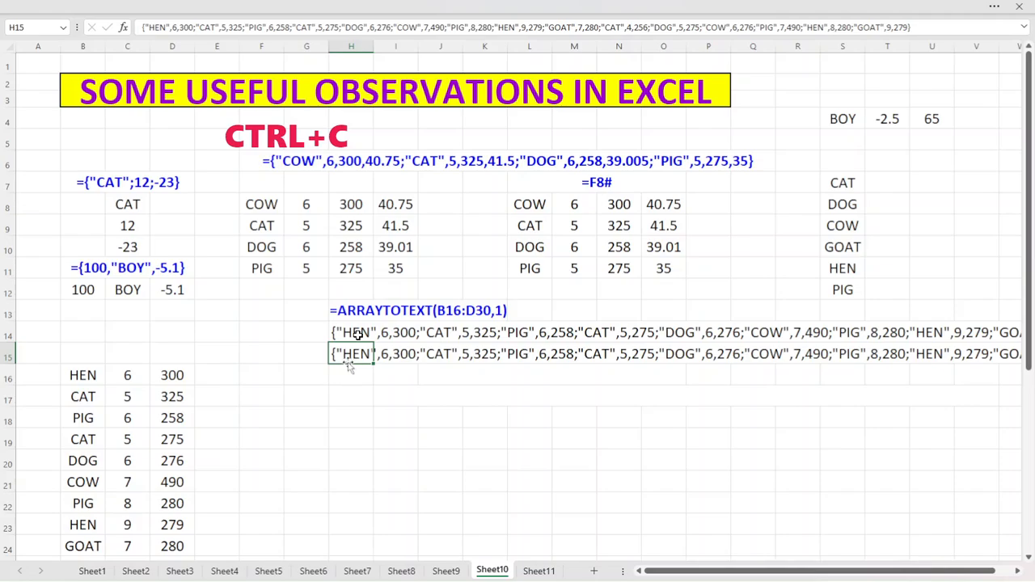
{"action": "left_click", "coordinate": [450, 138]}
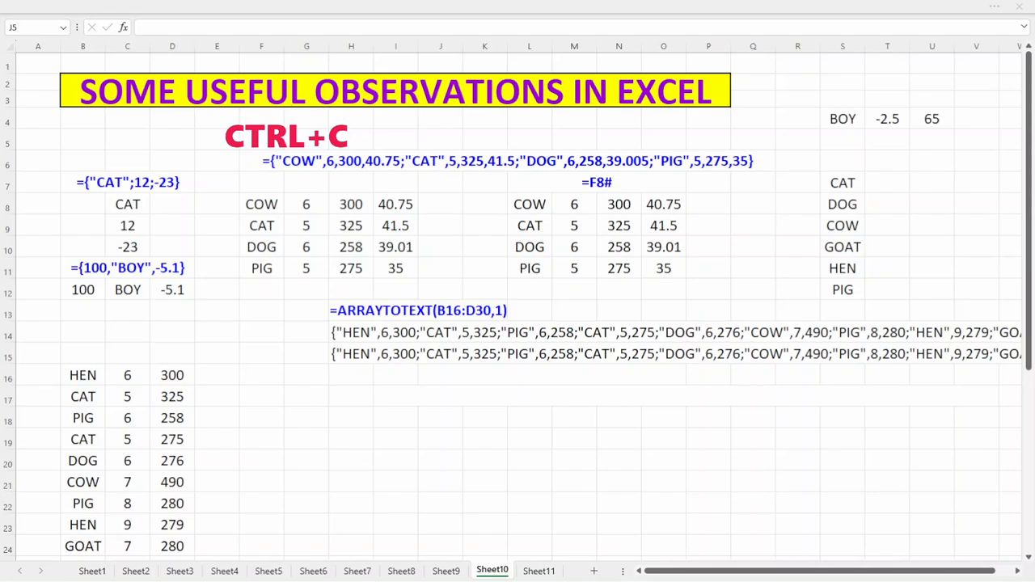
{"action": "type", "text": "ALT"}
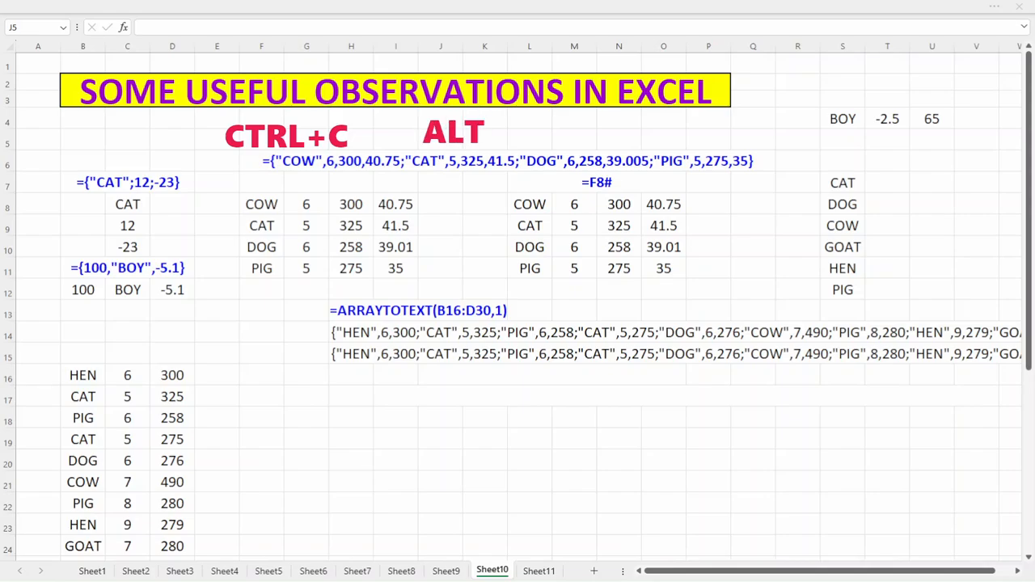
{"action": "type", "text": "-H-V-V"}
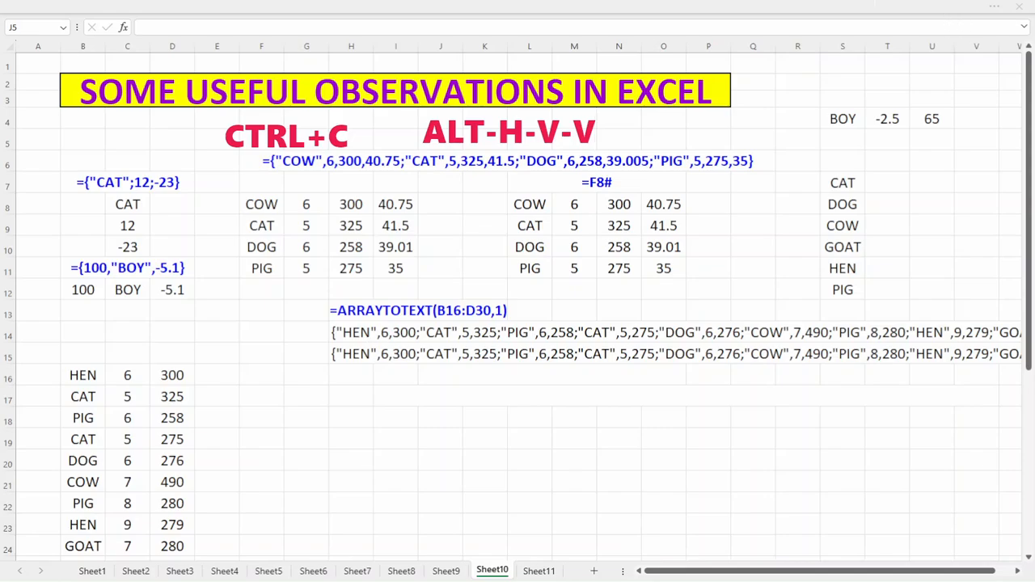
- Copy the full array constant text from H15 and enter it in F16 as a formula with a leading equals sign
{"action": "left_click", "coordinate": [353, 332]}
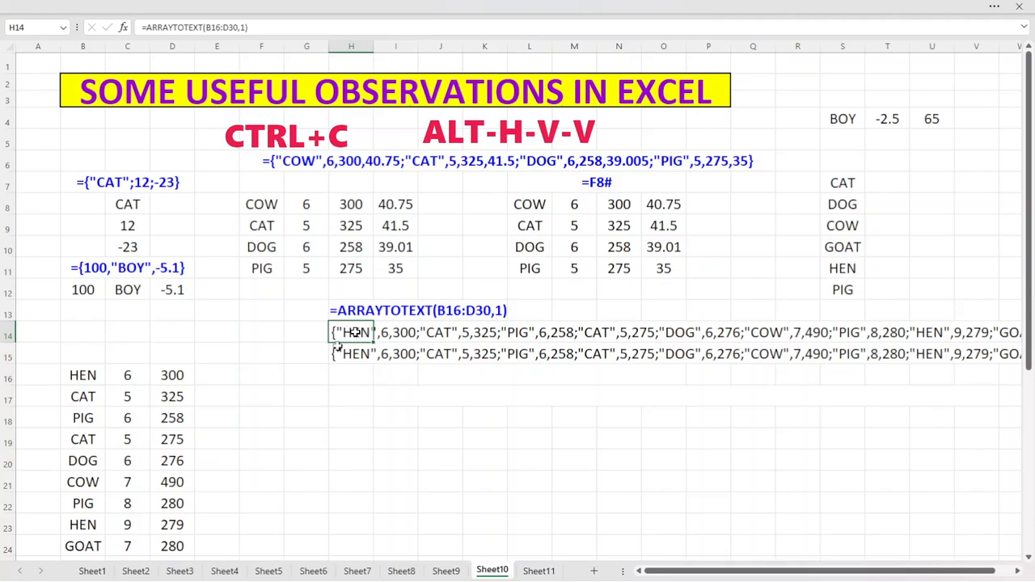
{"action": "left_click", "coordinate": [358, 359]}
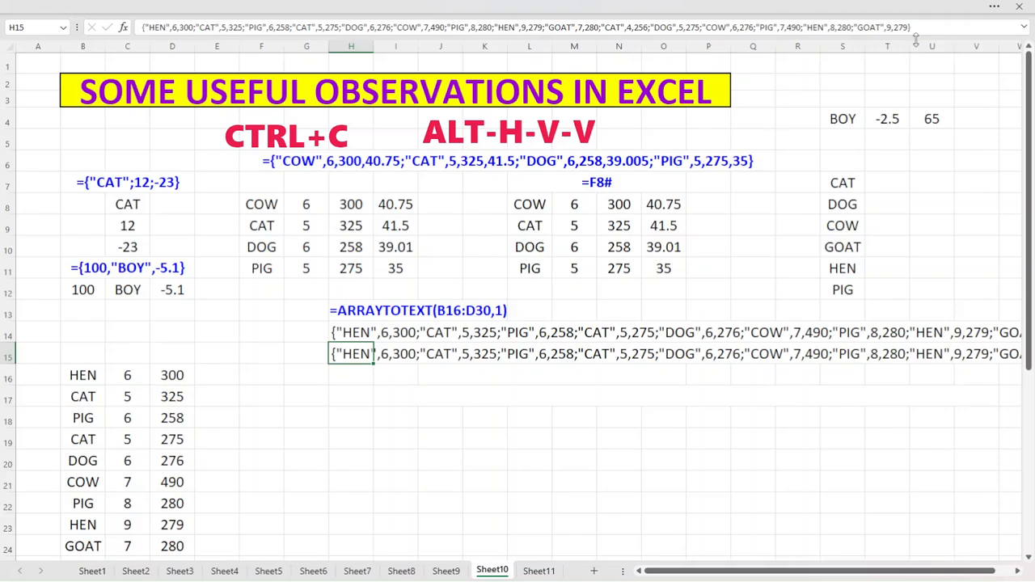
{"action": "left_click_drag", "start_coordinate": [919, 30], "coordinate": [139, 45]}
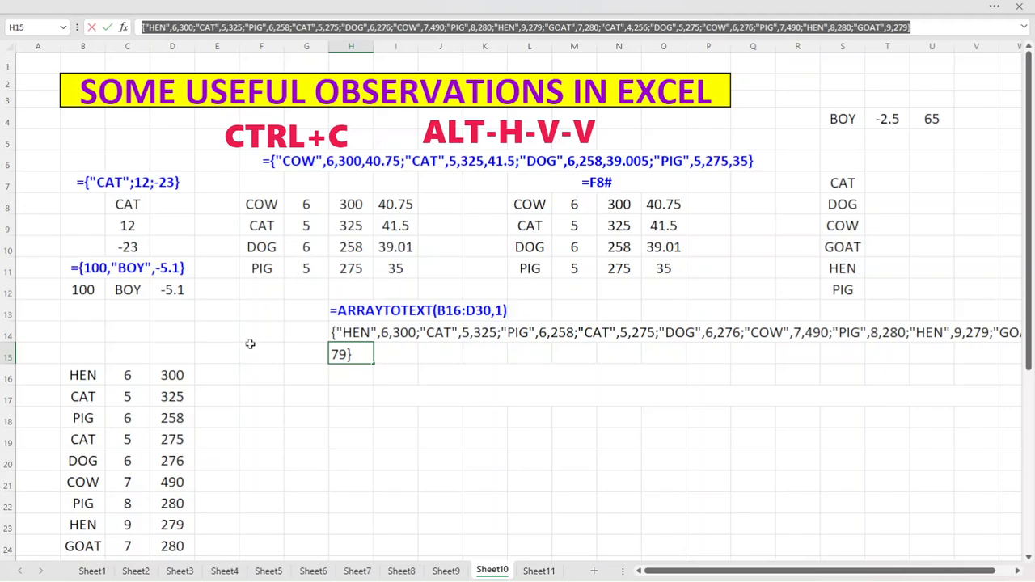
{"action": "key", "text": "Return"}
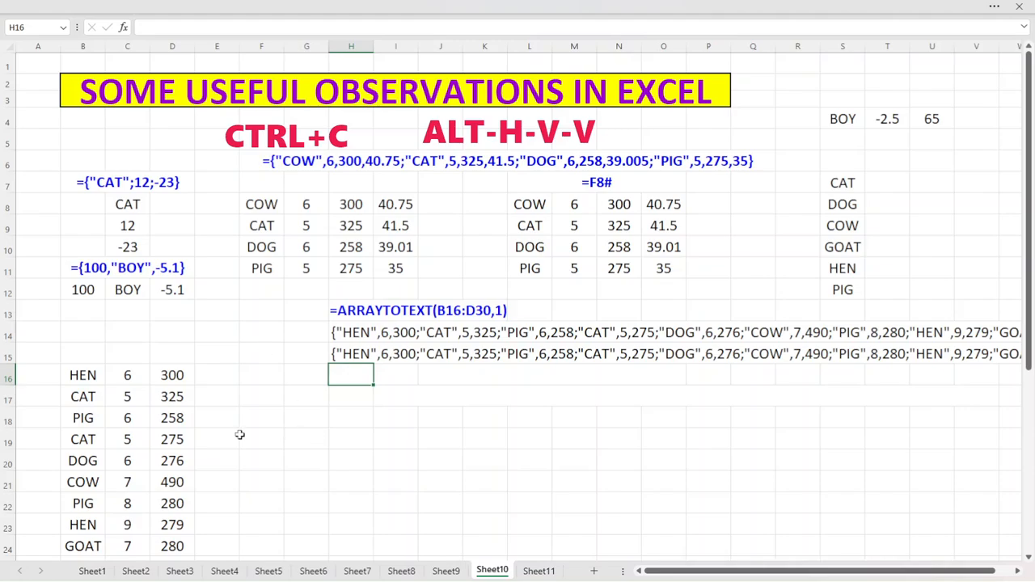
{"action": "scroll", "coordinate": [237, 411], "scroll_direction": "down", "scroll_amount": 2}
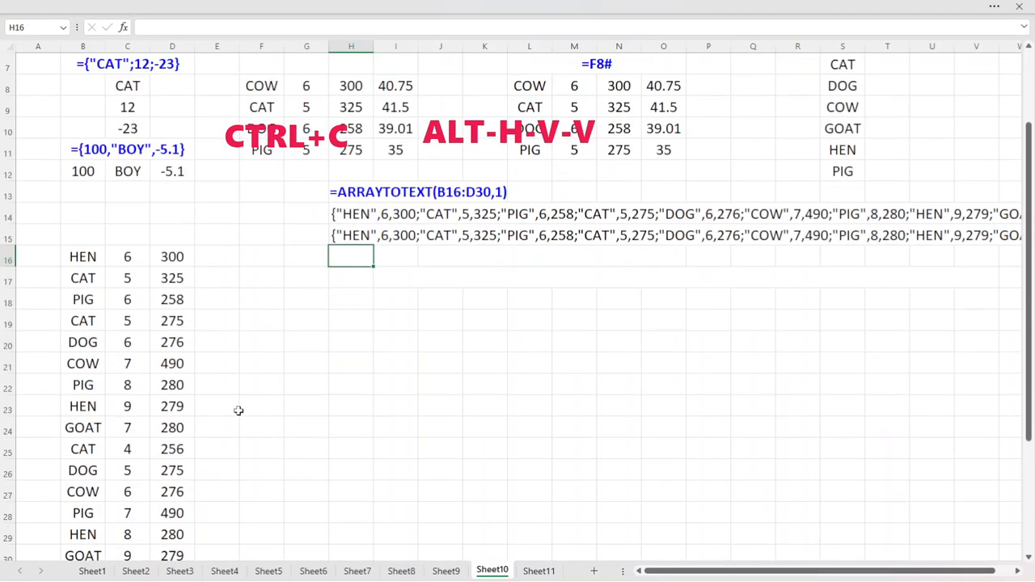
{"action": "left_click", "coordinate": [250, 258]}
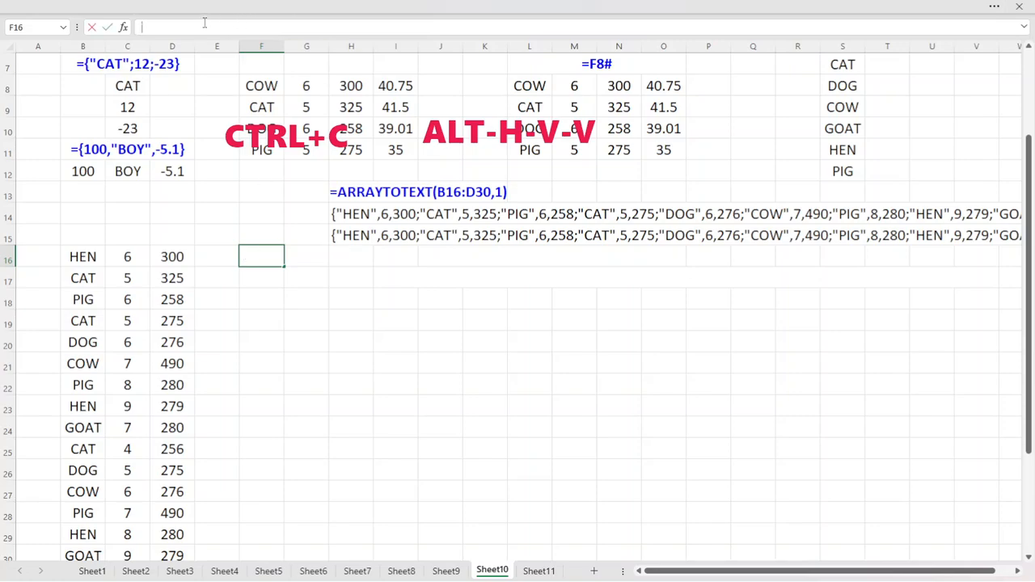
{"action": "key", "text": "ctrl+v"}
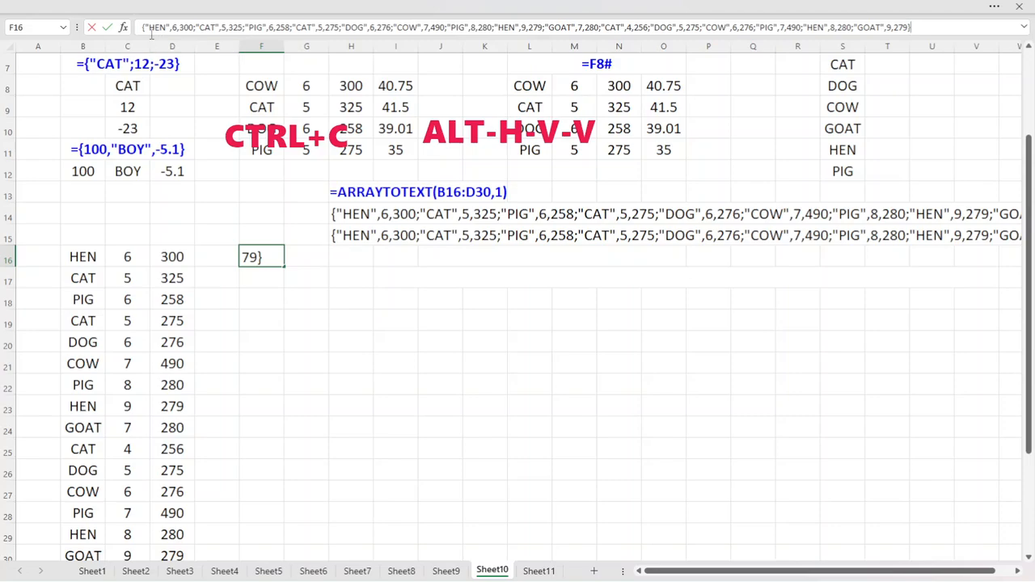
{"action": "left_click", "coordinate": [143, 28]}
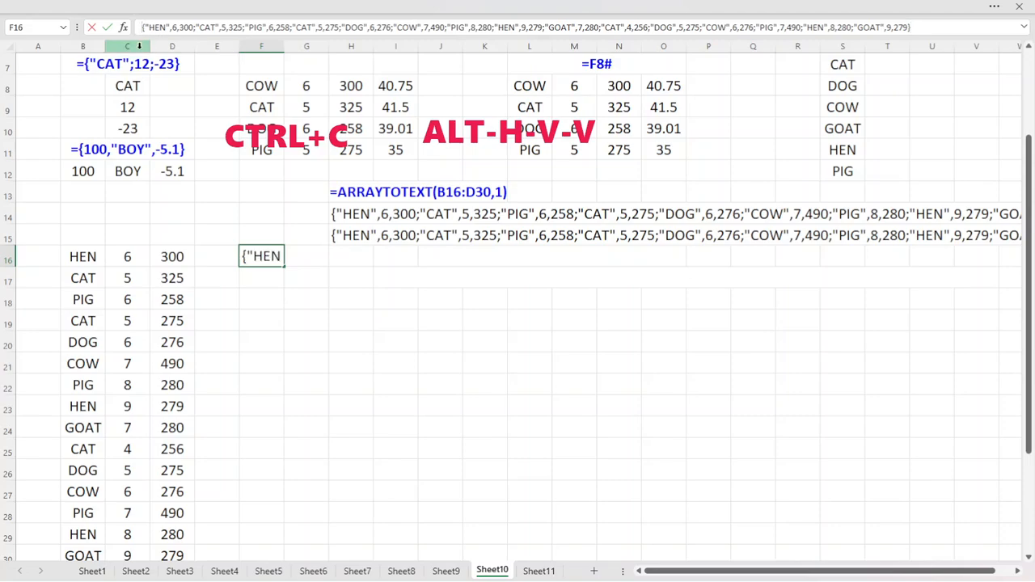
{"action": "type", "text": "="}
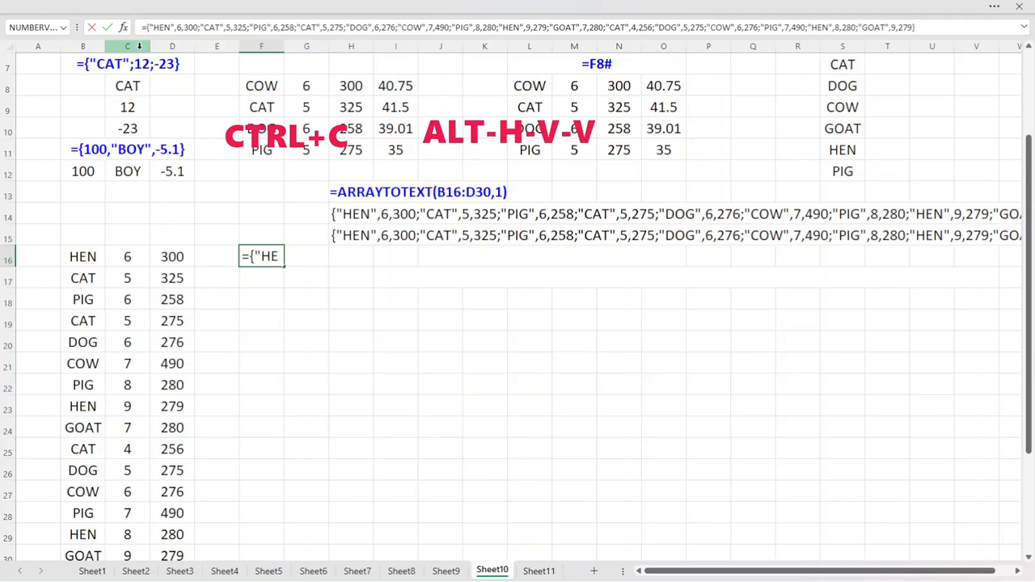
{"action": "key", "text": "Return"}
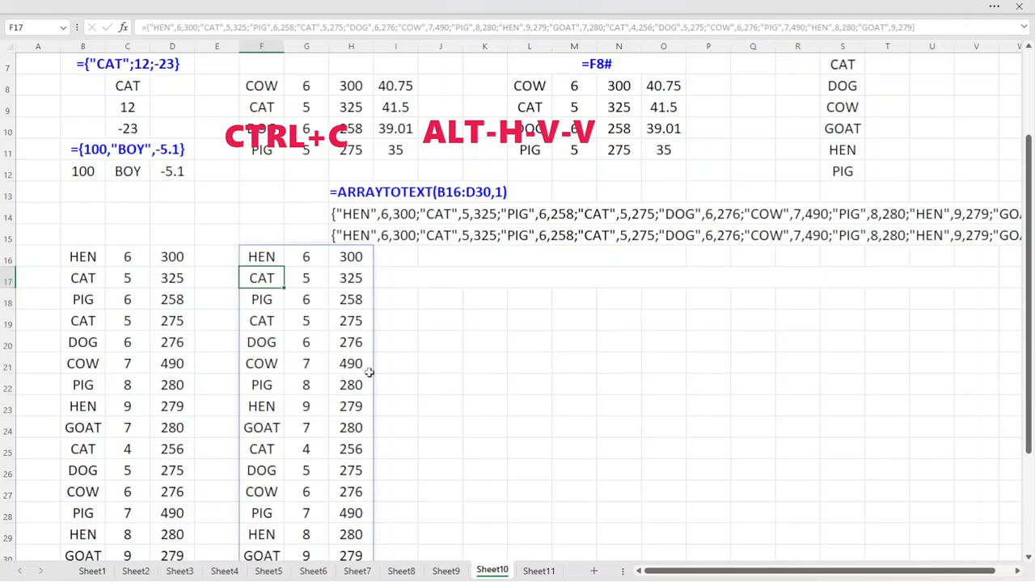
- Compare the array spilled from F16 with the source list in B16:D30 and inspect the formula behind several of its cells
{"action": "left_click", "coordinate": [217, 407]}
{"action": "scroll", "coordinate": [277, 283], "scroll_direction": "down", "scroll_amount": 1}
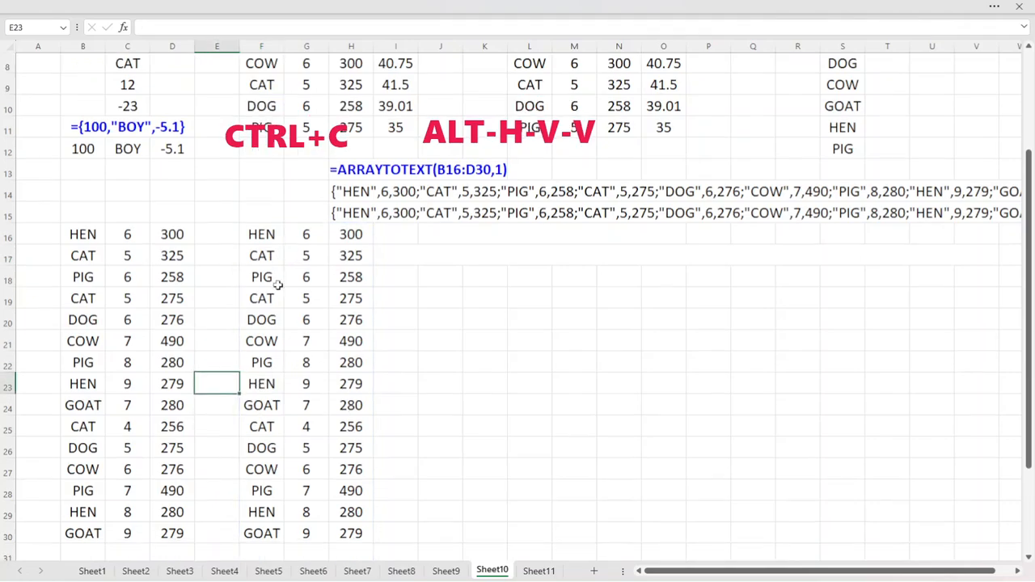
{"action": "left_click", "coordinate": [82, 213]}
{"action": "left_click", "coordinate": [84, 260]}
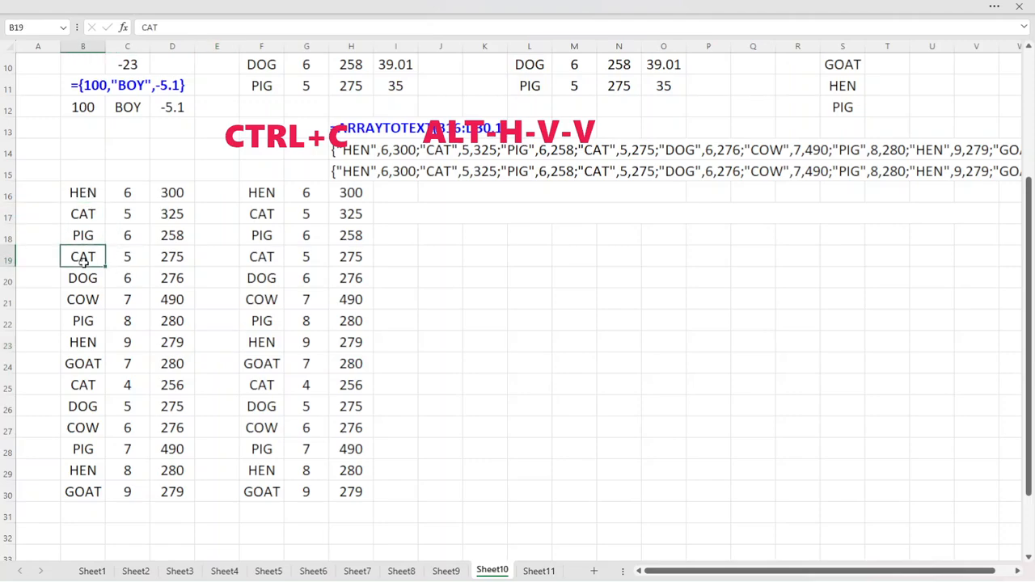
{"action": "left_click", "coordinate": [262, 256]}
{"action": "left_click", "coordinate": [261, 299]}
{"action": "left_click", "coordinate": [270, 344]}
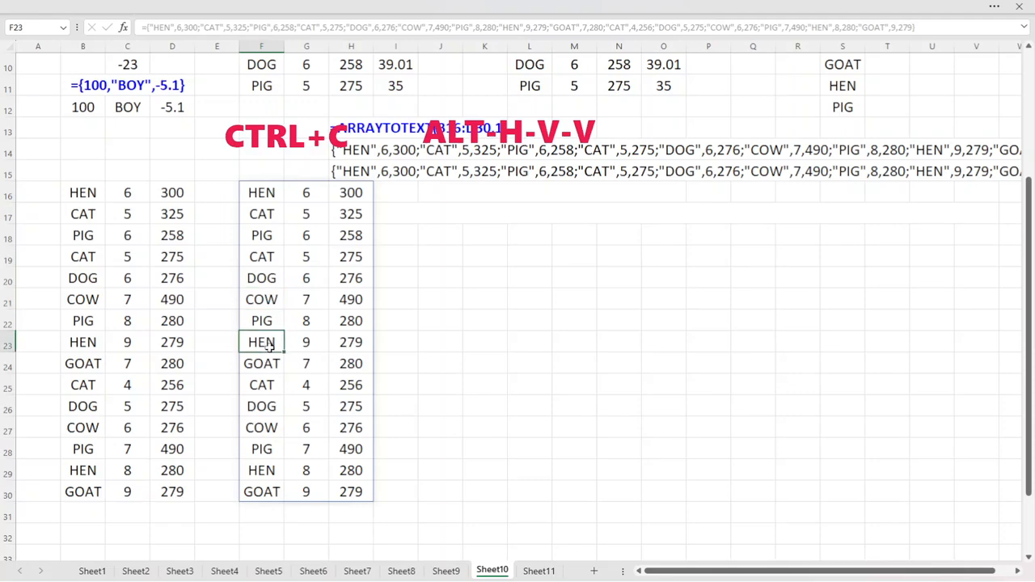
{"action": "left_click", "coordinate": [253, 193]}
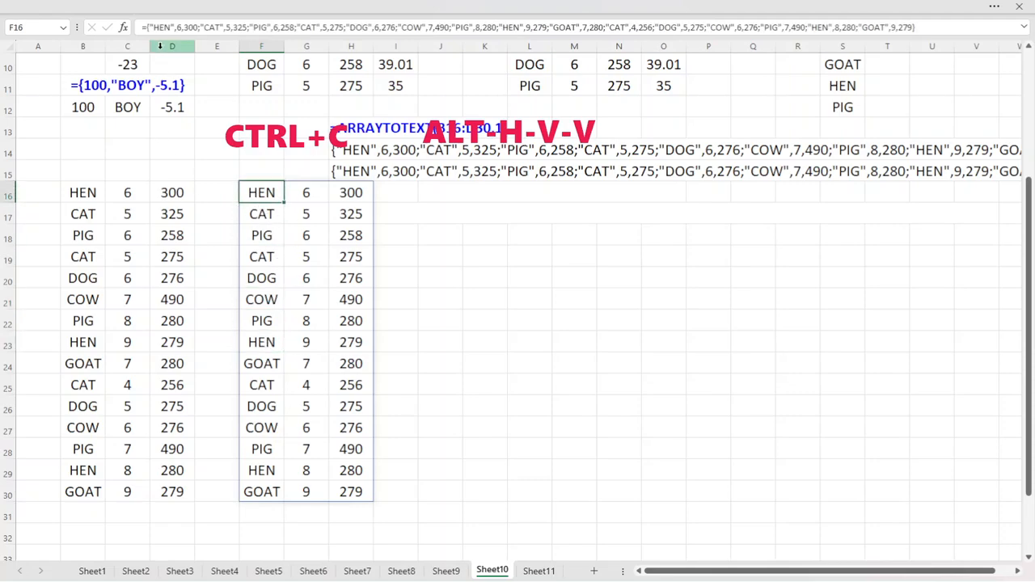
{"action": "left_click", "coordinate": [277, 322]}
{"action": "left_click", "coordinate": [277, 273]}
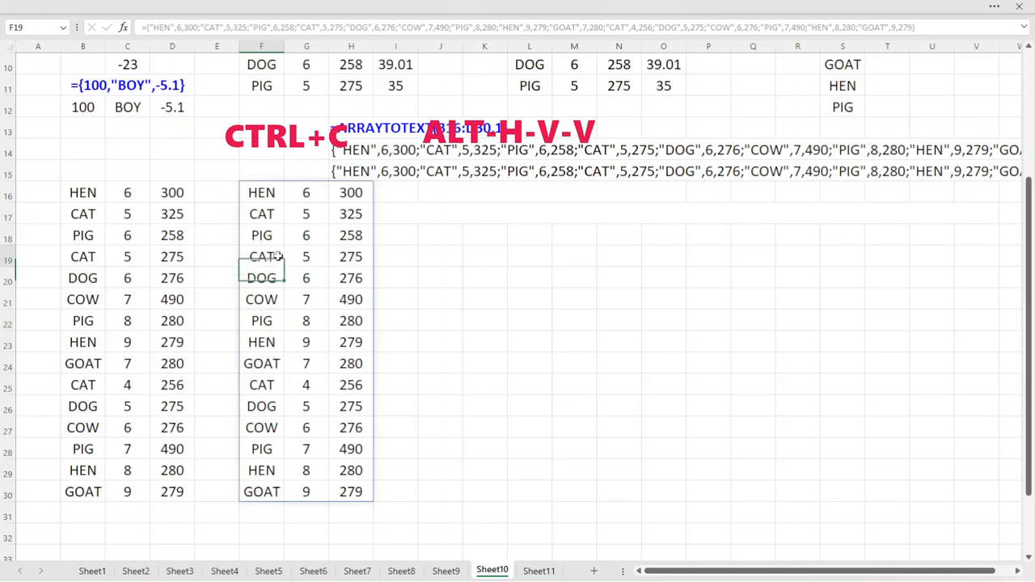
{"action": "left_click", "coordinate": [277, 257]}
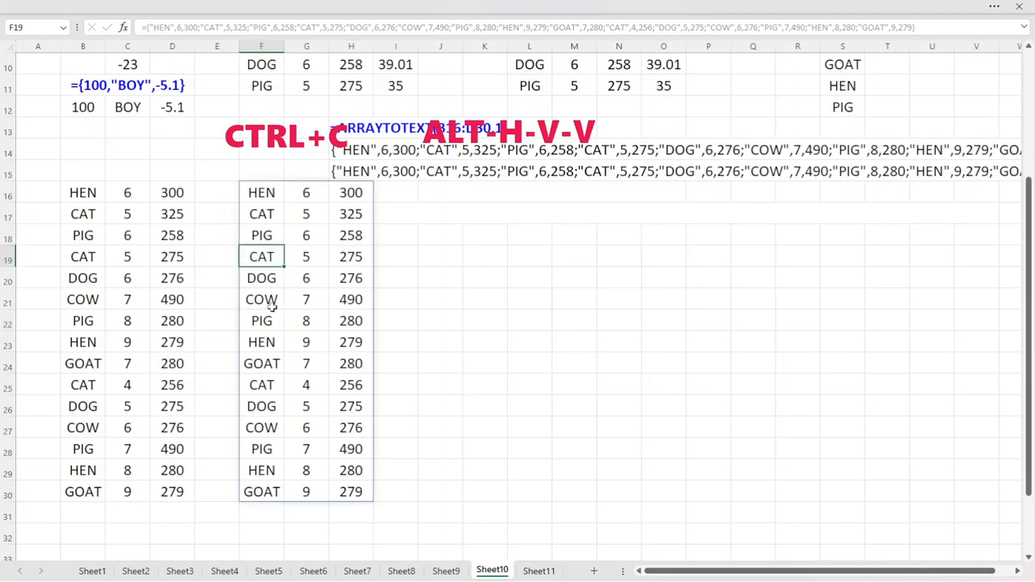
{"action": "left_click", "coordinate": [271, 342]}
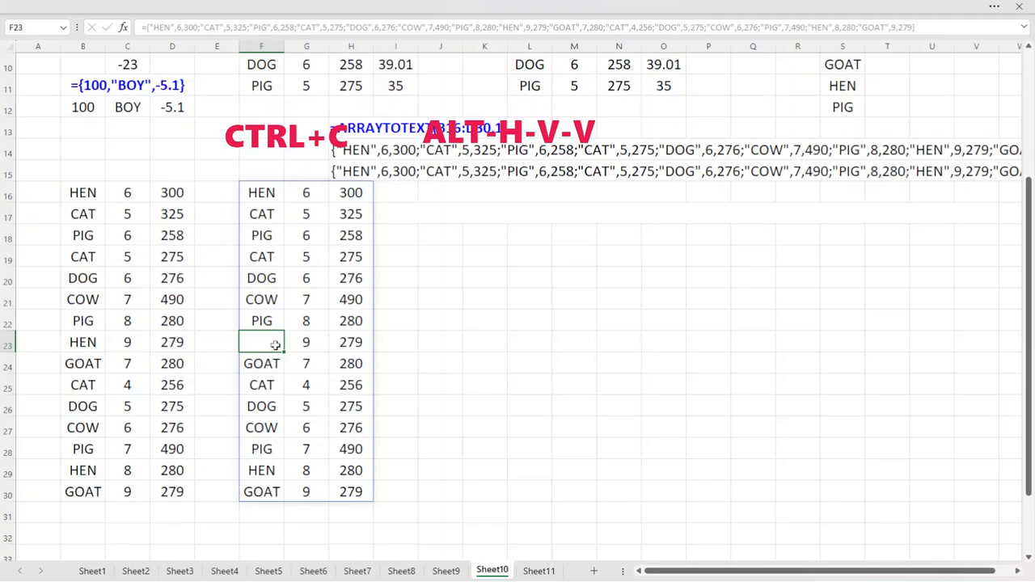
{"action": "left_click", "coordinate": [273, 368]}
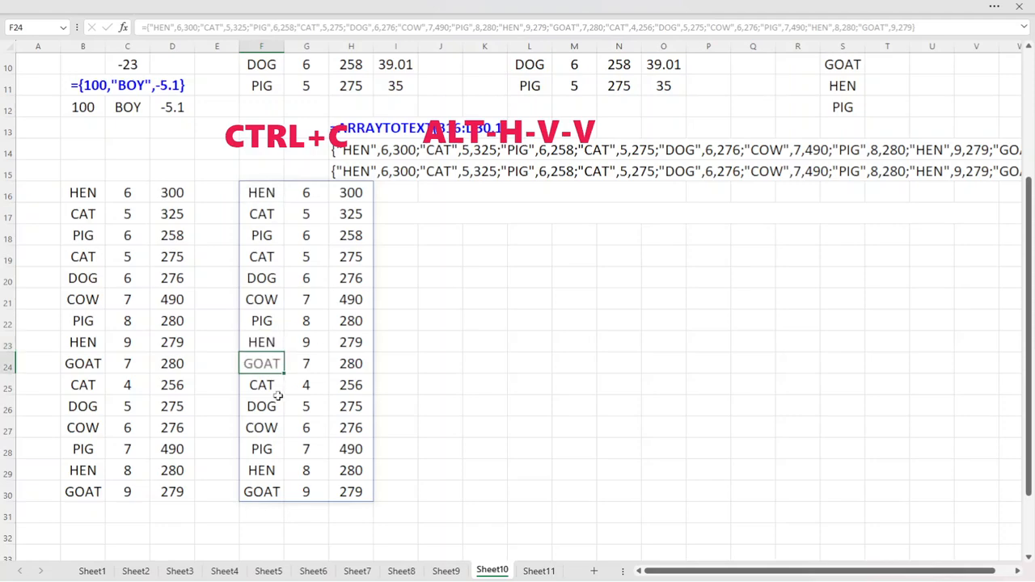
{"action": "left_click", "coordinate": [274, 394]}
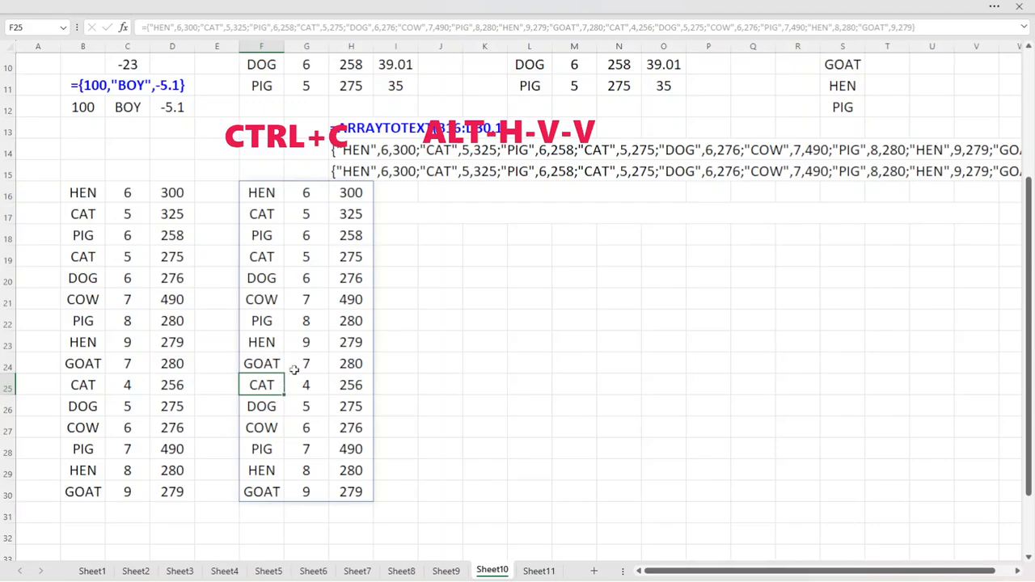
{"action": "scroll", "coordinate": [295, 369], "scroll_direction": "up", "scroll_amount": 2}
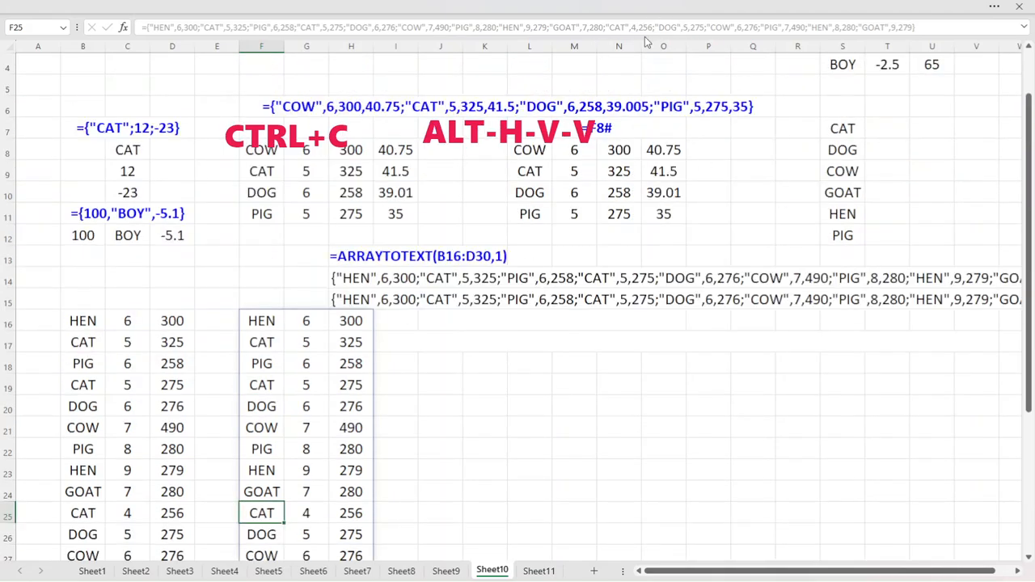
- Clear the spilled array constant formula in F16 and the two ARRAYTOTEXT results in H14 and H15
{"action": "scroll", "coordinate": [534, 366], "scroll_direction": "down", "scroll_amount": 2}
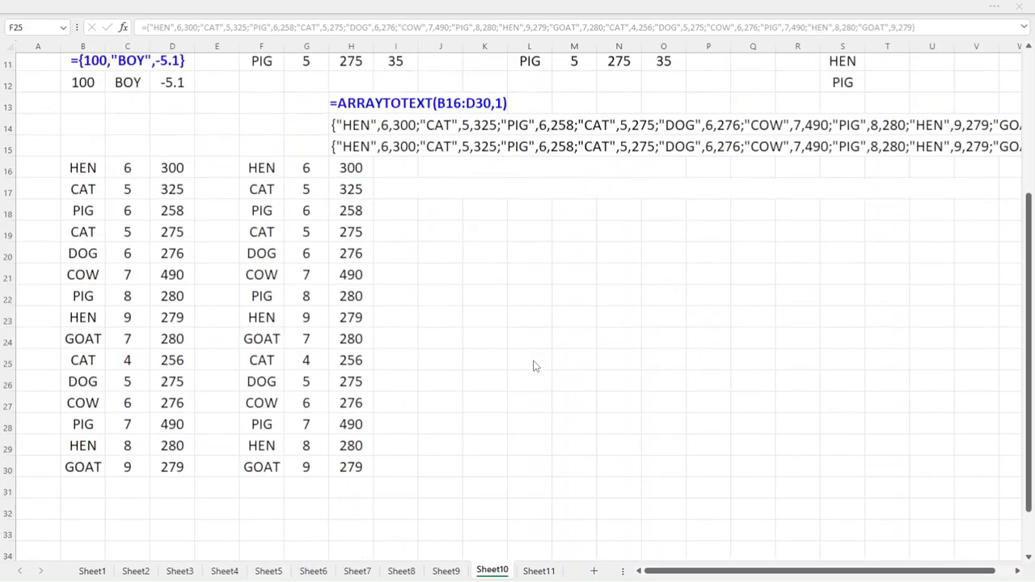
{"action": "scroll", "coordinate": [533, 365], "scroll_direction": "up", "scroll_amount": 2}
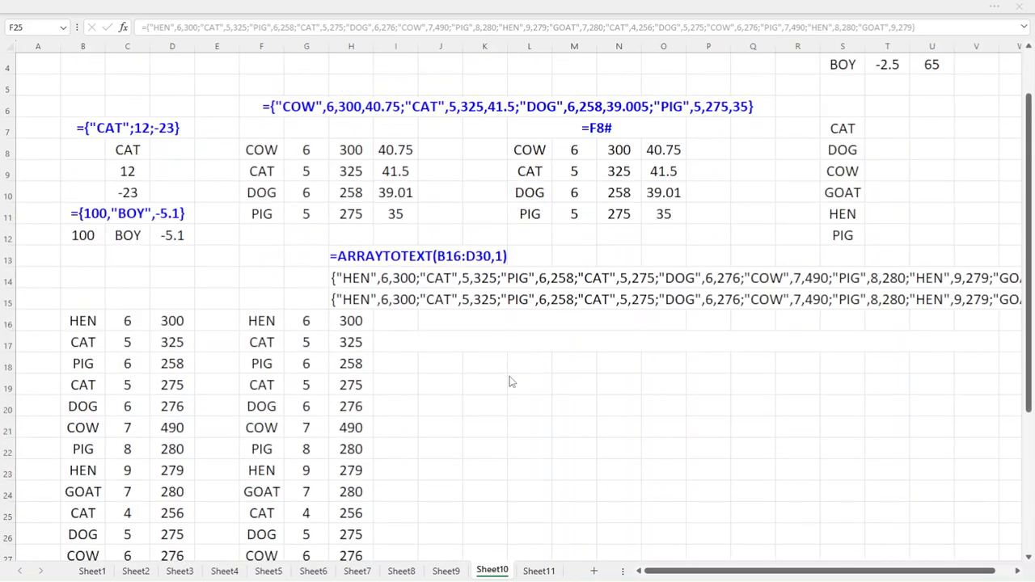
{"action": "scroll", "coordinate": [511, 382], "scroll_direction": "down", "scroll_amount": 1}
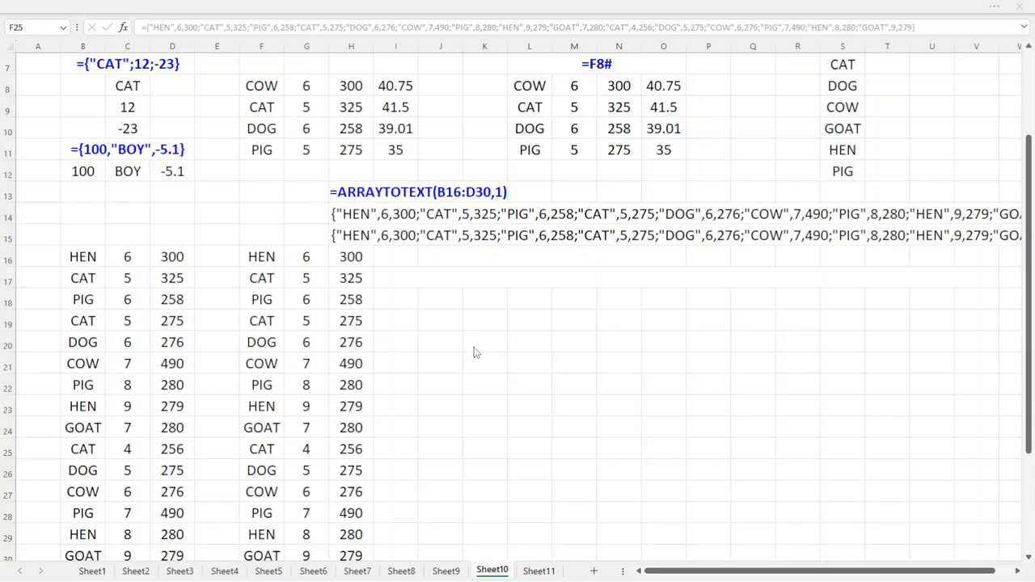
{"action": "scroll", "coordinate": [451, 389], "scroll_direction": "up", "scroll_amount": 2}
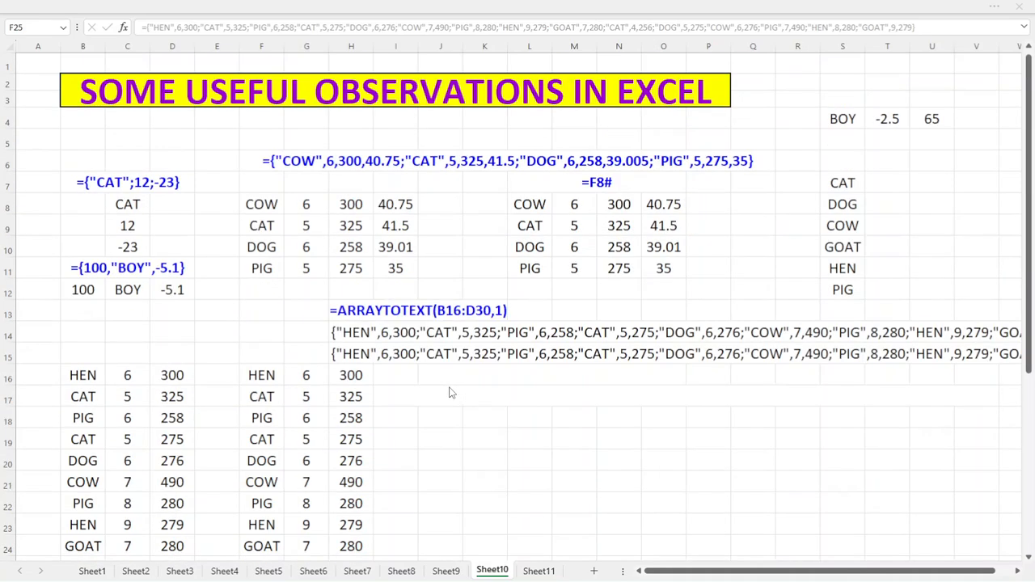
{"action": "scroll", "coordinate": [280, 416], "scroll_direction": "down", "scroll_amount": 3}
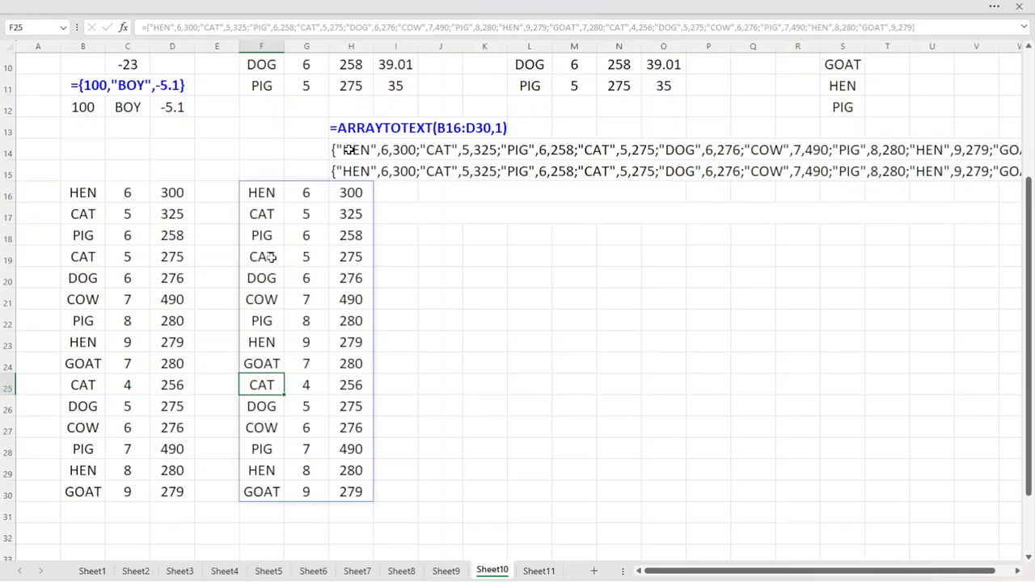
{"action": "left_click", "coordinate": [276, 191]}
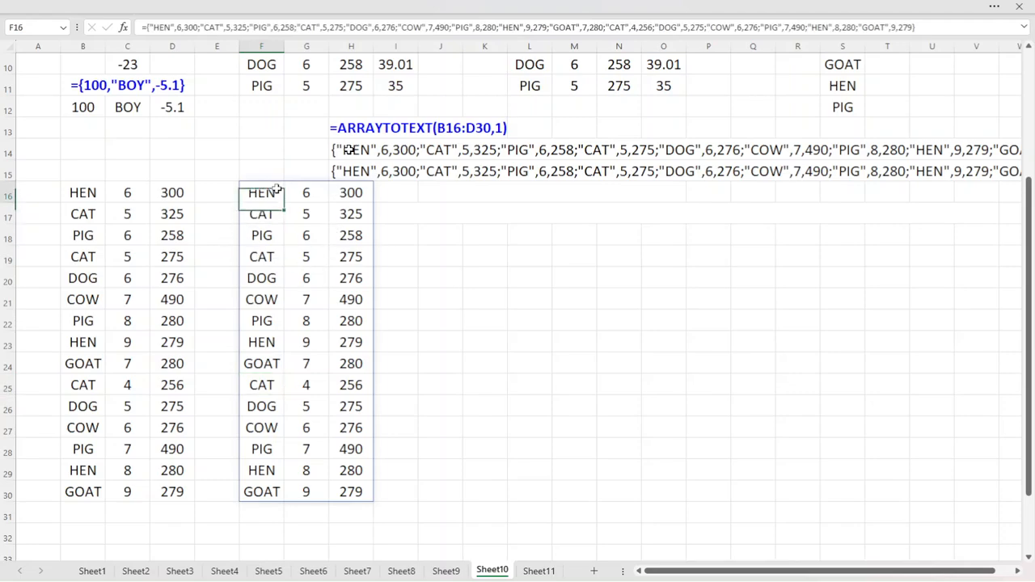
{"action": "key", "text": "Delete"}
{"action": "left_click", "coordinate": [357, 151]}
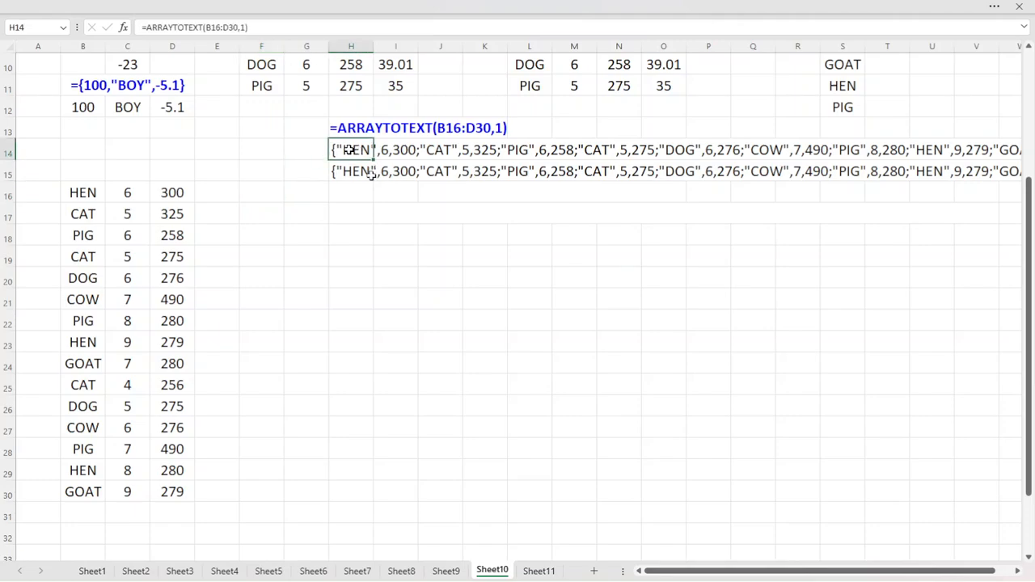
{"action": "key", "text": "Delete"}
{"action": "key", "text": "Down"}
{"action": "key", "text": "Delete"}
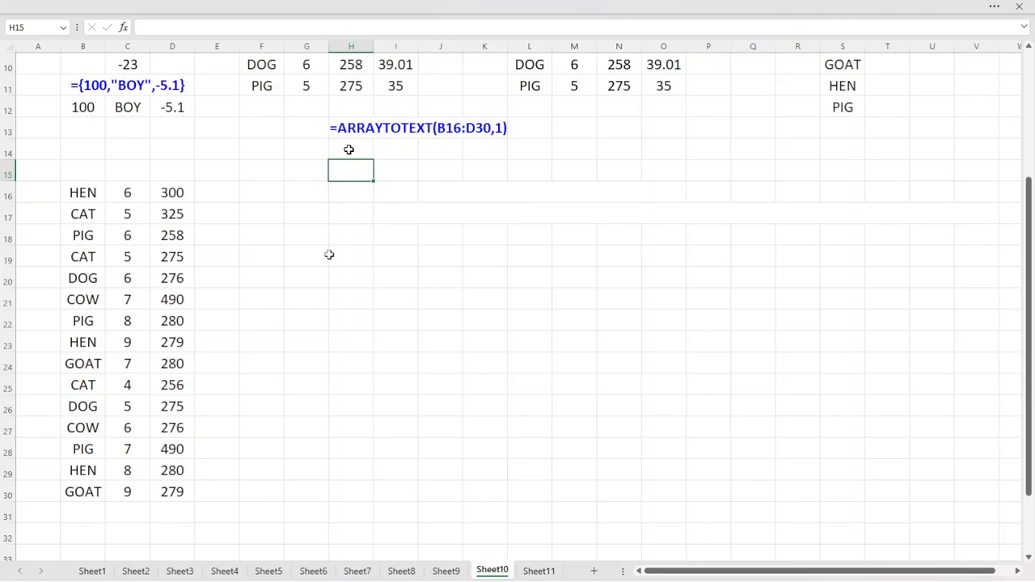
- Examine the animal names in S7:S12 alongside the source list in B16:D30
{"action": "scroll", "coordinate": [363, 284], "scroll_direction": "up", "scroll_amount": 3}
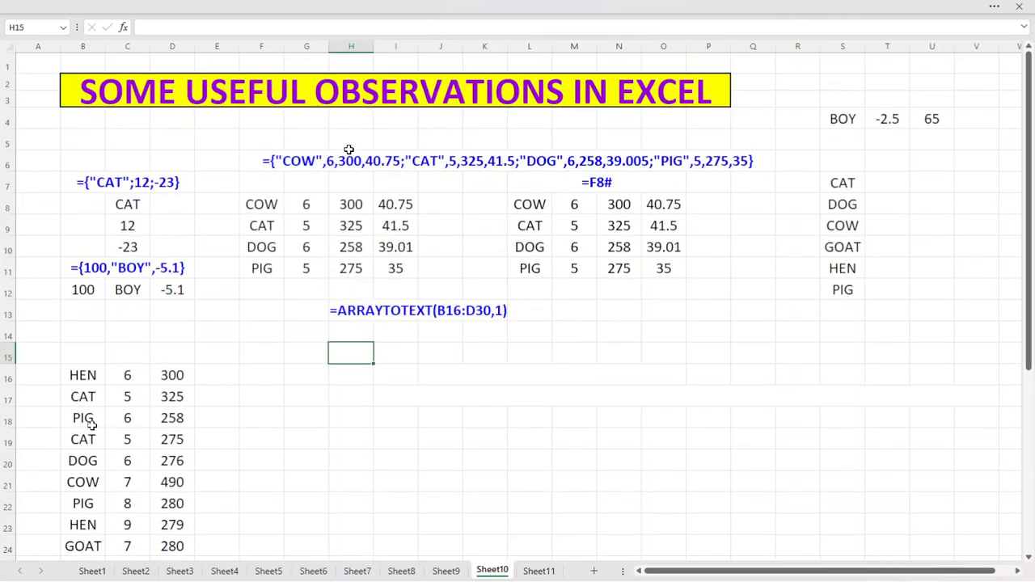
{"action": "scroll", "coordinate": [91, 425], "scroll_direction": "down", "scroll_amount": 3}
{"action": "scroll", "coordinate": [486, 309], "scroll_direction": "up", "scroll_amount": 3}
{"action": "left_click", "coordinate": [691, 20]}
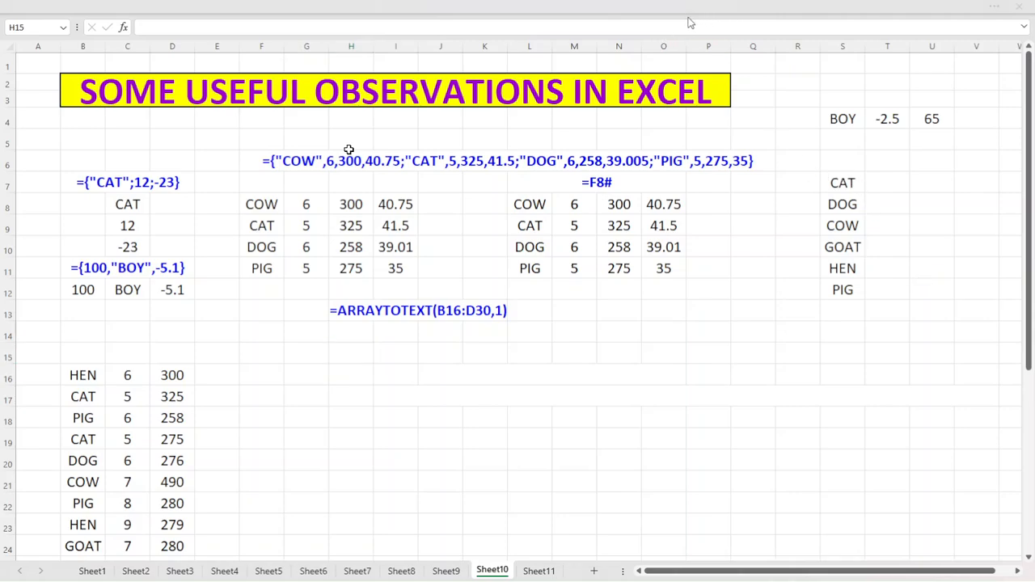
{"action": "left_click_drag", "start_coordinate": [819, 170], "coordinate": [842, 285]}
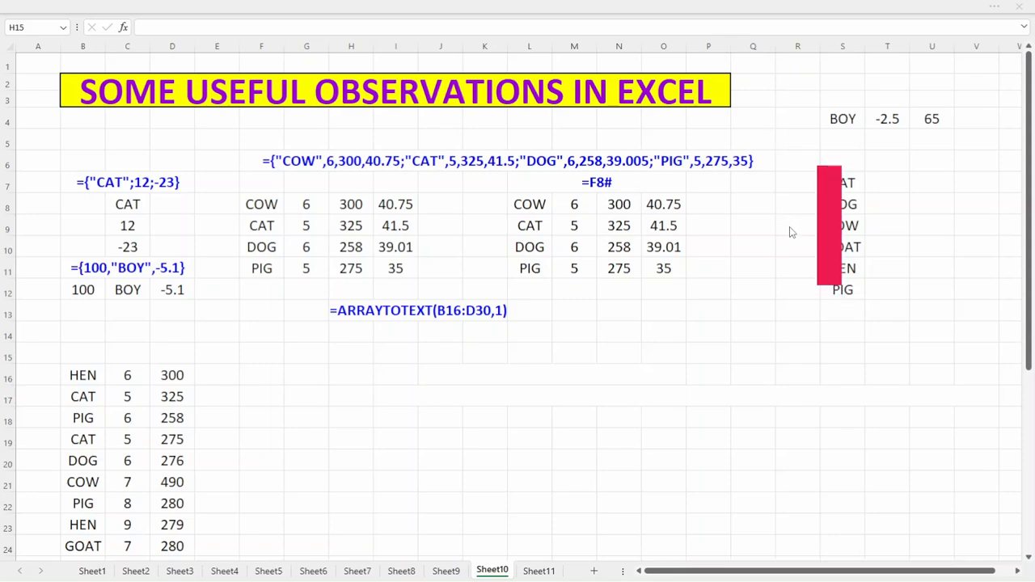
{"action": "left_click", "coordinate": [645, 38]}
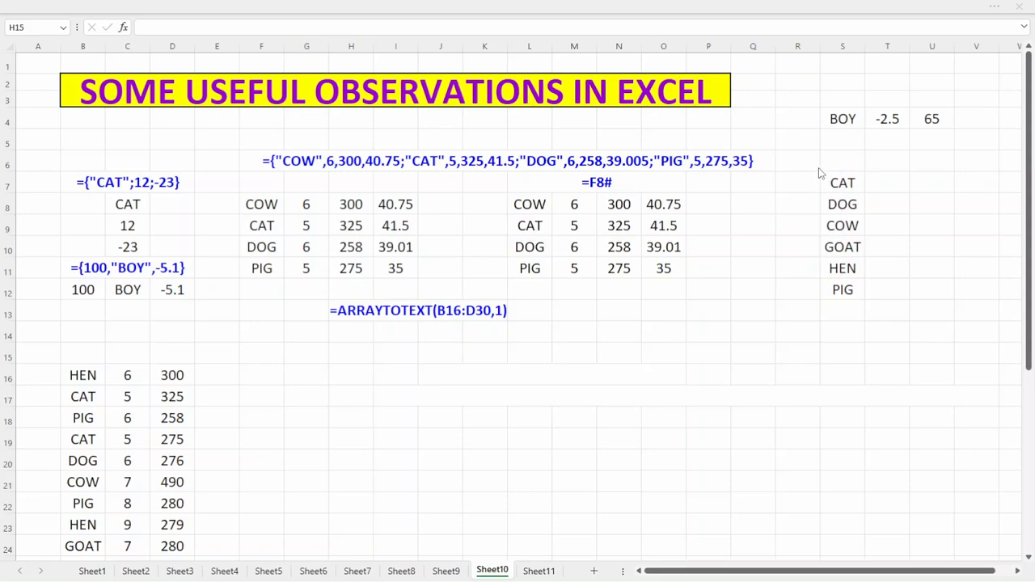
{"action": "mouse_move", "coordinate": [820, 172]}
{"action": "left_mouse_down"}
{"action": "mouse_move", "coordinate": [874, 323]}
{"action": "mouse_move", "coordinate": [873, 314]}
{"action": "left_mouse_up"}
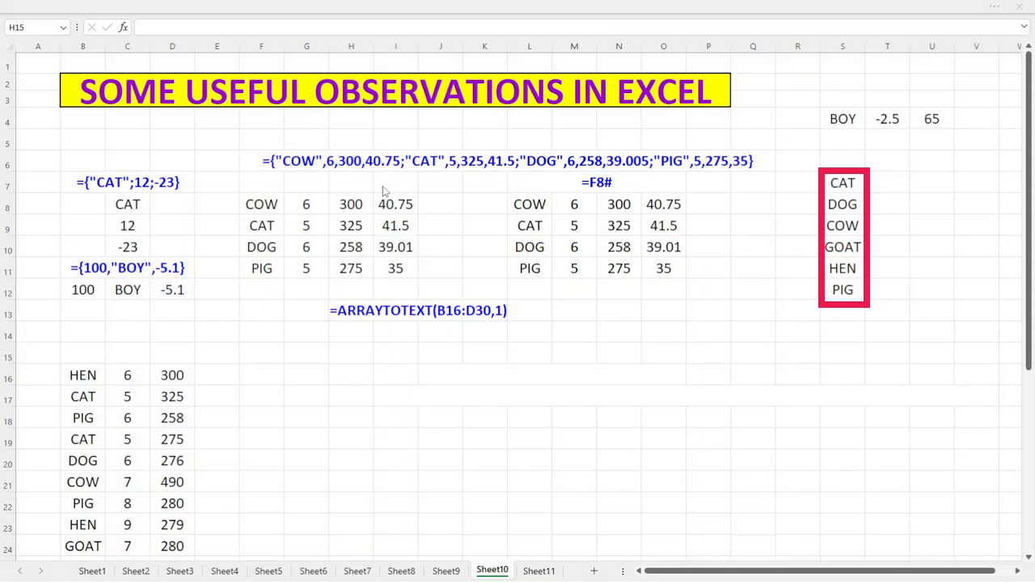
{"action": "scroll", "coordinate": [285, 231], "scroll_direction": "down", "scroll_amount": 3}
{"action": "scroll", "coordinate": [285, 231], "scroll_direction": "up", "scroll_amount": 3}
{"action": "scroll", "coordinate": [89, 234], "scroll_direction": "down", "scroll_amount": 5}
{"action": "scroll", "coordinate": [89, 234], "scroll_direction": "up", "scroll_amount": 2}
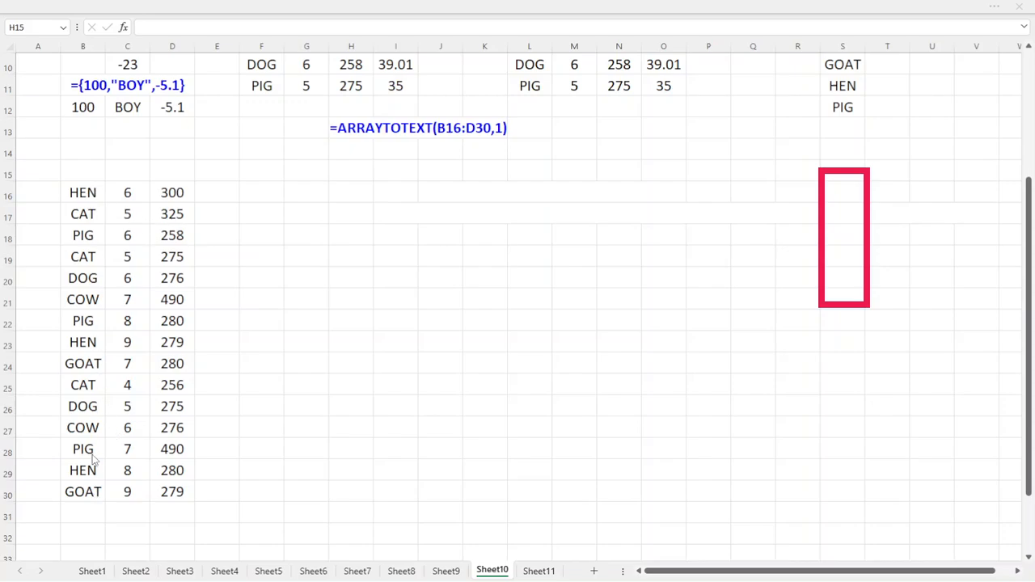
{"action": "scroll", "coordinate": [608, 289], "scroll_direction": "up", "scroll_amount": 2}
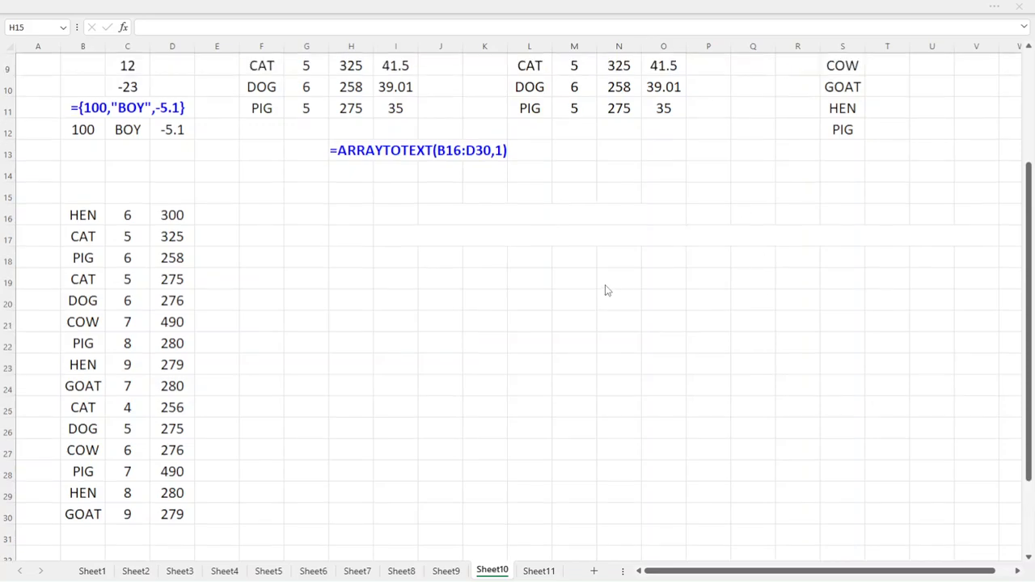
{"action": "scroll", "coordinate": [607, 289], "scroll_direction": "down", "scroll_amount": 1}
{"action": "scroll", "coordinate": [607, 289], "scroll_direction": "down", "scroll_amount": 1}
{"action": "scroll", "coordinate": [607, 289], "scroll_direction": "up", "scroll_amount": 1}
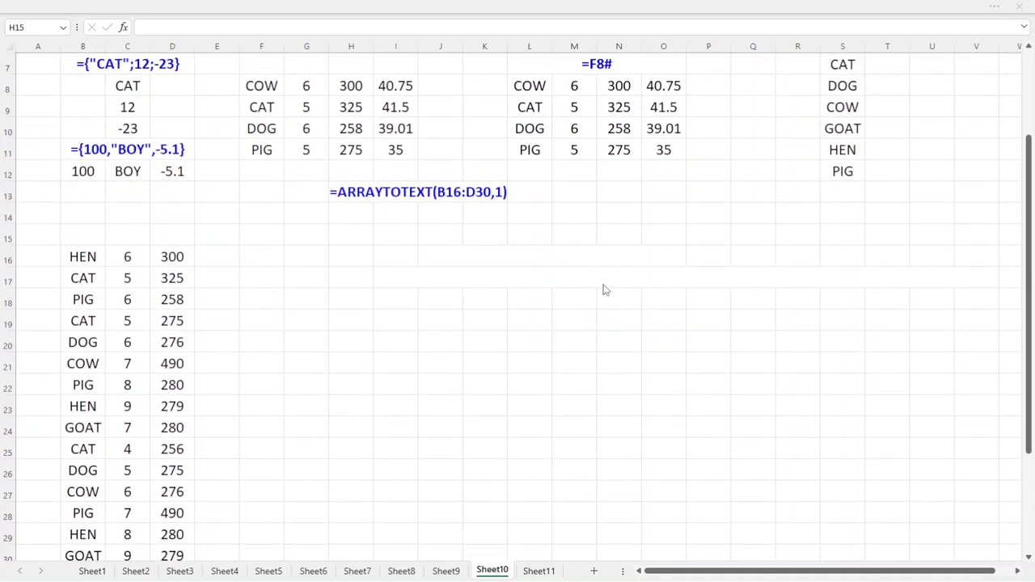
{"action": "scroll", "coordinate": [94, 293], "scroll_direction": "down", "scroll_amount": 1}
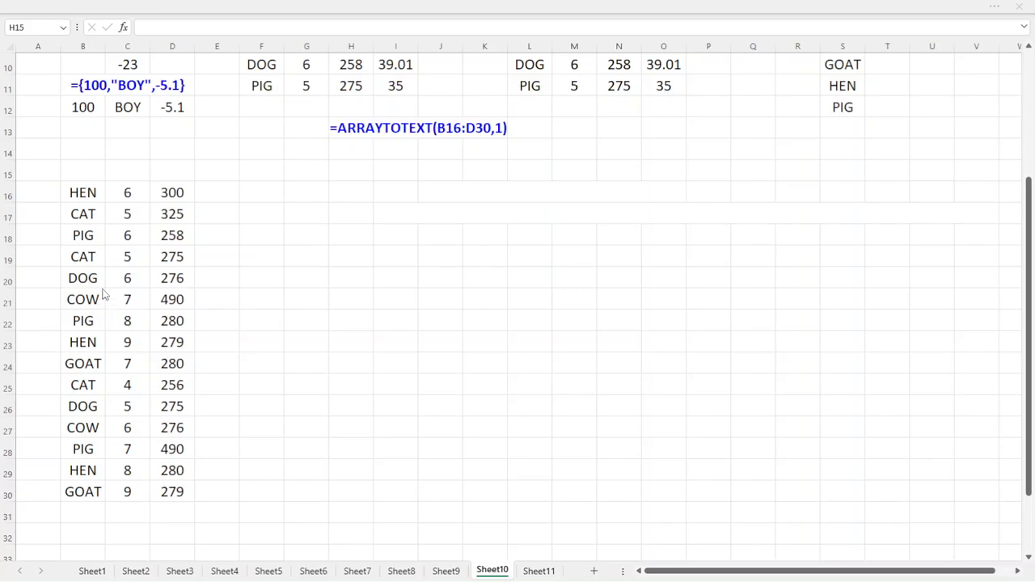
{"action": "scroll", "coordinate": [96, 210], "scroll_direction": "up", "scroll_amount": 1}
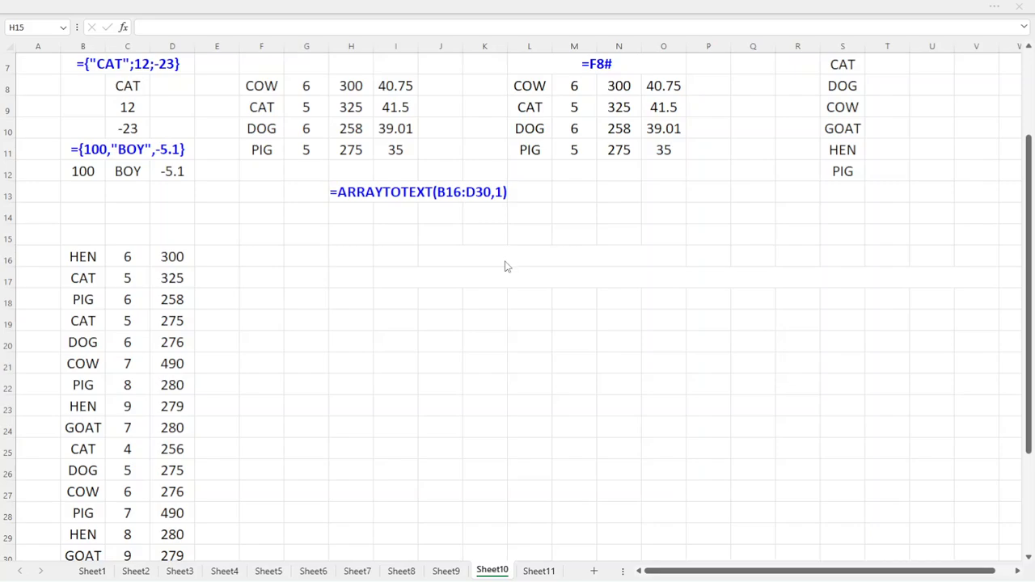
- Show the hidden formula text =TRANSPOSE(S7:S12) in J16 in blue and enter it as a live formula in I18
{"action": "left_click", "coordinate": [434, 281]}
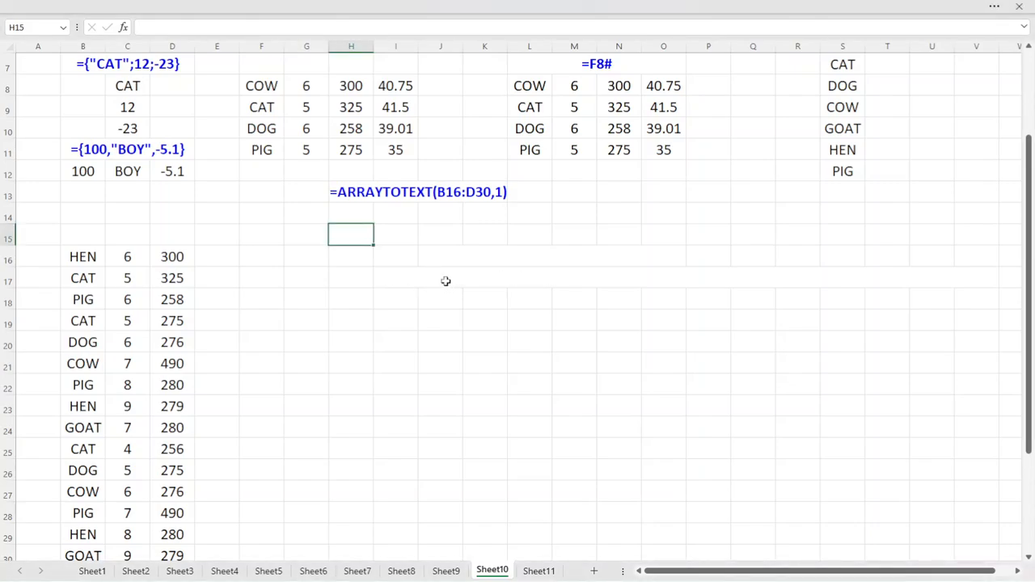
{"action": "left_click", "coordinate": [475, 258]}
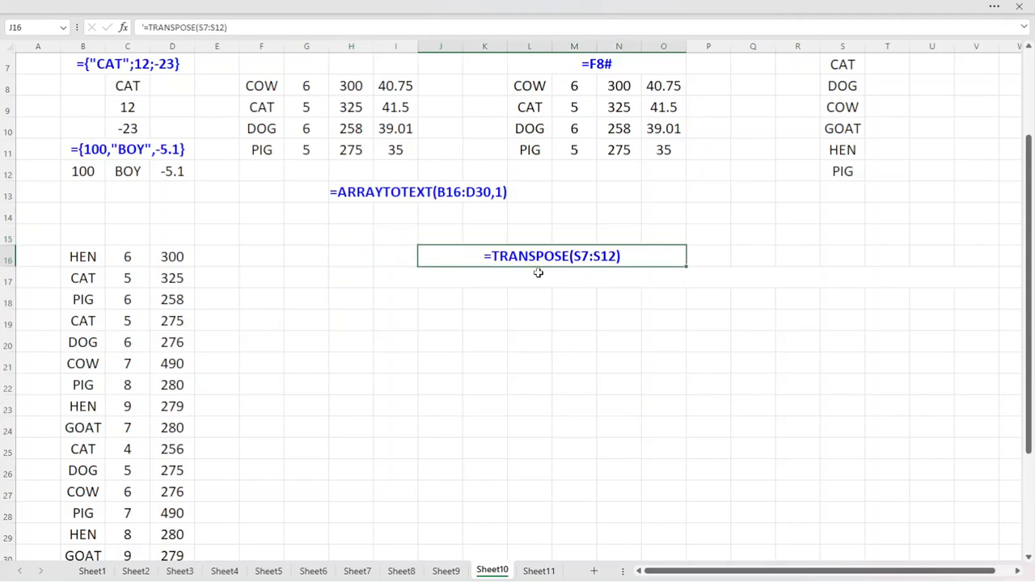
{"action": "scroll", "coordinate": [839, 264], "scroll_direction": "up", "scroll_amount": 1}
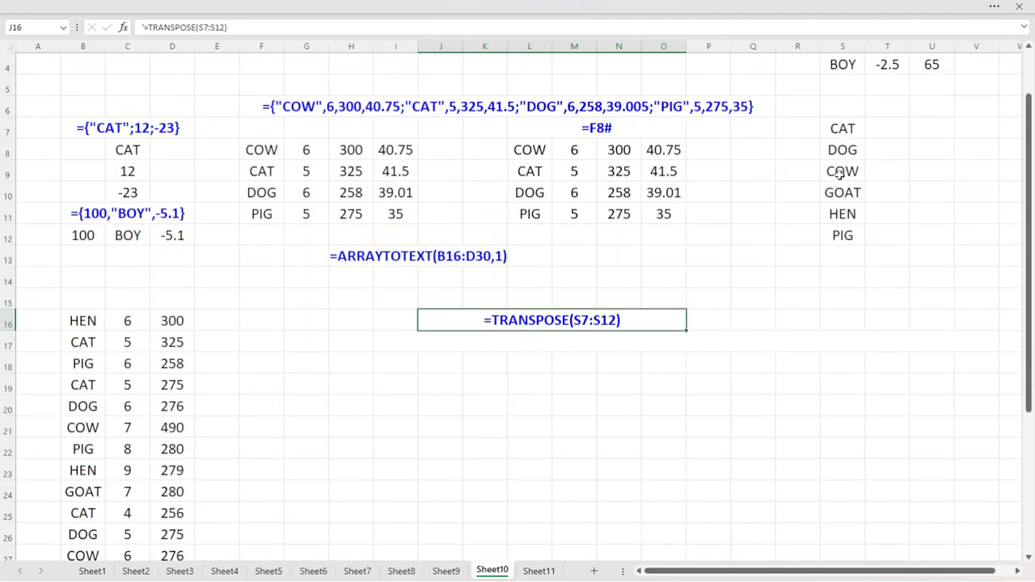
{"action": "left_click_drag", "start_coordinate": [146, 28], "coordinate": [267, 22]}
{"action": "key", "text": "ctrl+c"}
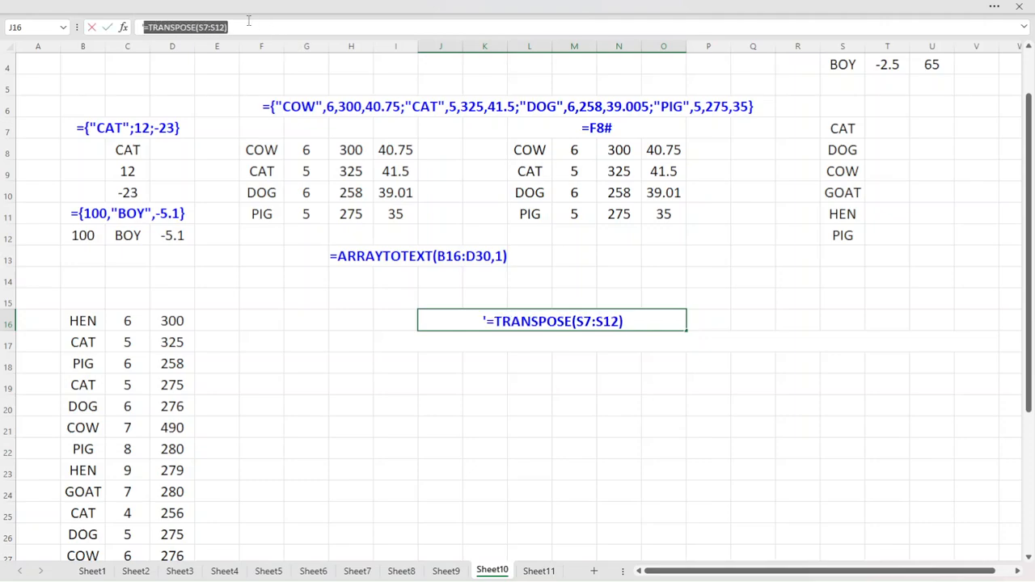
{"action": "scroll", "coordinate": [525, 362], "scroll_direction": "down", "scroll_amount": 1}
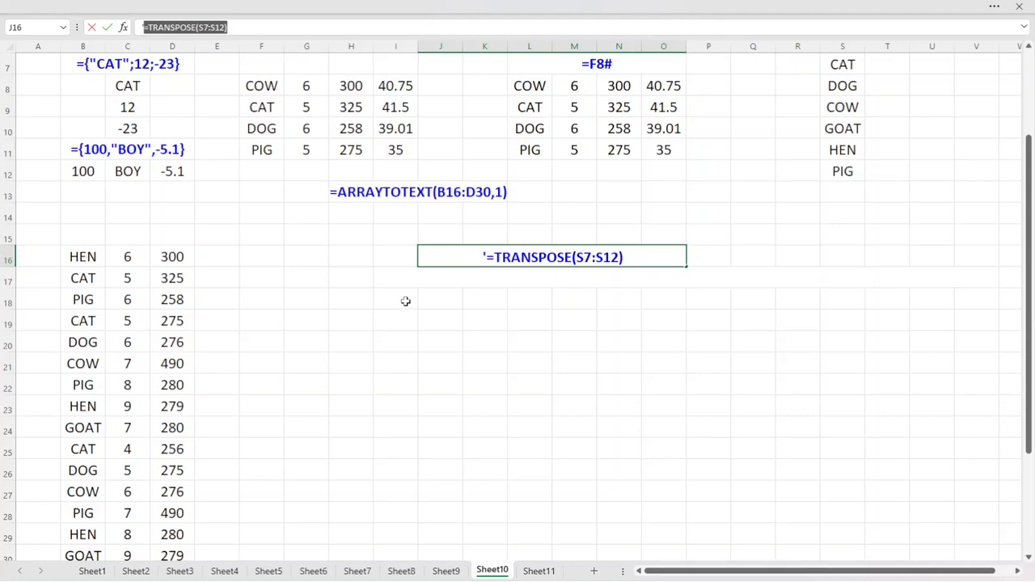
{"action": "left_click", "coordinate": [405, 301]}
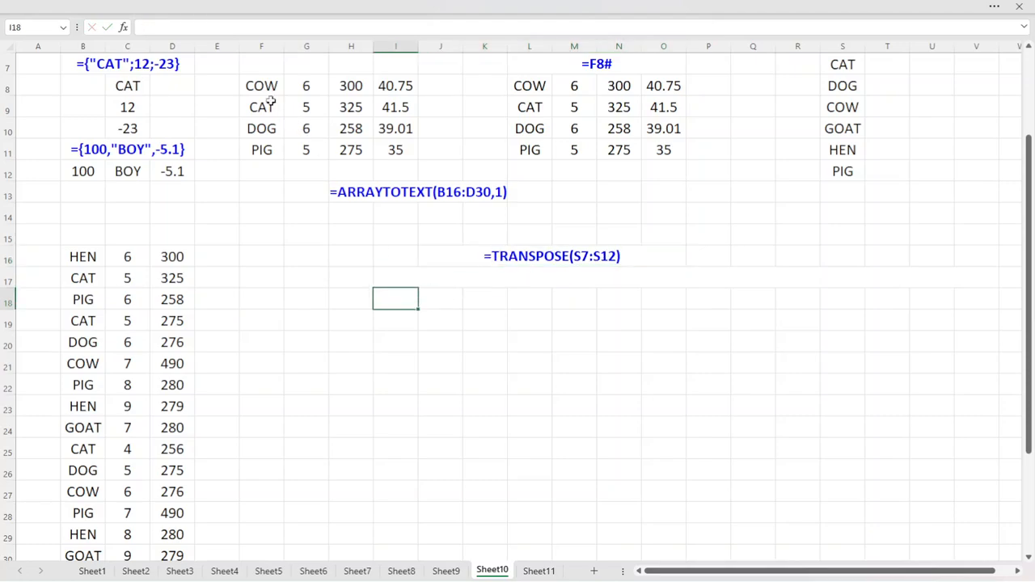
{"action": "key", "text": "ctrl+v"}
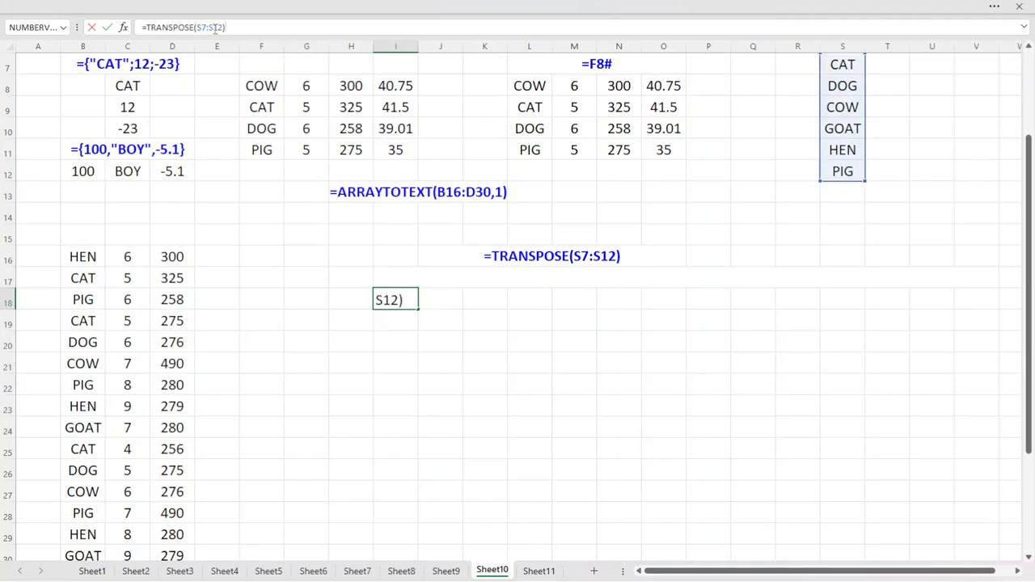
{"action": "key", "text": "Return"}
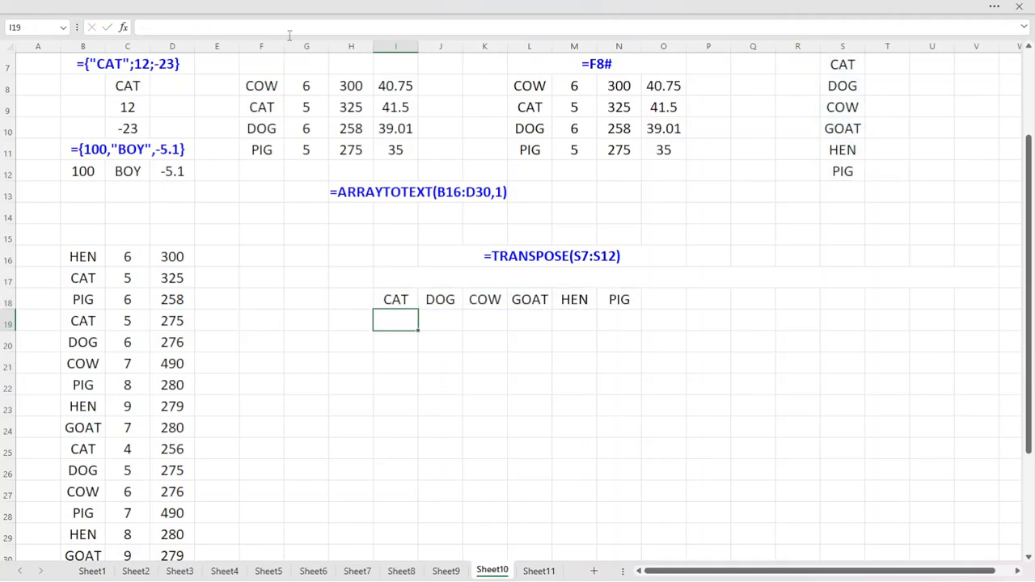
- Show the formula text =SORT(IF({"CAT","DOG","COW","GOAT","HEN","PIG"}=B16:B30,ROW(B16:B30),""),{1,2,3,4,5,6}) in I17 in blue
{"action": "scroll", "coordinate": [945, 157], "scroll_direction": "up", "scroll_amount": 2}
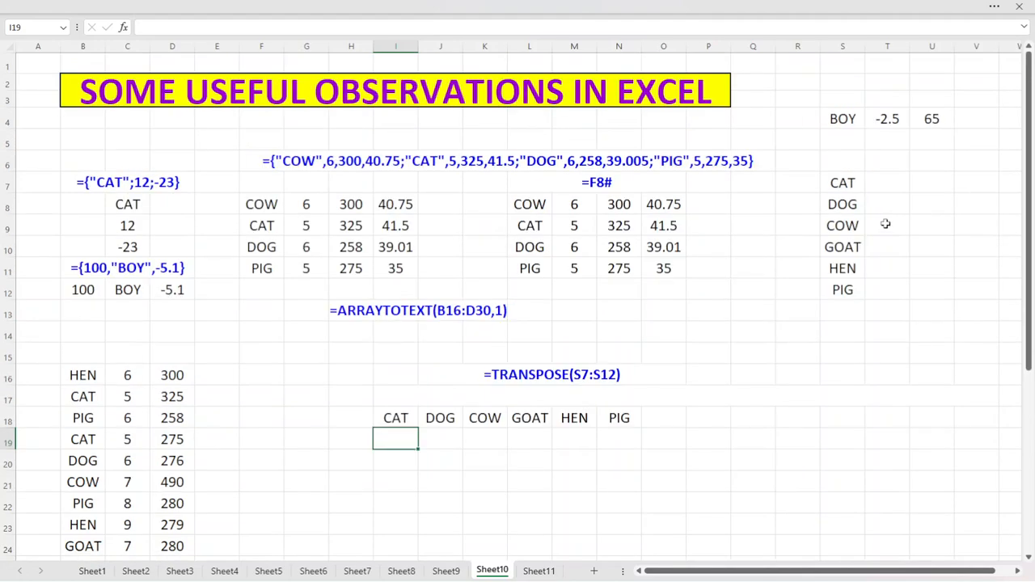
{"action": "scroll", "coordinate": [854, 226], "scroll_direction": "down", "scroll_amount": 2}
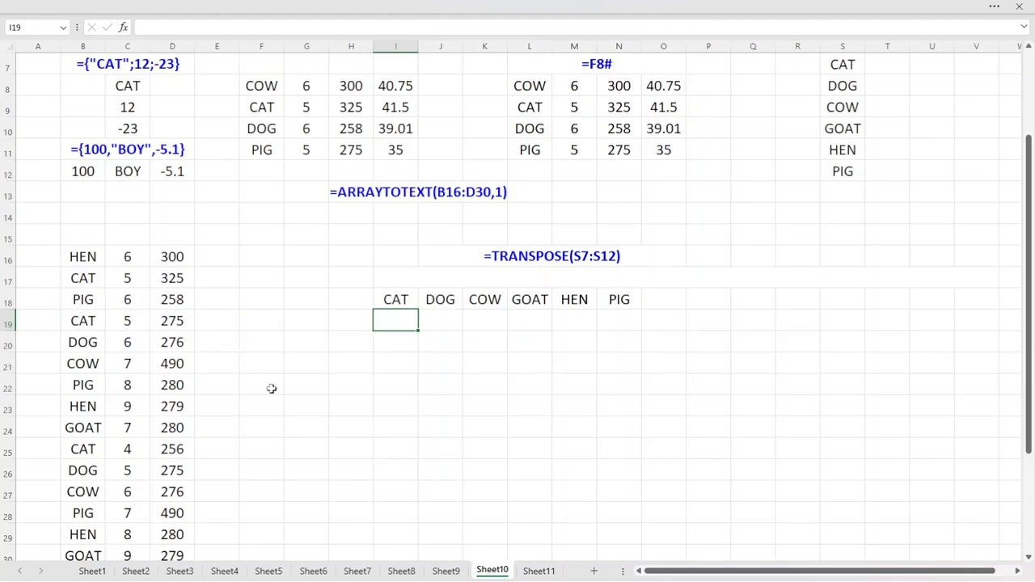
{"action": "left_click", "coordinate": [396, 279]}
{"action": "type", "text": "=SORT(IF({\"CAT\",\"DOG\",\"COW\",\"GOAT\",\"HEN\",\"PIG\"}=B16:B30,ROW(B16:B30),\"\"),{1,2,3,4,5,6})"}
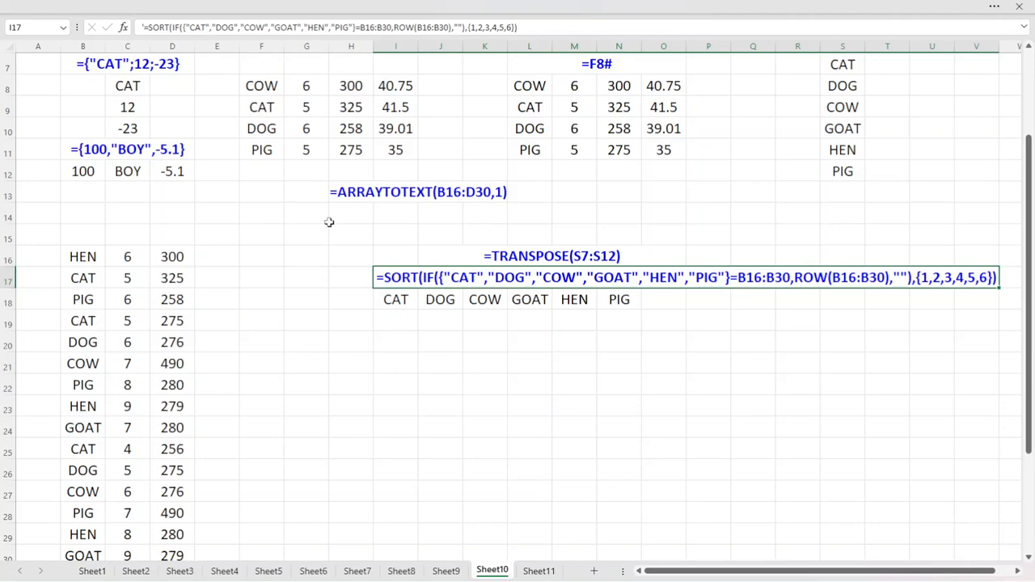
- Copy the SORT formula text from I17 and enter it as a live formula in I19 below the transposed animal names
{"action": "left_click_drag", "start_coordinate": [145, 29], "coordinate": [530, 21]}
{"action": "key", "text": "ctrl+c"}
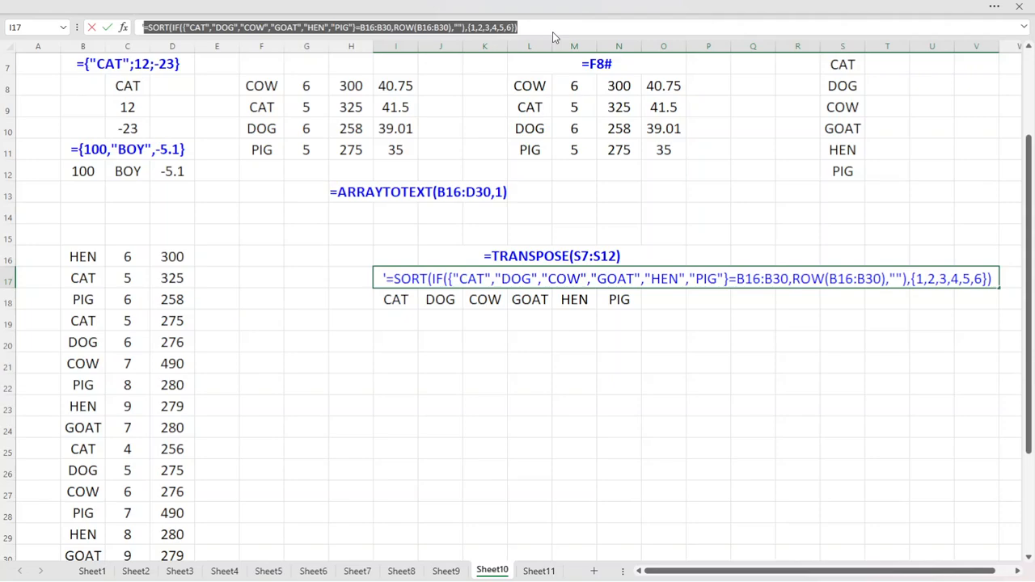
{"action": "key", "text": "Return"}
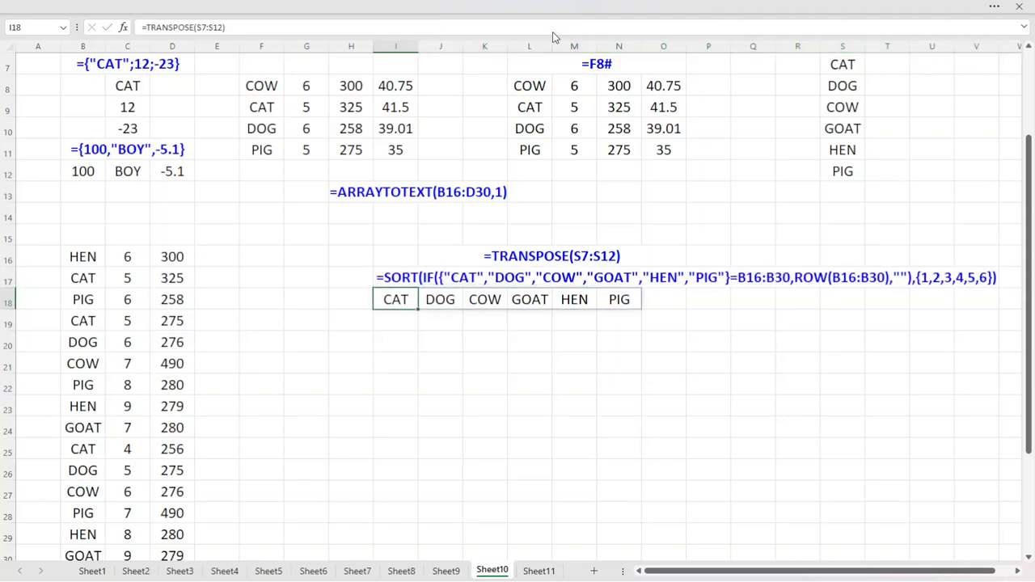
{"action": "left_click", "coordinate": [391, 320]}
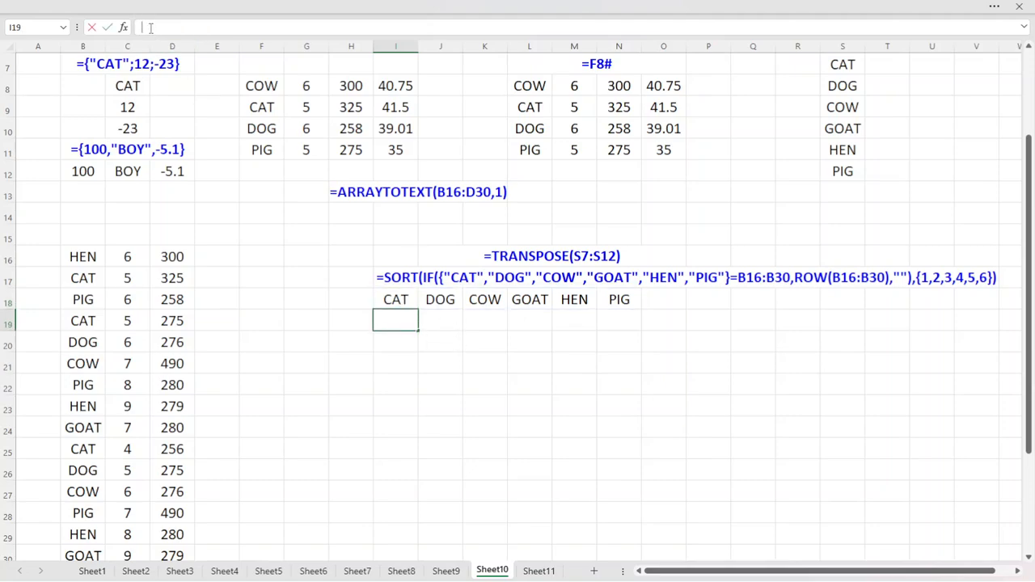
{"action": "key", "text": "ctrl+v"}
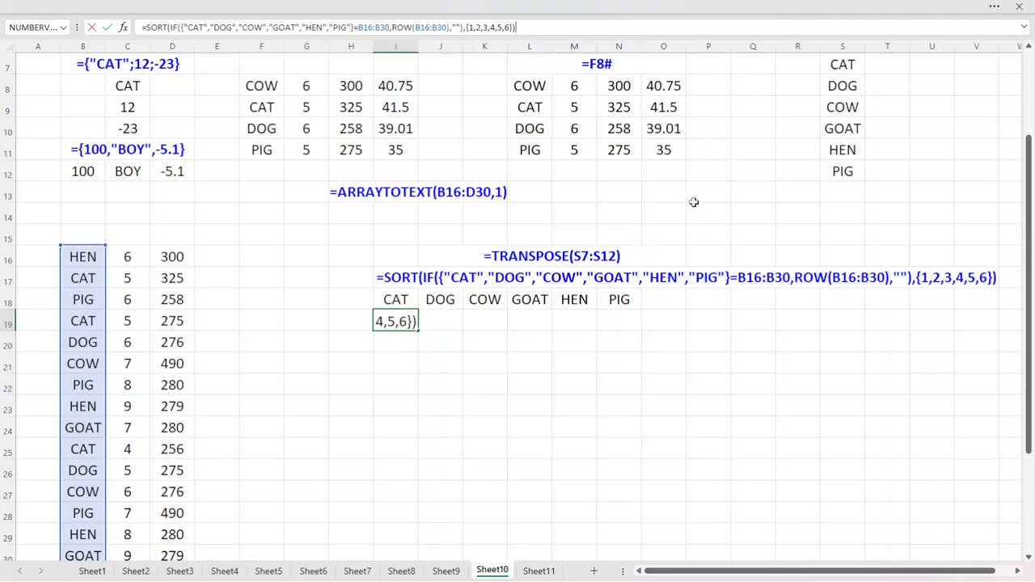
{"action": "key", "text": "Return"}
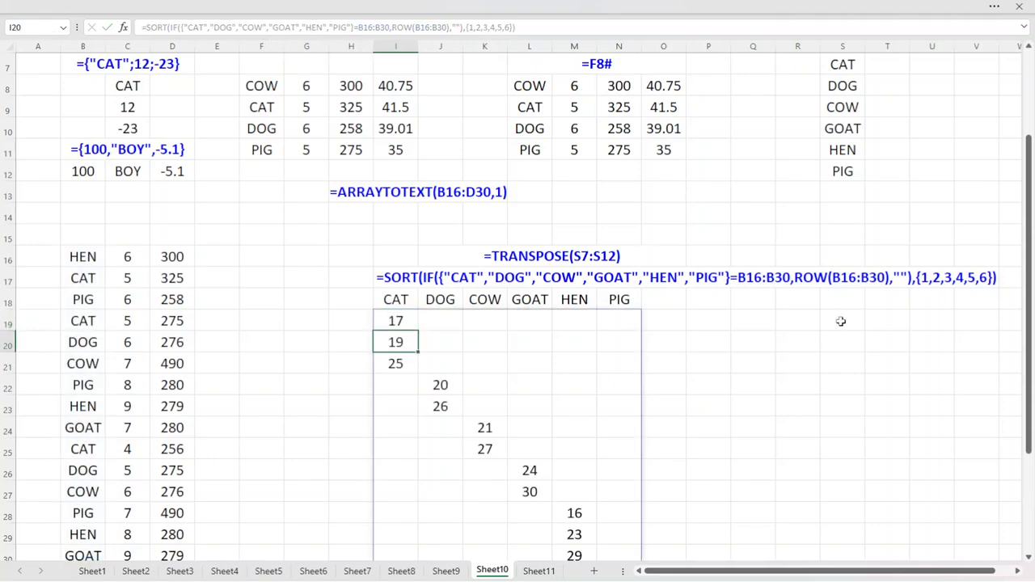
{"action": "scroll", "coordinate": [661, 393], "scroll_direction": "down", "scroll_amount": 2}
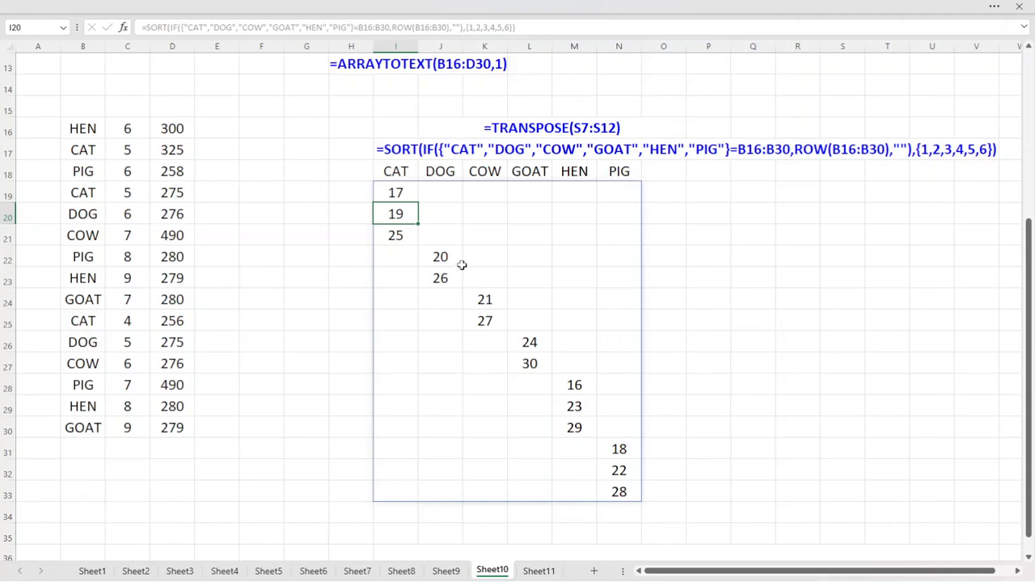
- Outline the transposed animal names in I18:N18 and the source table B16:D30 with red rectangles to compare them
{"action": "scroll", "coordinate": [396, 277], "scroll_direction": "up", "scroll_amount": 2}
{"action": "scroll", "coordinate": [395, 278], "scroll_direction": "down", "scroll_amount": 1}
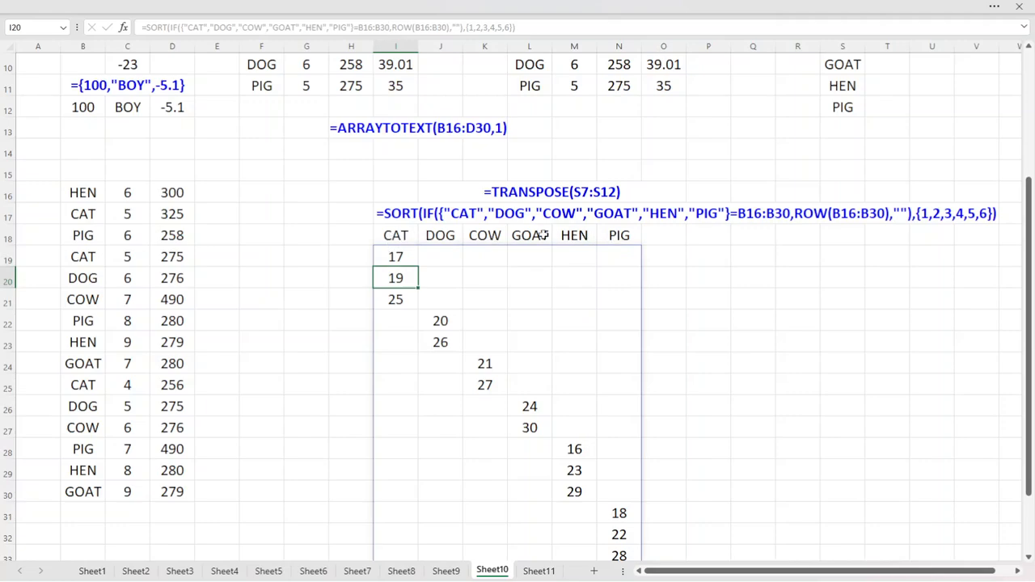
{"action": "scroll", "coordinate": [720, 403], "scroll_direction": "up", "scroll_amount": 1}
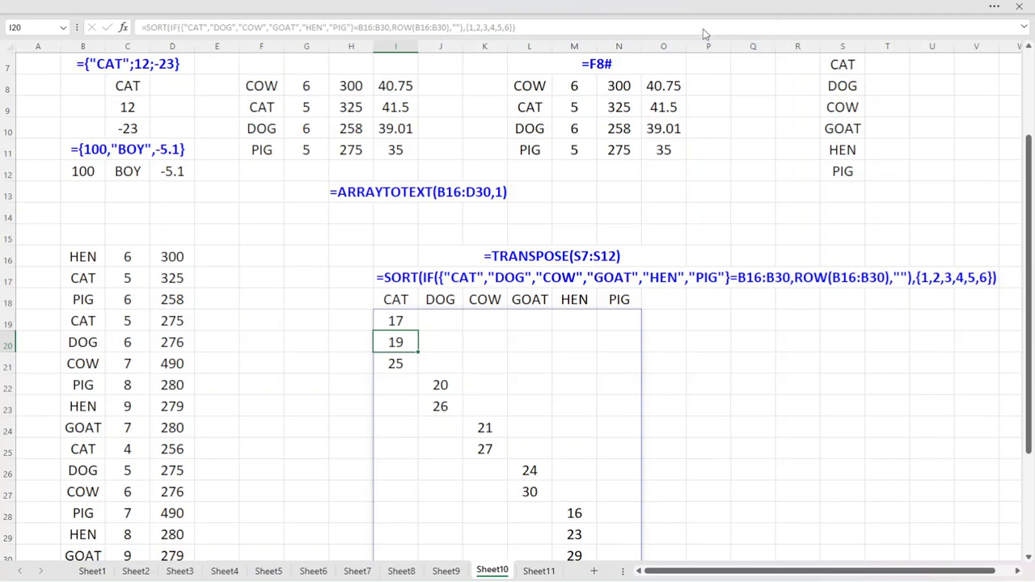
{"action": "left_click", "coordinate": [601, 17]}
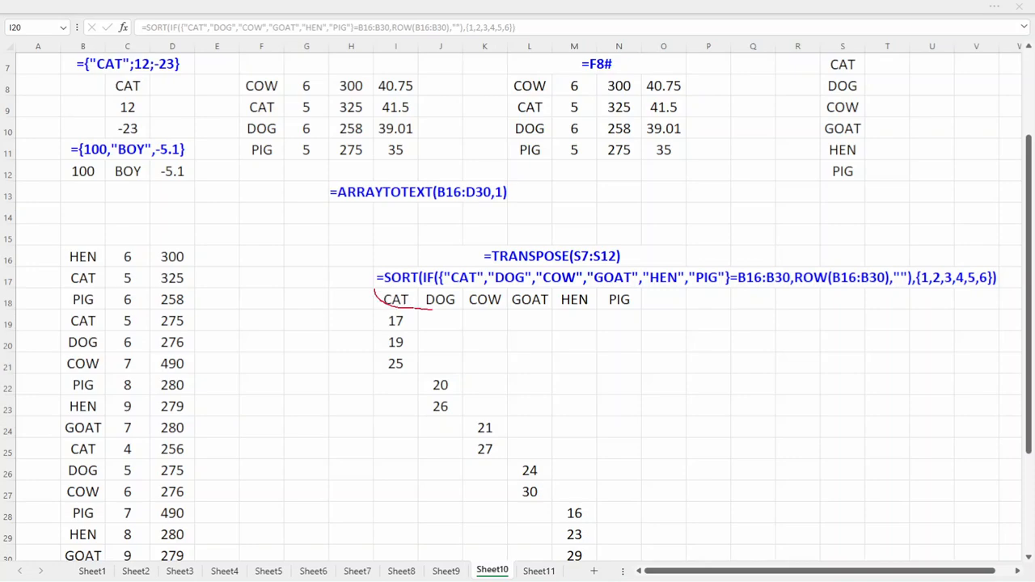
{"action": "left_click", "coordinate": [681, 30]}
{"action": "left_click_drag", "start_coordinate": [373, 298], "coordinate": [643, 315]}
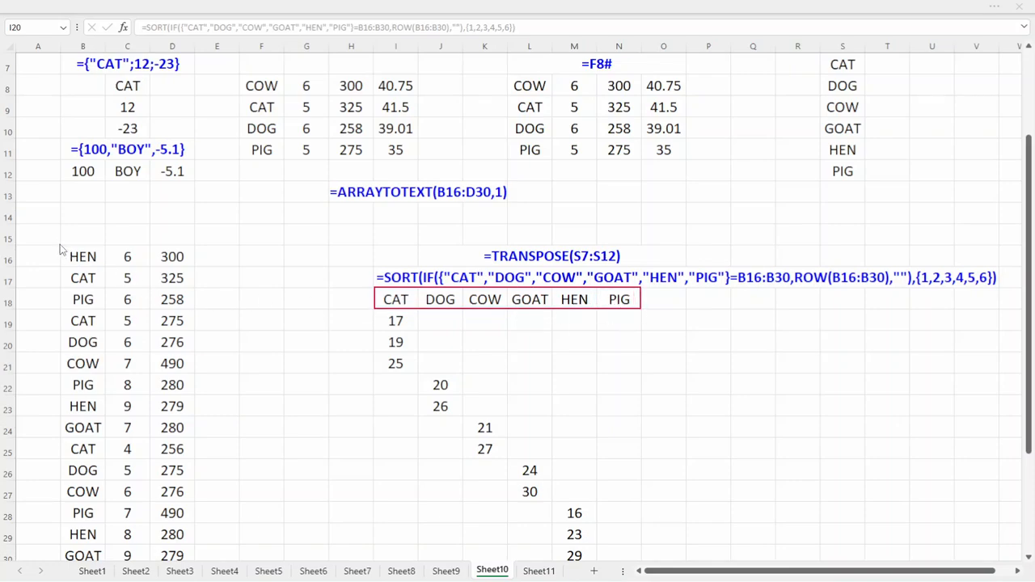
{"action": "left_click_drag", "start_coordinate": [61, 248], "coordinate": [193, 577]}
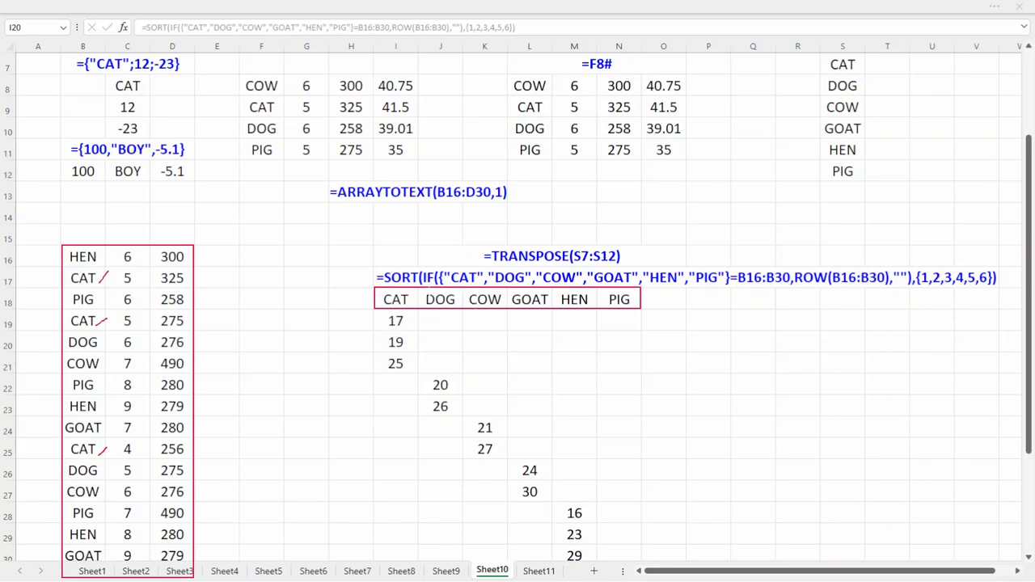
- Clear the red marks, underline the animal-name array constant in the I17 formula text, and examine the row numbers in I19:N33
{"action": "left_click", "coordinate": [646, 38]}
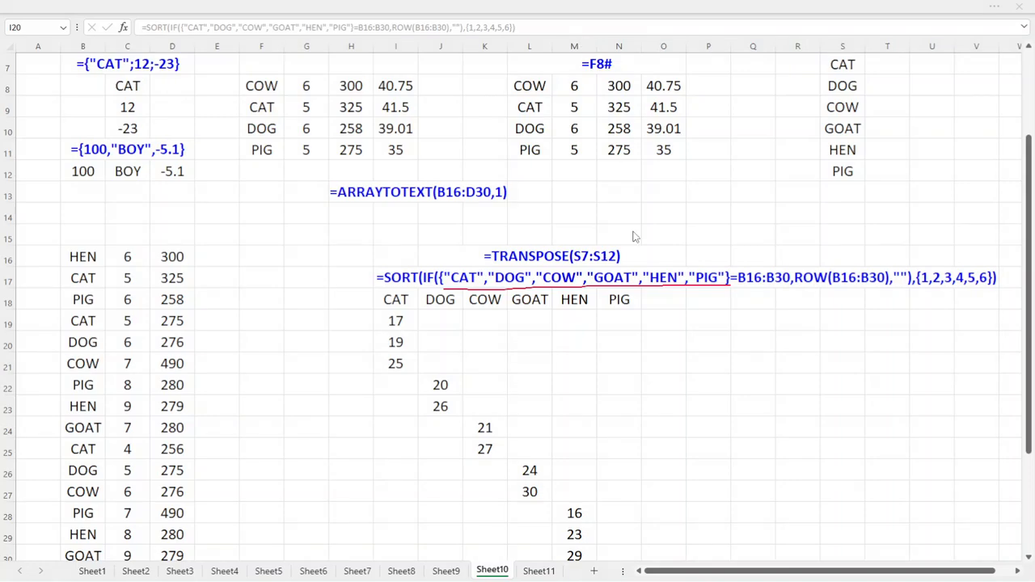
{"action": "scroll", "coordinate": [615, 441], "scroll_direction": "down", "scroll_amount": 1}
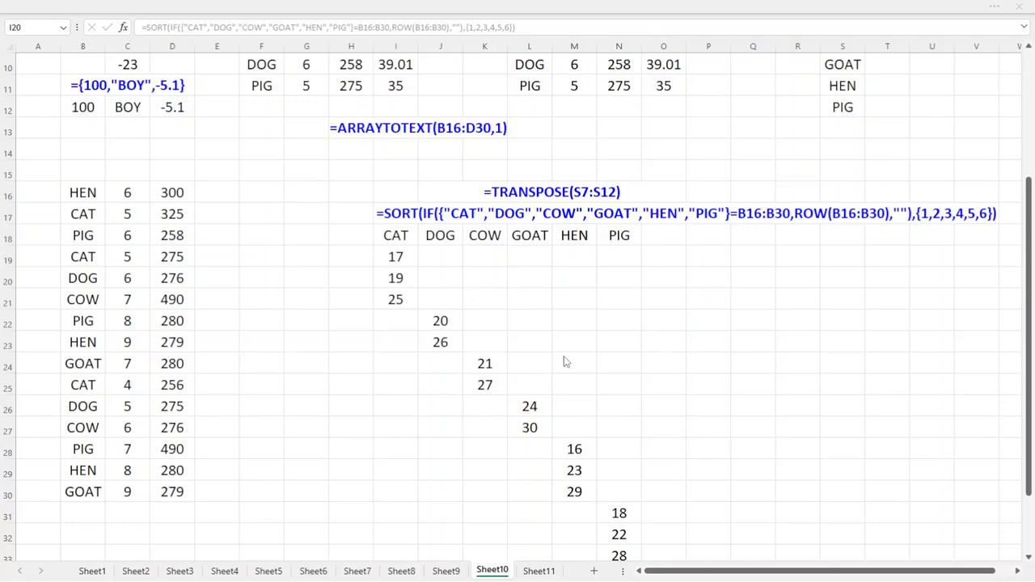
{"action": "scroll", "coordinate": [665, 362], "scroll_direction": "down", "scroll_amount": 1}
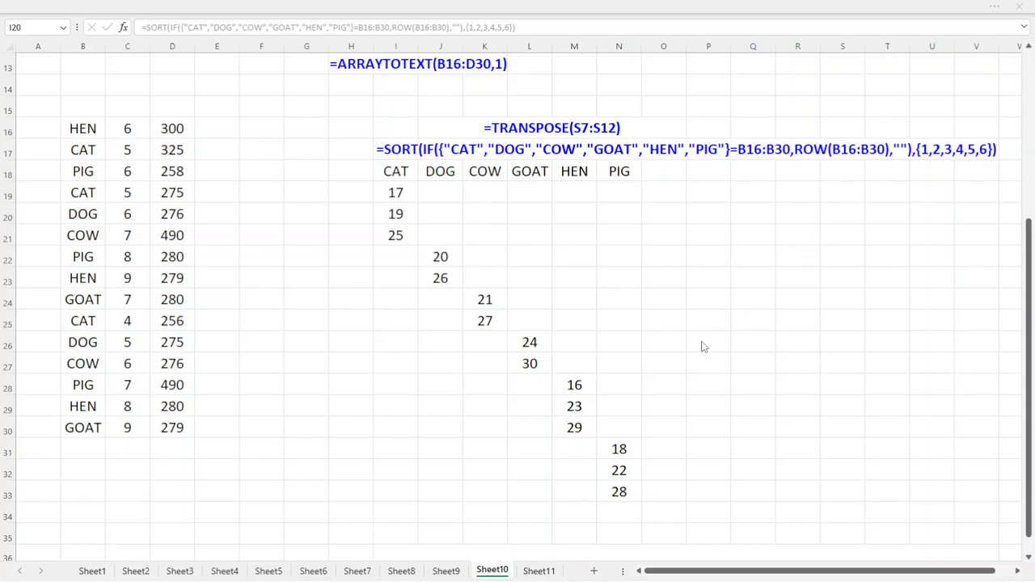
- Show the hidden formula text =SORT(IF(TRANSPOSE(S7:S12)=B16:B30,ROW(B16:B30)&"-"& D16:D30/C16:C30,""),{6,5,4,3,2,1}) in I36 in blue
{"action": "scroll", "coordinate": [702, 347], "scroll_direction": "down", "scroll_amount": 2}
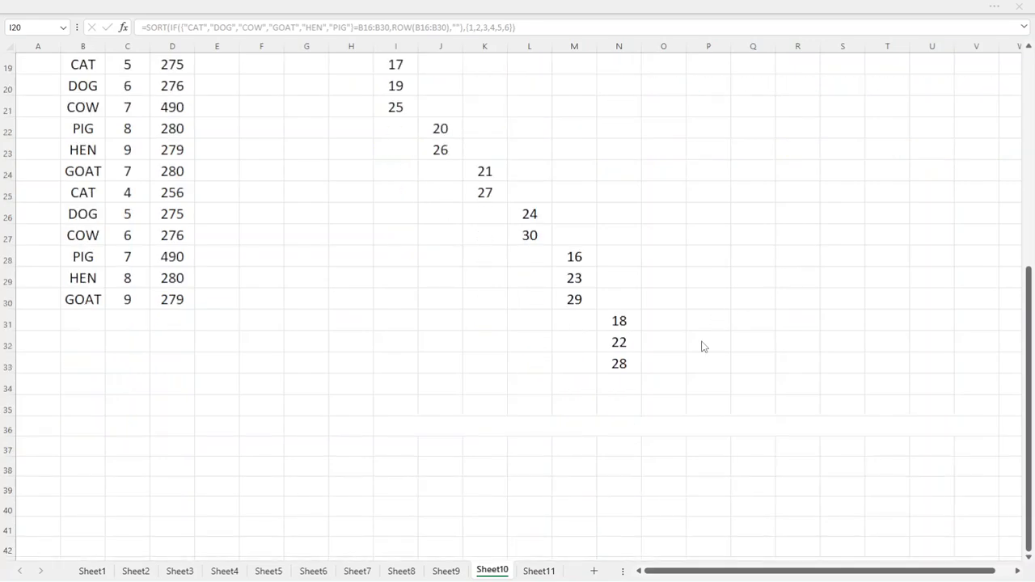
{"action": "left_click", "coordinate": [469, 424]}
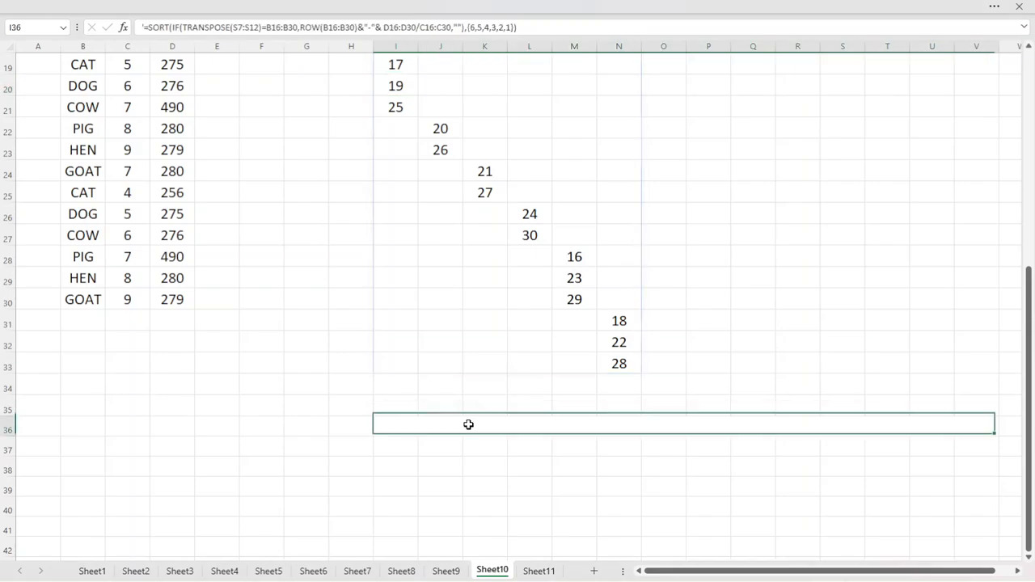
{"action": "scroll", "coordinate": [647, 428], "scroll_direction": "up", "scroll_amount": 4}
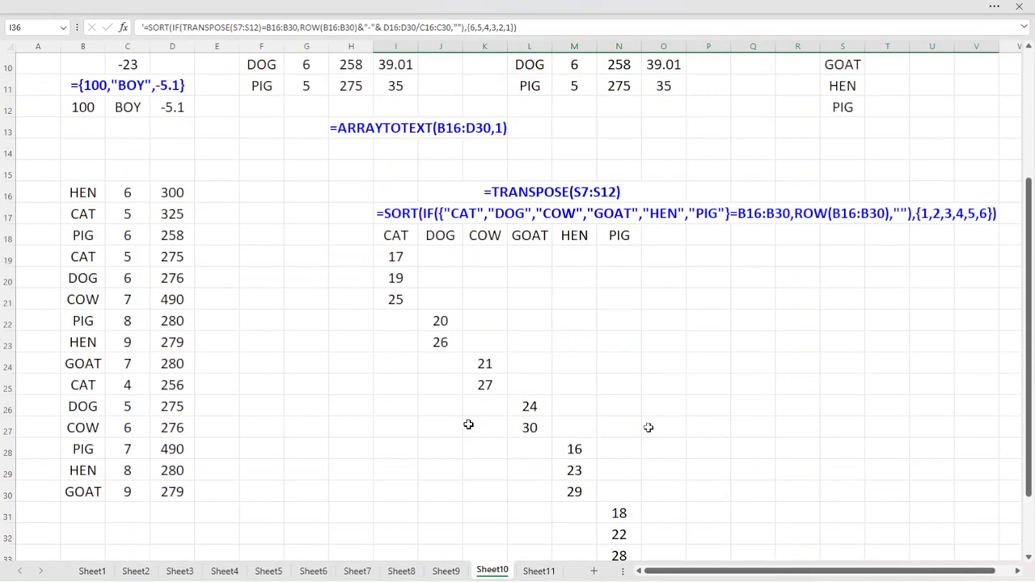
{"action": "scroll", "coordinate": [644, 432], "scroll_direction": "down", "scroll_amount": 4}
{"action": "left_click_drag", "start_coordinate": [674, 571], "coordinate": [688, 571]}
{"action": "scroll", "coordinate": [741, 359], "scroll_direction": "up", "scroll_amount": 1}
{"action": "scroll", "coordinate": [741, 359], "scroll_direction": "up", "scroll_amount": 1}
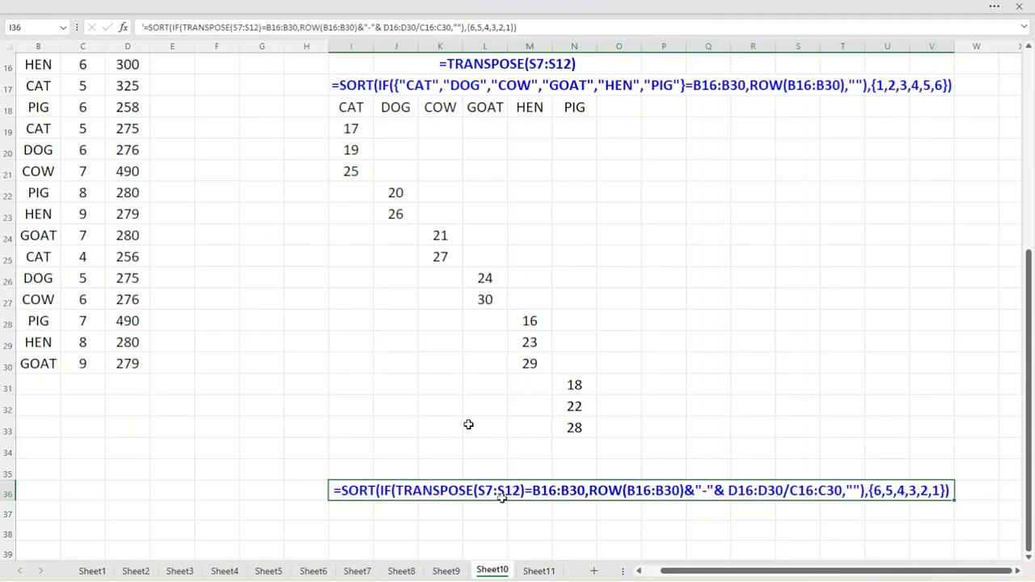
{"action": "scroll", "coordinate": [897, 437], "scroll_direction": "up", "scroll_amount": 5}
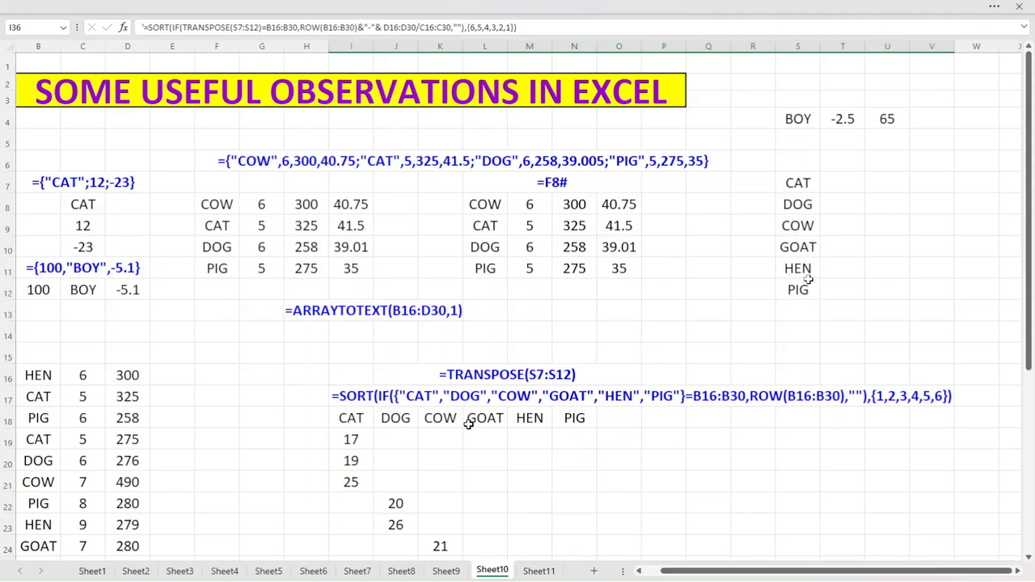
{"action": "scroll", "coordinate": [675, 349], "scroll_direction": "down", "scroll_amount": 6}
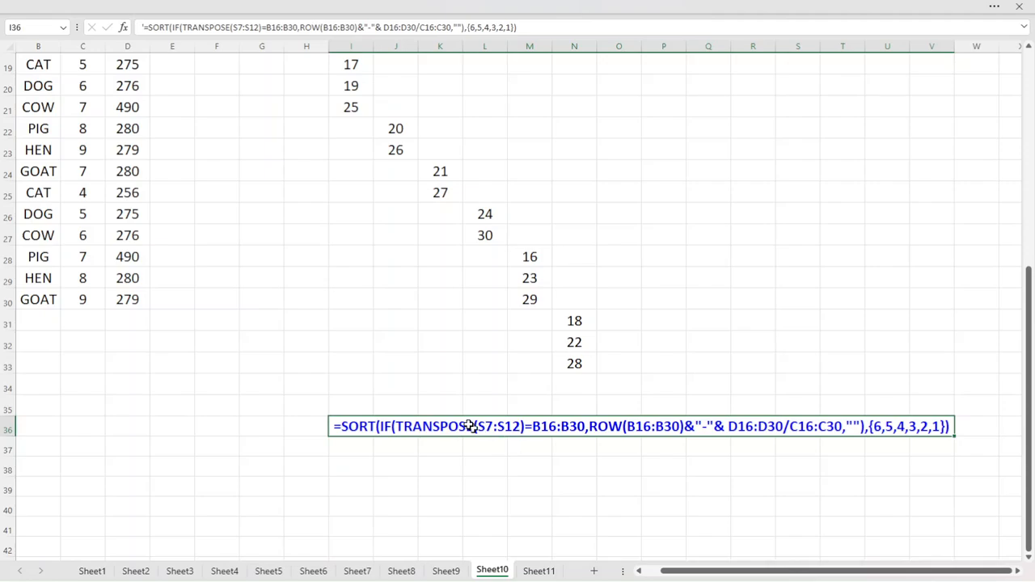
- Copy the formula text =TRANSPOSE(S7:S12) from J16 and enter it as a live formula in P18
{"action": "scroll", "coordinate": [469, 424], "scroll_direction": "up", "scroll_amount": 1}
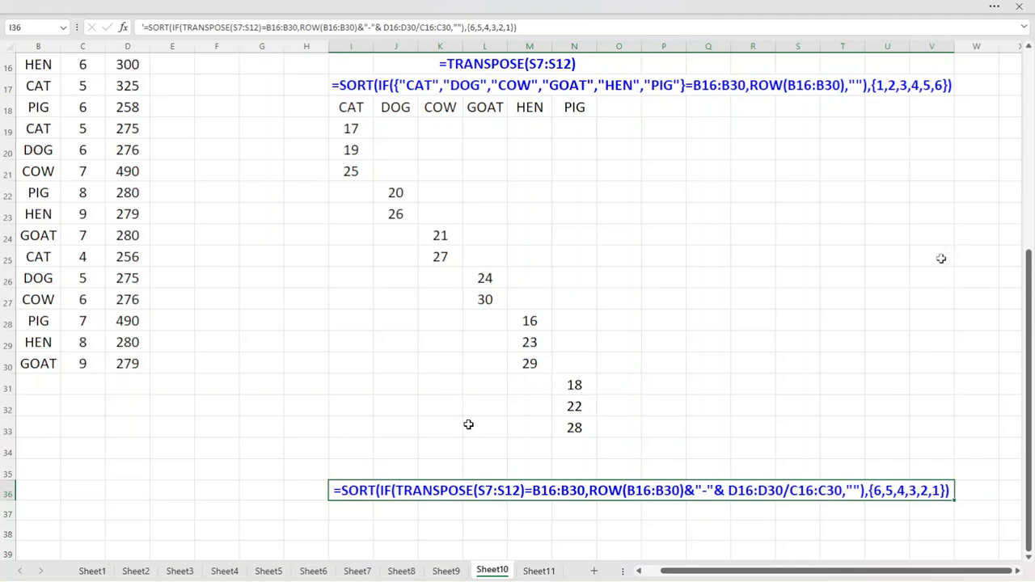
{"action": "scroll", "coordinate": [728, 334], "scroll_direction": "up", "scroll_amount": 1}
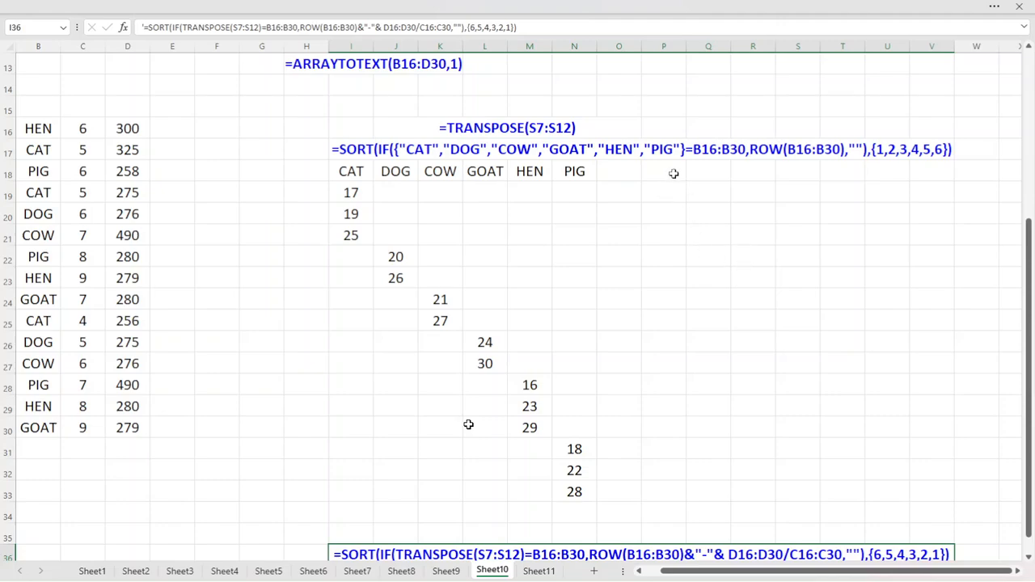
{"action": "left_click", "coordinate": [483, 125]}
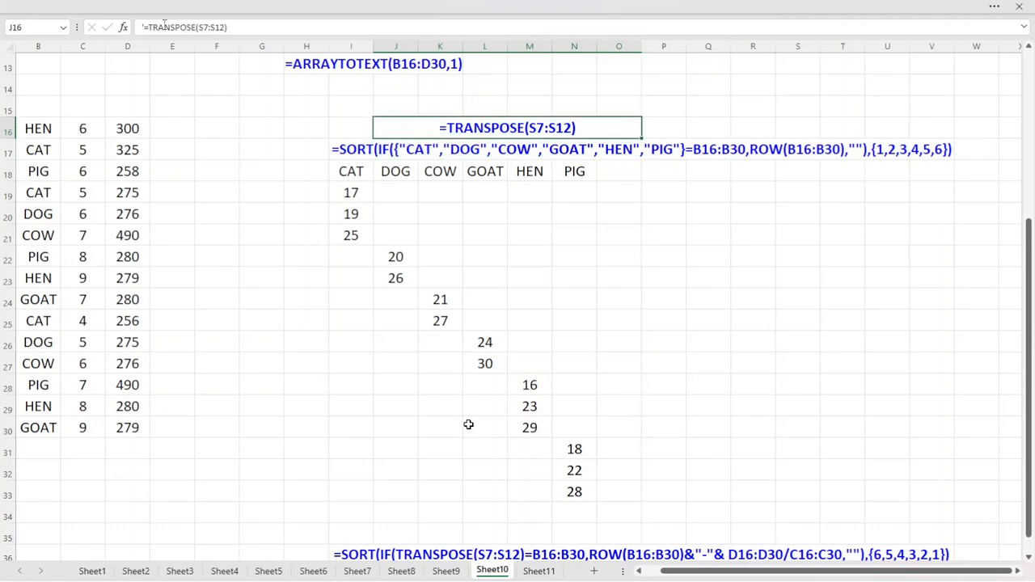
{"action": "left_click_drag", "start_coordinate": [148, 29], "coordinate": [251, 36]}
{"action": "key", "text": "ctrl+c"}
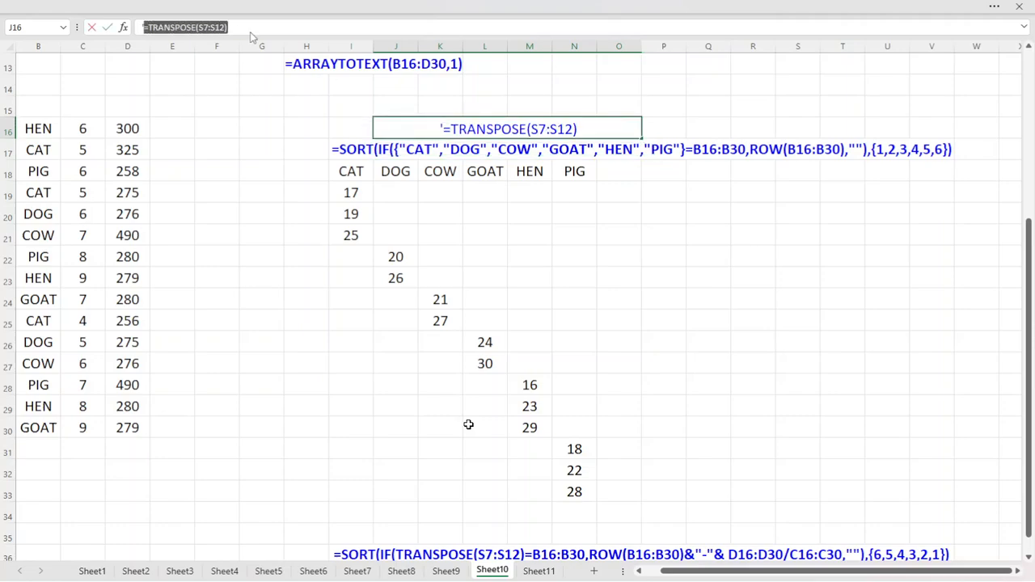
{"action": "key", "text": "Return"}
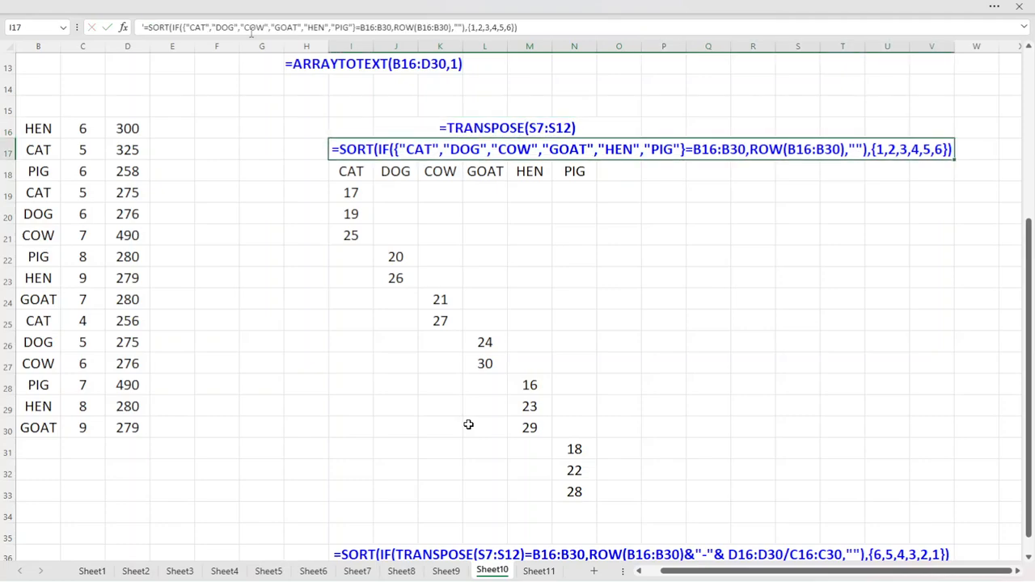
{"action": "left_click", "coordinate": [678, 174]}
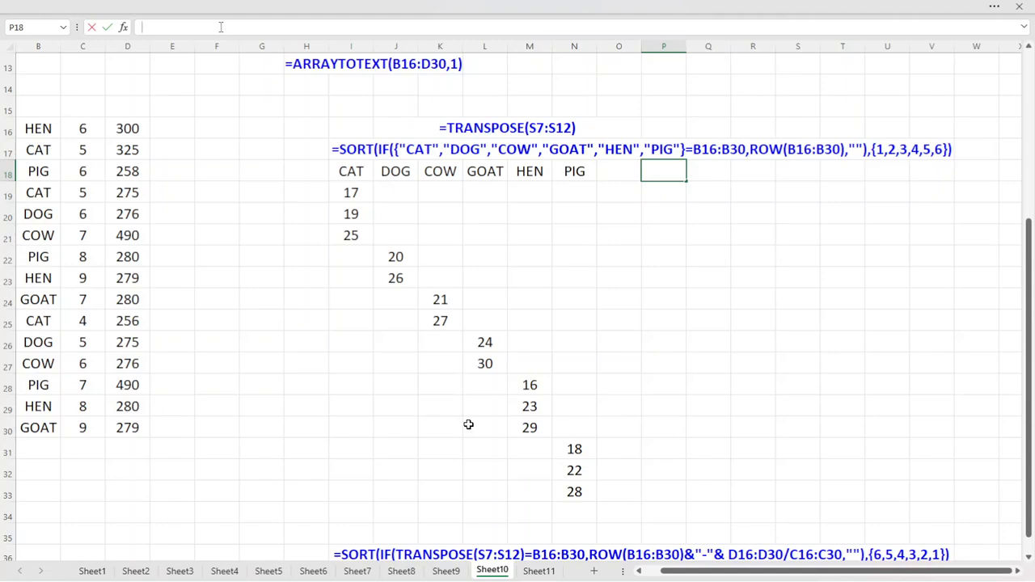
{"action": "key", "text": "ctrl+v"}
{"action": "key", "text": "Return"}
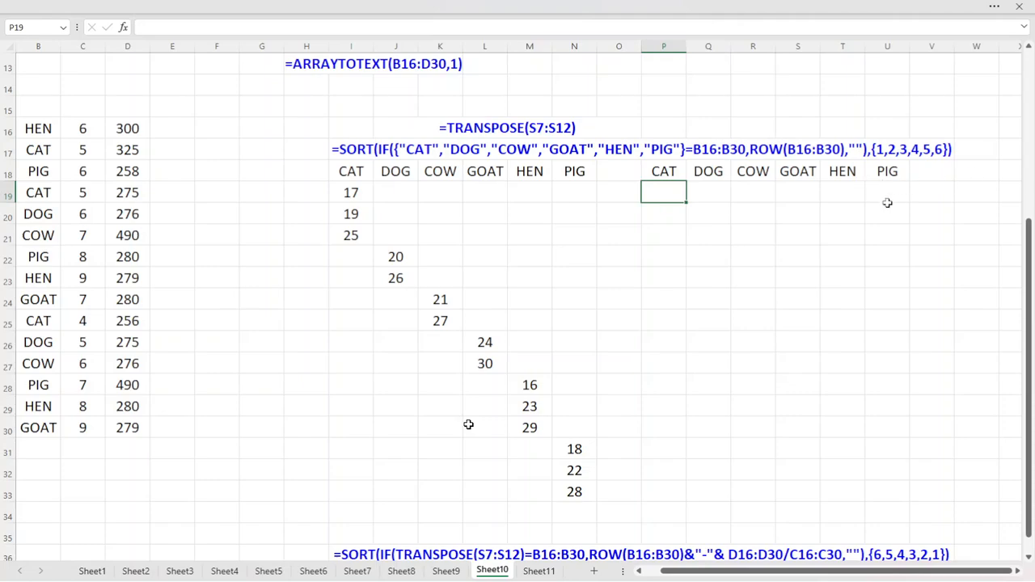
- Copy the SORT formula text from I36 and enter it as a live formula in P19 under the second row of animal names
{"action": "scroll", "coordinate": [607, 395], "scroll_direction": "down", "scroll_amount": 2}
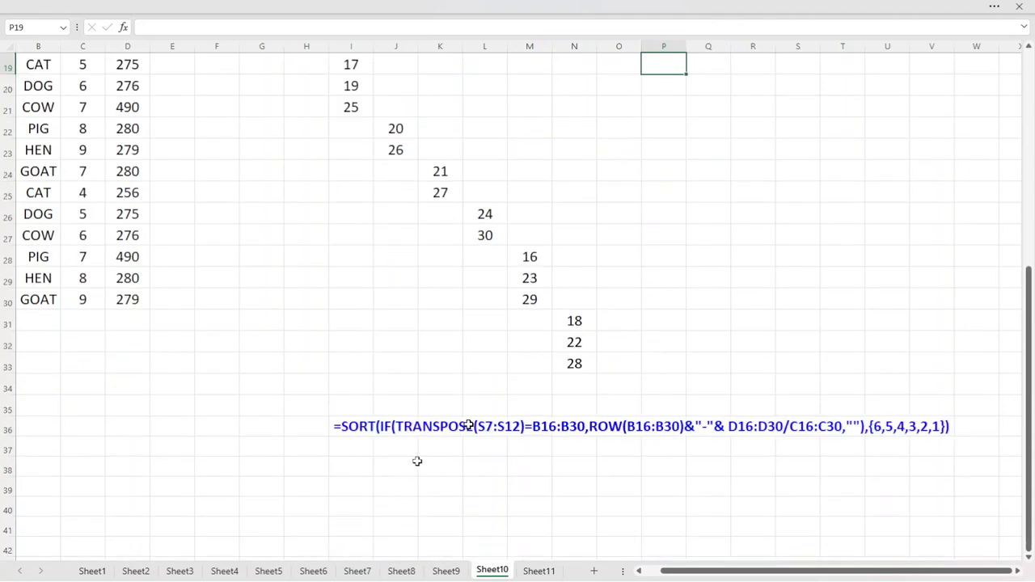
{"action": "left_click", "coordinate": [468, 427]}
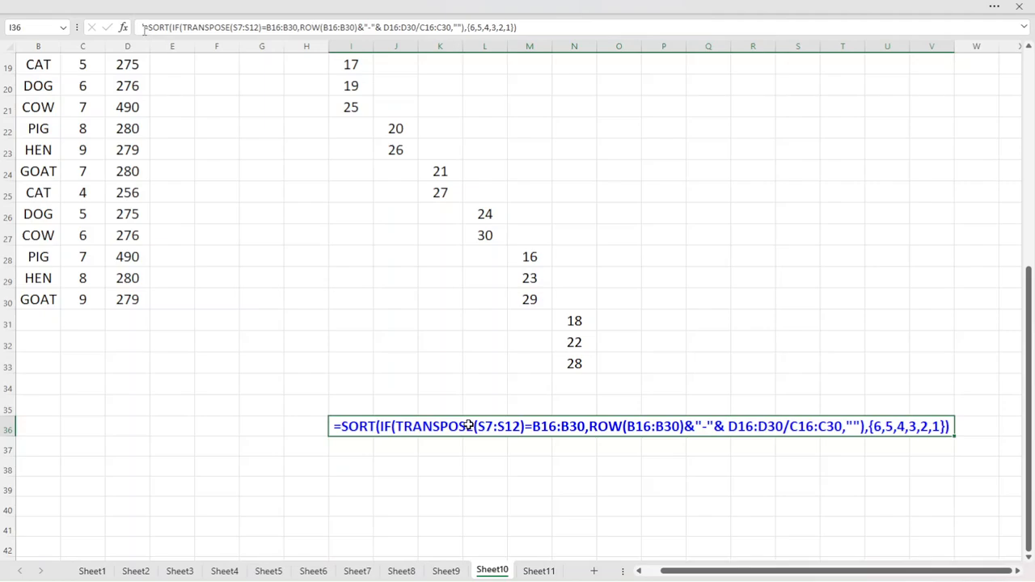
{"action": "left_click_drag", "start_coordinate": [144, 30], "coordinate": [555, 26]}
{"action": "key", "text": "ctrl+c"}
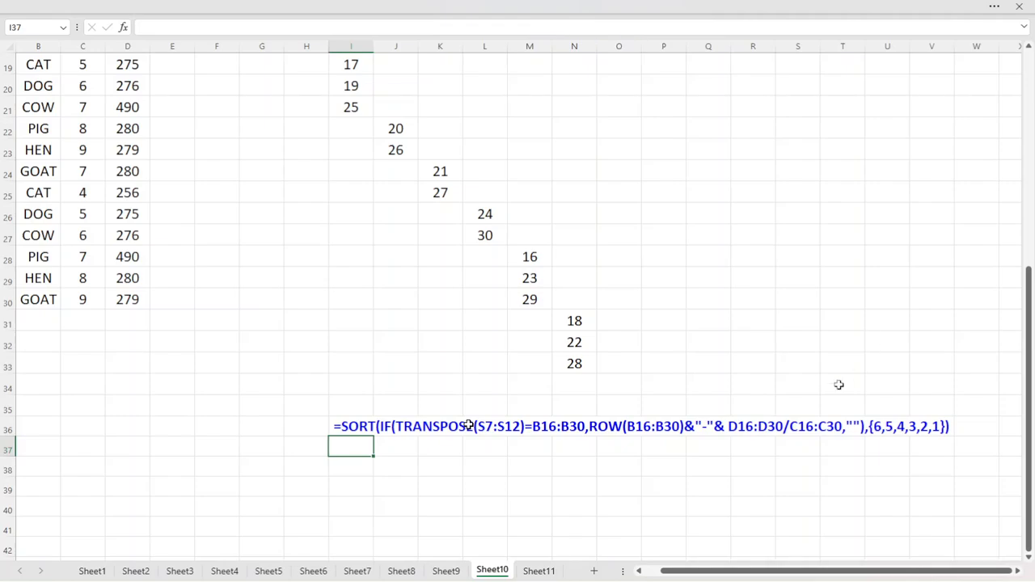
{"action": "scroll", "coordinate": [839, 386], "scroll_direction": "up", "scroll_amount": 3}
{"action": "left_click", "coordinate": [678, 257]}
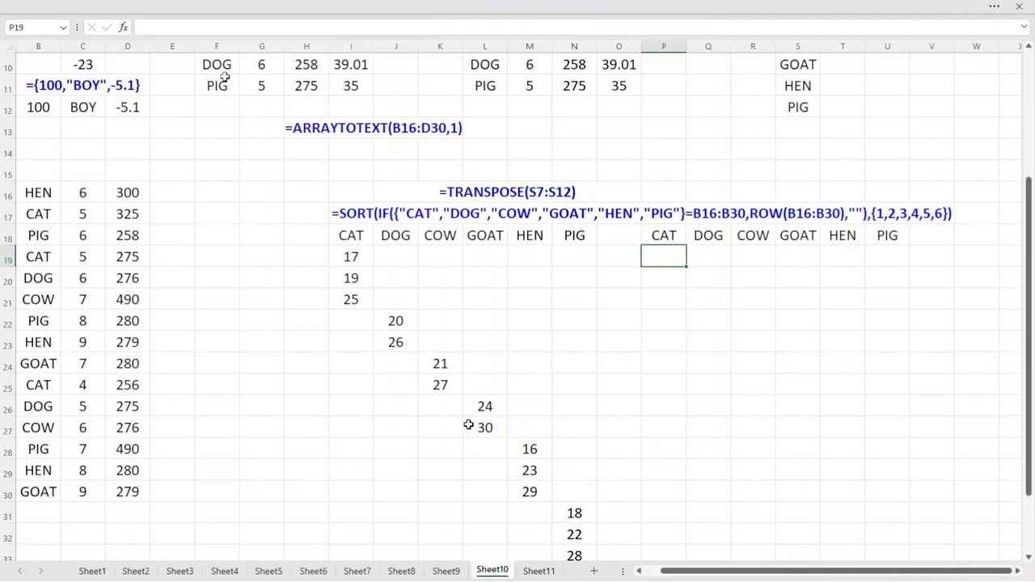
{"action": "left_click", "coordinate": [178, 27]}
{"action": "key", "text": "ctrl+v"}
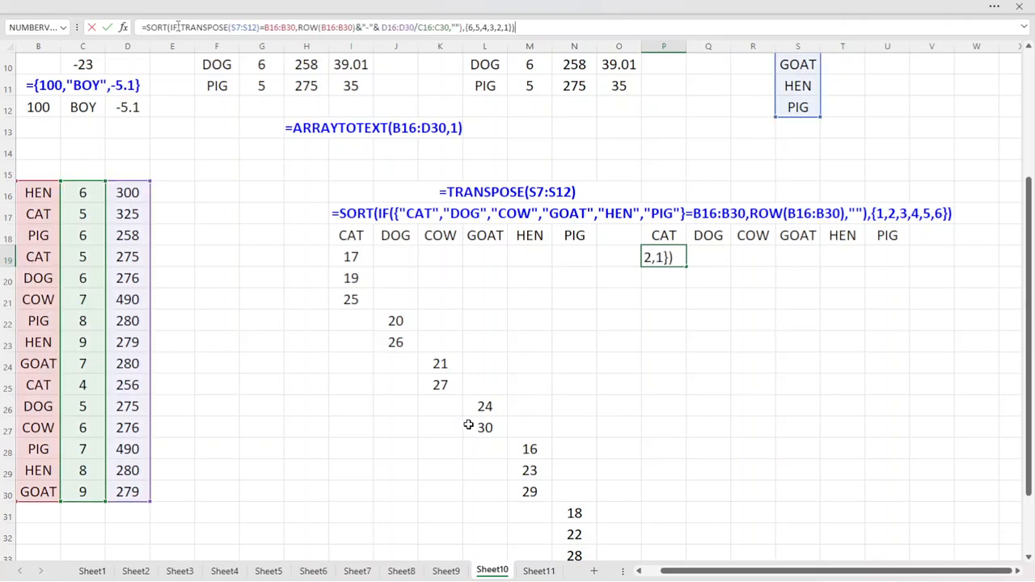
{"action": "key", "text": "Return"}
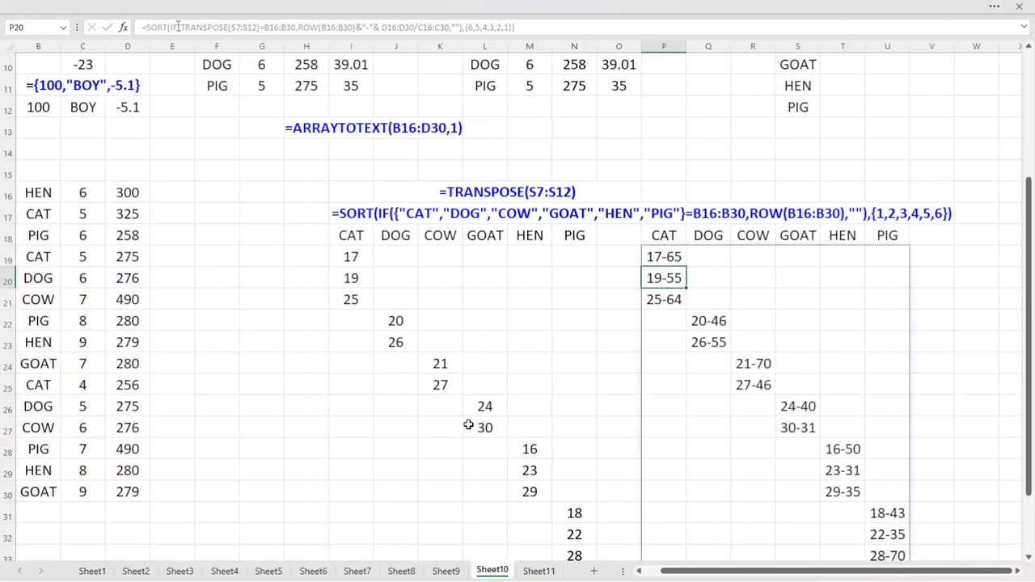
- Examine the combined results in P19:U33, outlining the first CAT row's values in C17:D17 in red for comparison
{"action": "scroll", "coordinate": [894, 364], "scroll_direction": "down", "scroll_amount": 2}
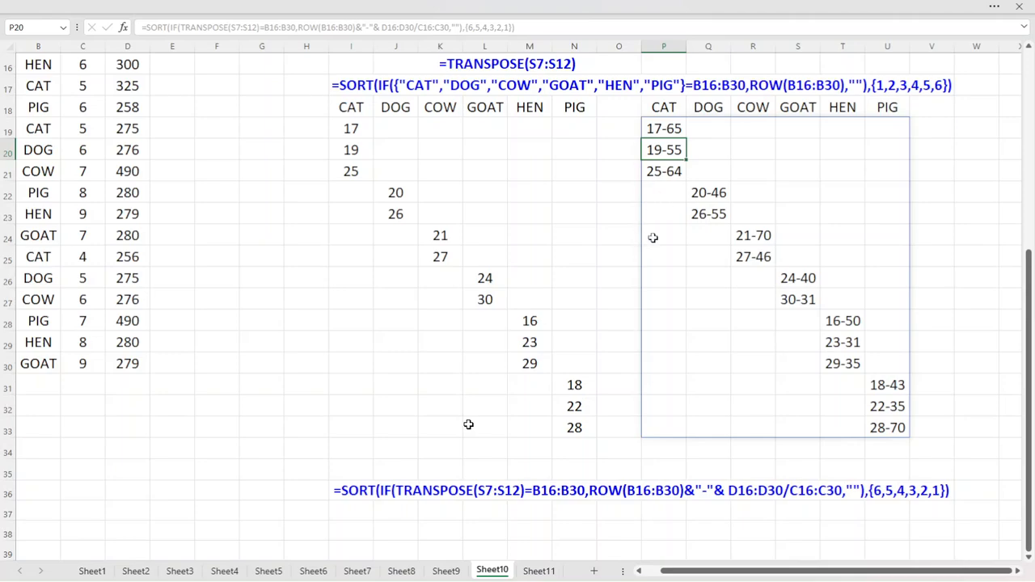
{"action": "left_click", "coordinate": [662, 299]}
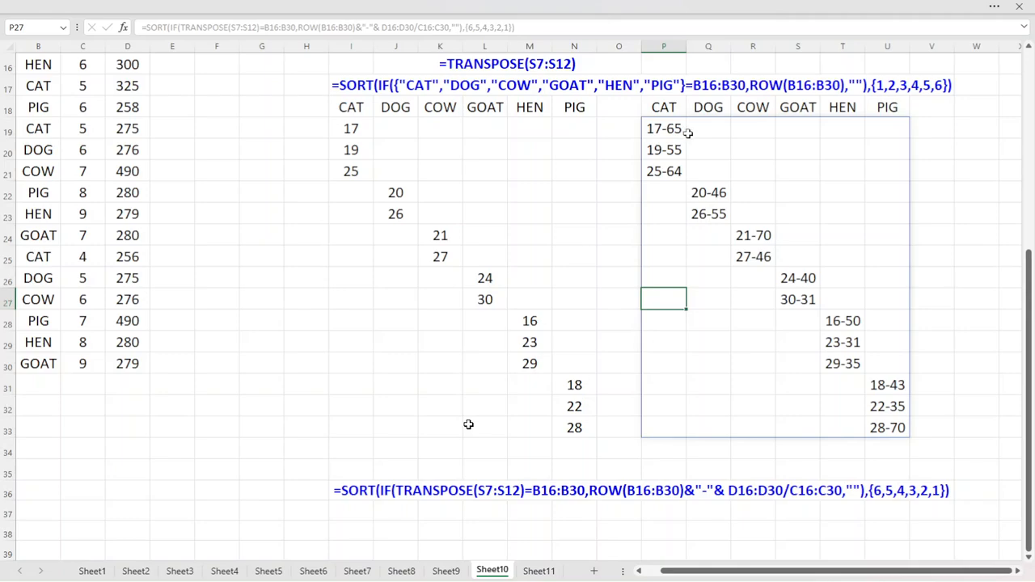
{"action": "scroll", "coordinate": [97, 247], "scroll_direction": "up", "scroll_amount": 2}
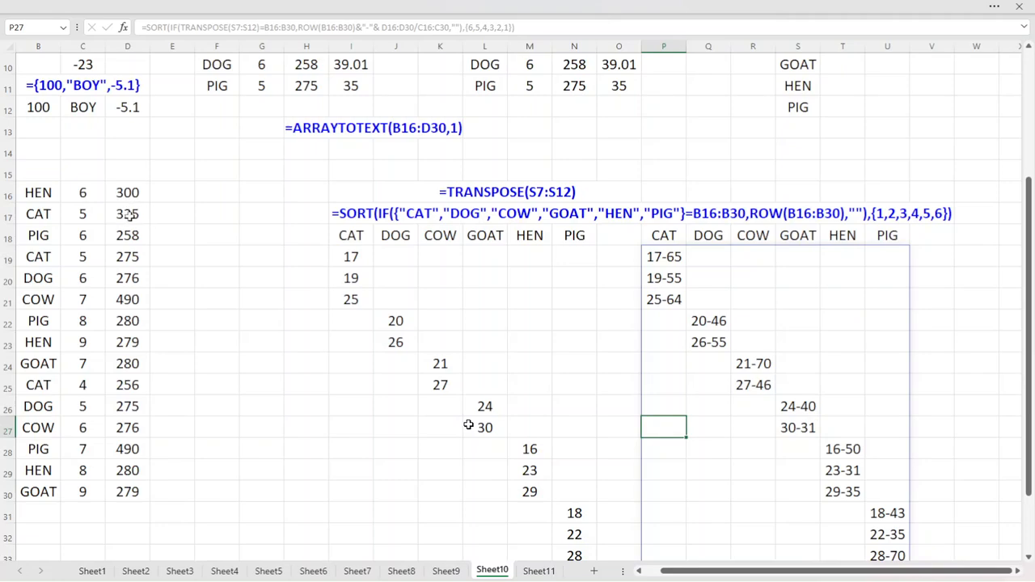
{"action": "left_click", "coordinate": [696, 16]}
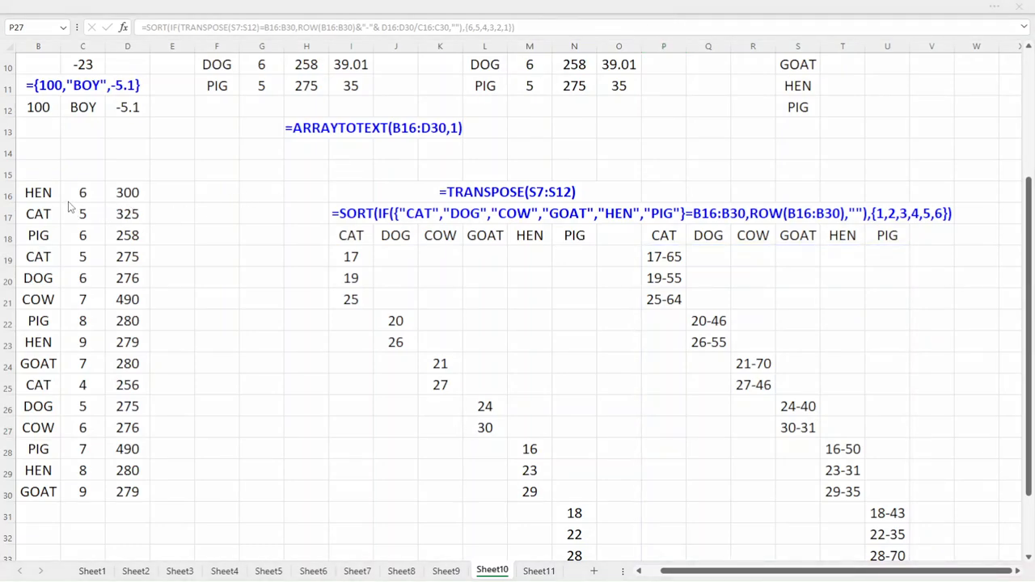
{"action": "mouse_move", "coordinate": [62, 204]}
{"action": "left_mouse_down"}
{"action": "mouse_move", "coordinate": [97, 225]}
{"action": "mouse_move", "coordinate": [148, 225]}
{"action": "left_mouse_up"}
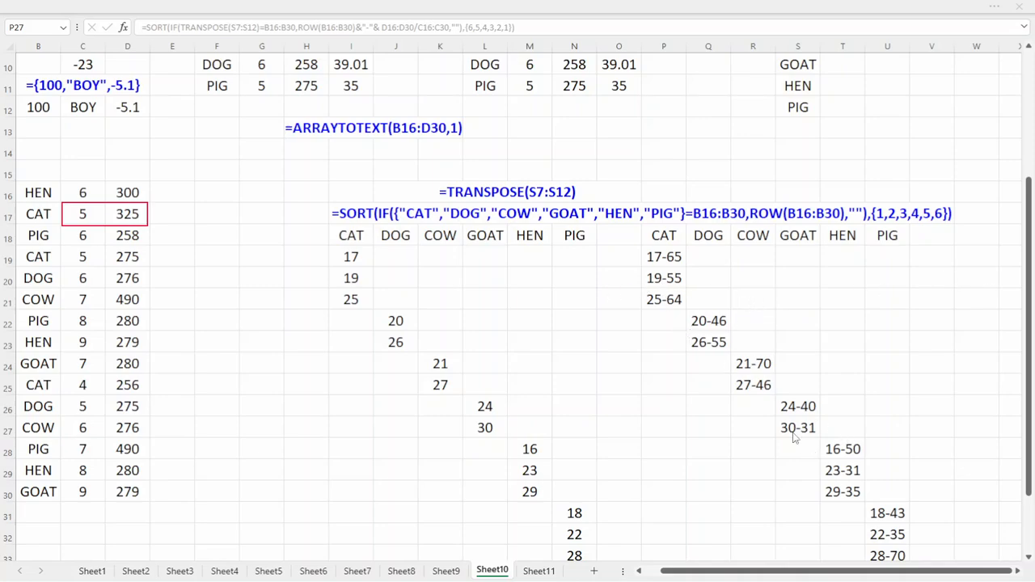
{"action": "scroll", "coordinate": [946, 328], "scroll_direction": "down", "scroll_amount": 2}
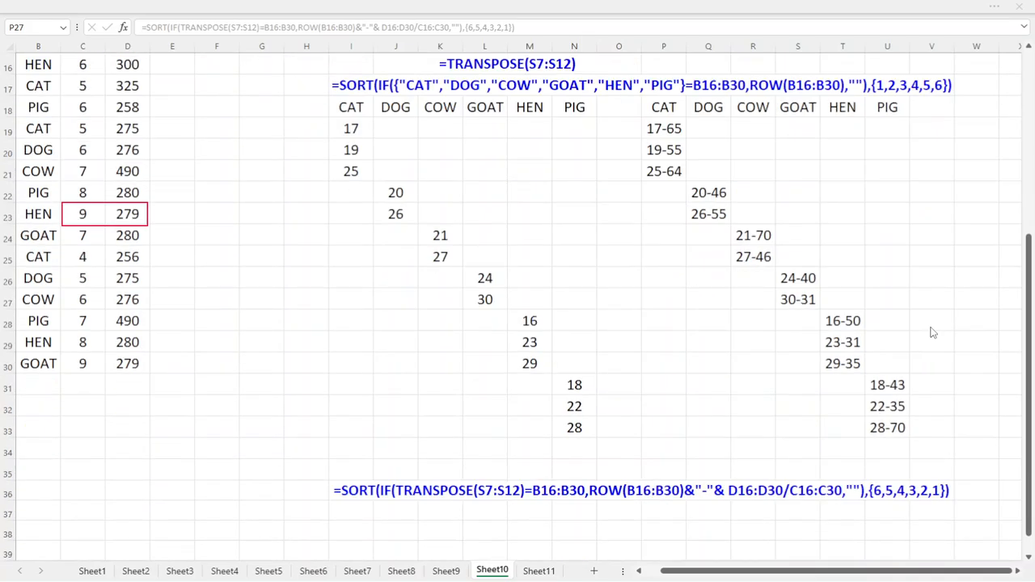
{"action": "scroll", "coordinate": [570, 485], "scroll_direction": "up", "scroll_amount": 1}
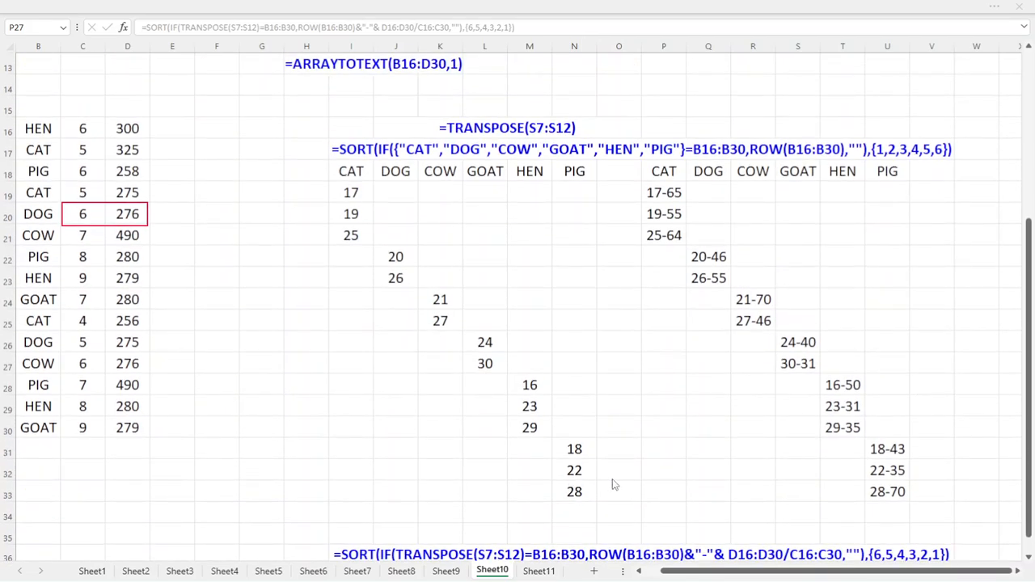
{"action": "scroll", "coordinate": [612, 478], "scroll_direction": "down", "scroll_amount": 1}
{"action": "scroll", "coordinate": [869, 469], "scroll_direction": "up", "scroll_amount": 2}
{"action": "scroll", "coordinate": [879, 457], "scroll_direction": "up", "scroll_amount": 1}
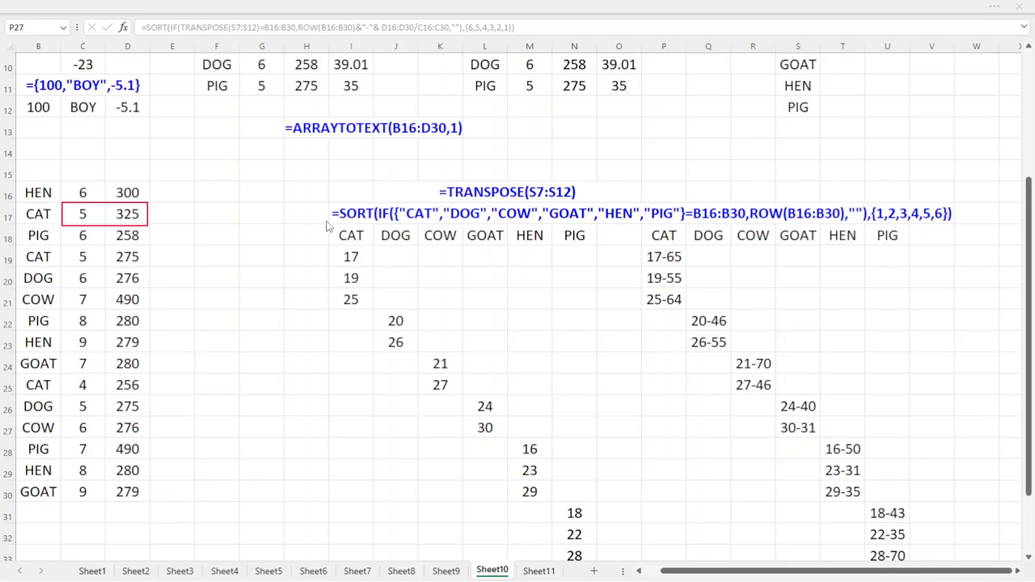
- Change the sort index array at the end of the SORT formula in P19 to {1,2,3,4,5,6} and review the reordered results
{"action": "scroll", "coordinate": [919, 296], "scroll_direction": "down", "scroll_amount": 3}
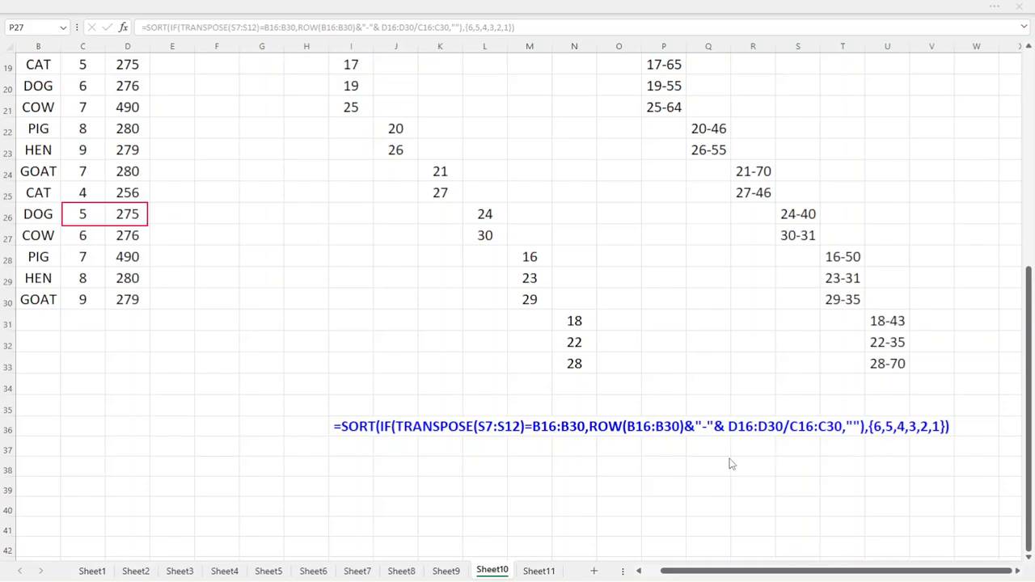
{"action": "scroll", "coordinate": [733, 463], "scroll_direction": "up", "scroll_amount": 1}
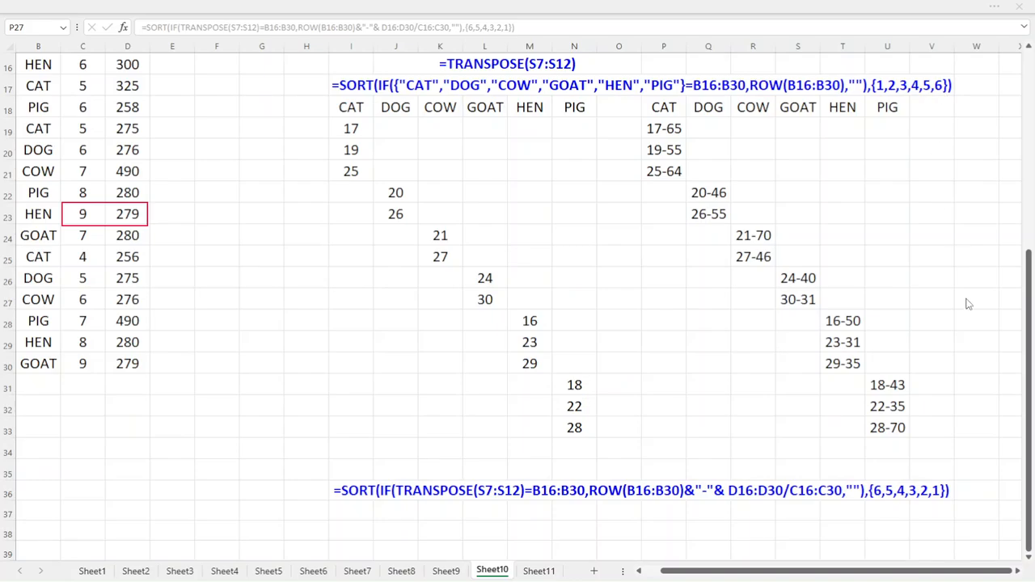
{"action": "scroll", "coordinate": [956, 536], "scroll_direction": "down", "scroll_amount": 2}
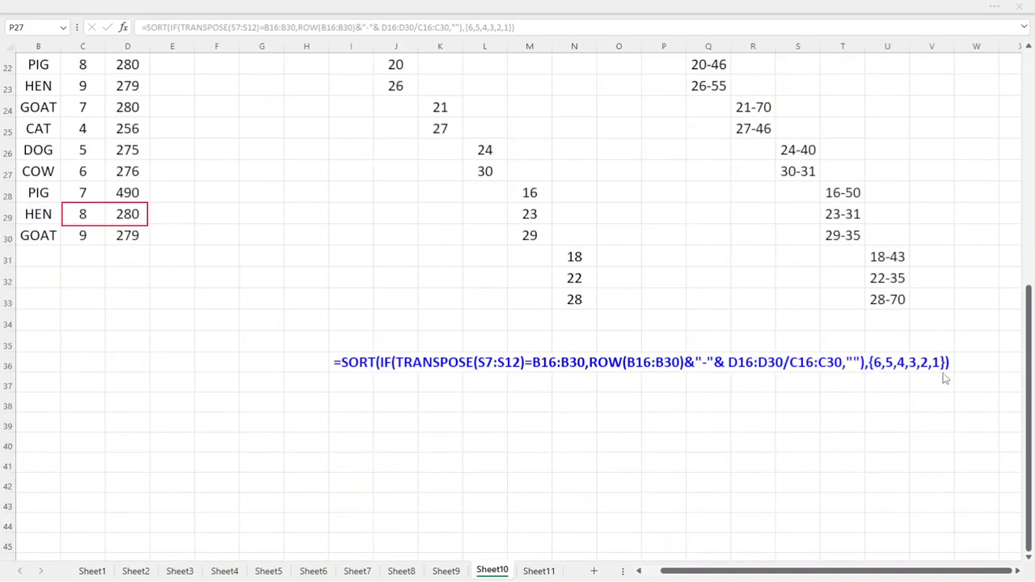
{"action": "scroll", "coordinate": [969, 383], "scroll_direction": "up", "scroll_amount": 2}
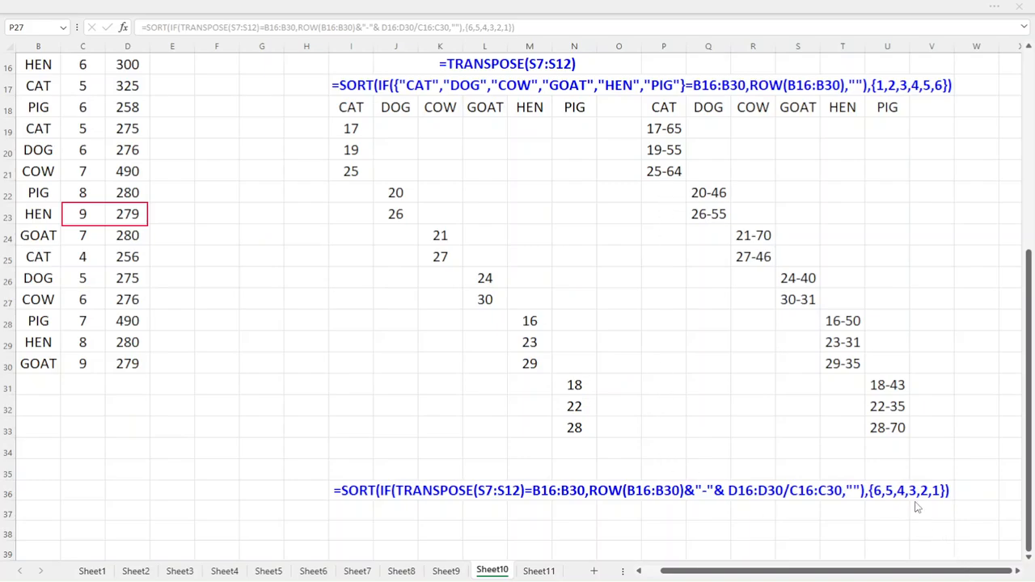
{"action": "scroll", "coordinate": [672, 339], "scroll_direction": "up", "scroll_amount": 3}
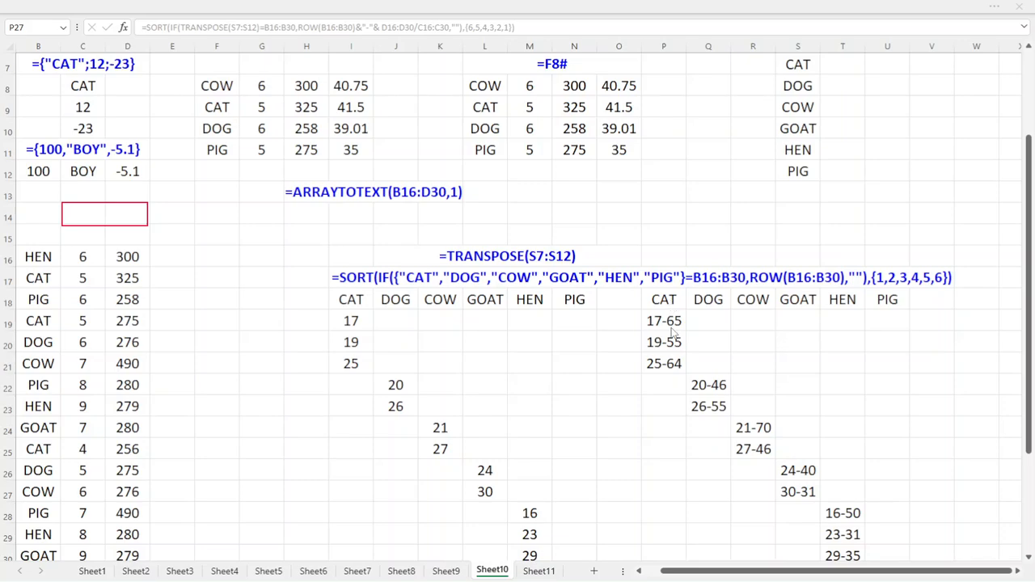
{"action": "left_click", "coordinate": [671, 324]}
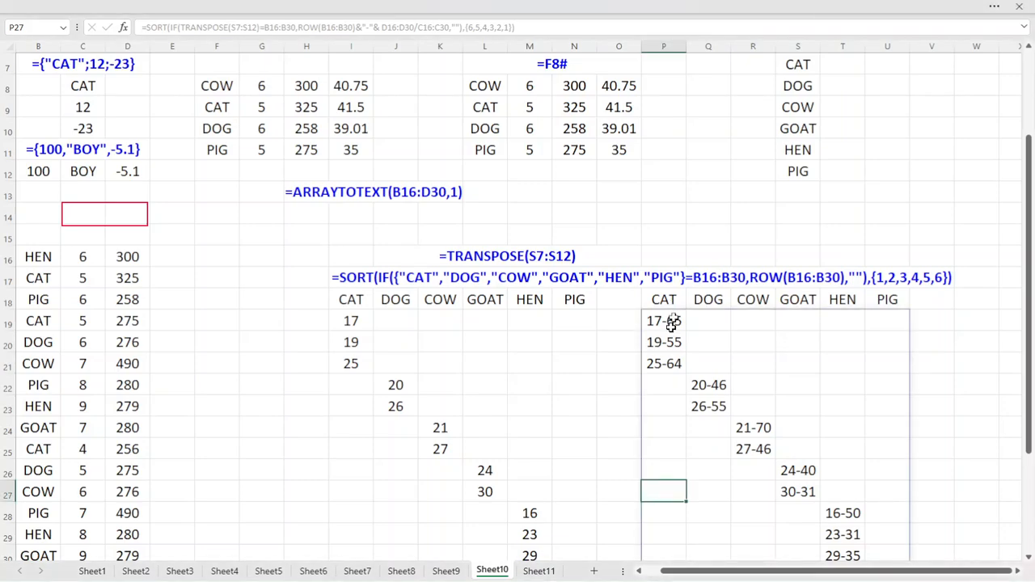
{"action": "left_click", "coordinate": [510, 29]}
{"action": "key", "text": "BackSpace"}
{"action": "key", "text": "BackSpace"}
{"action": "key", "text": "BackSpace"}
{"action": "key", "text": "BackSpace"}
{"action": "key", "text": "BackSpace"}
{"action": "key", "text": "BackSpace"}
{"action": "key", "text": "BackSpace"}
{"action": "key", "text": "BackSpace"}
{"action": "key", "text": "BackSpace"}
{"action": "key", "text": "BackSpace"}
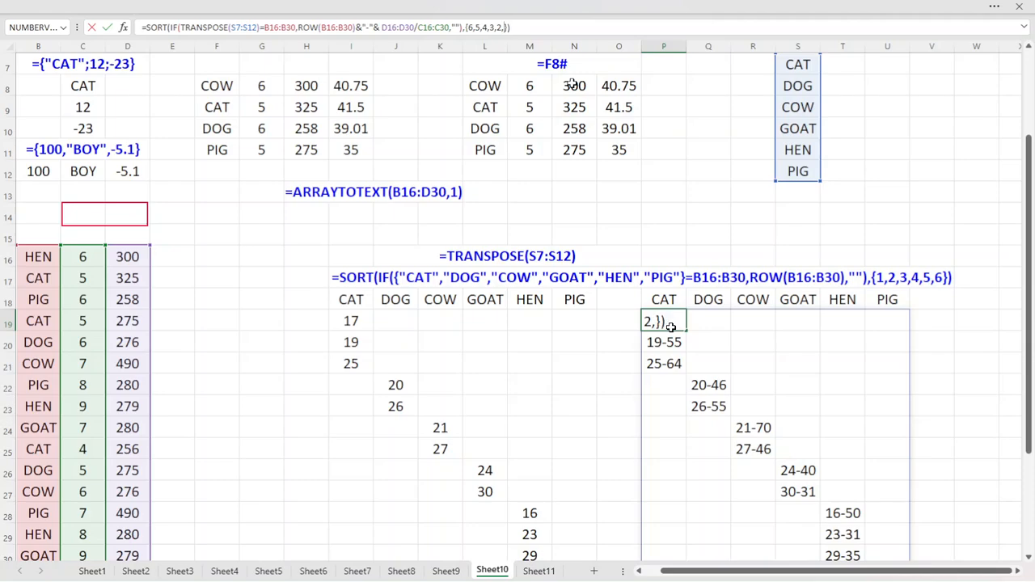
{"action": "key", "text": "BackSpace"}
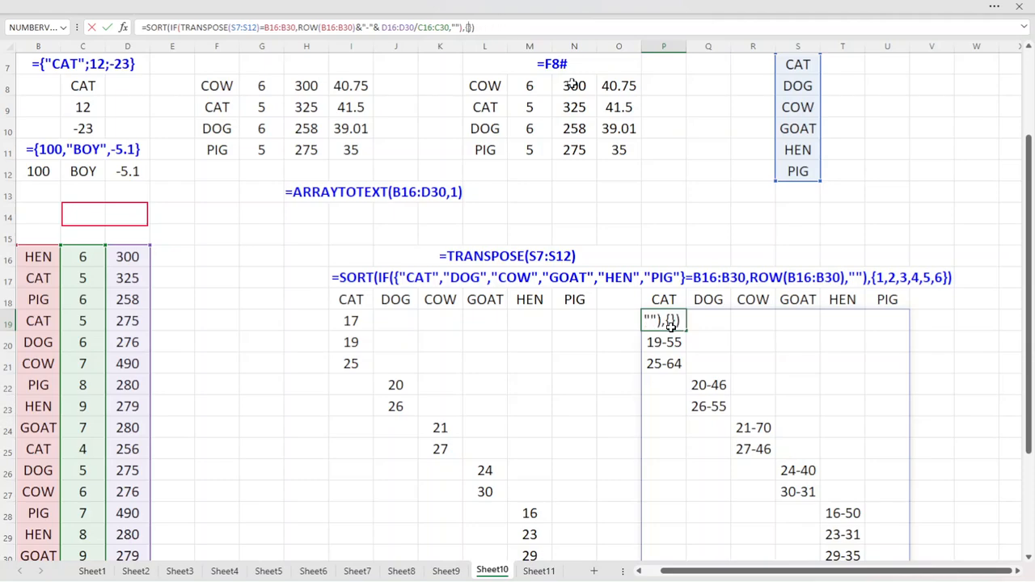
{"action": "type", "text": "1,2,3,4"}
{"action": "type", "text": ",5"}
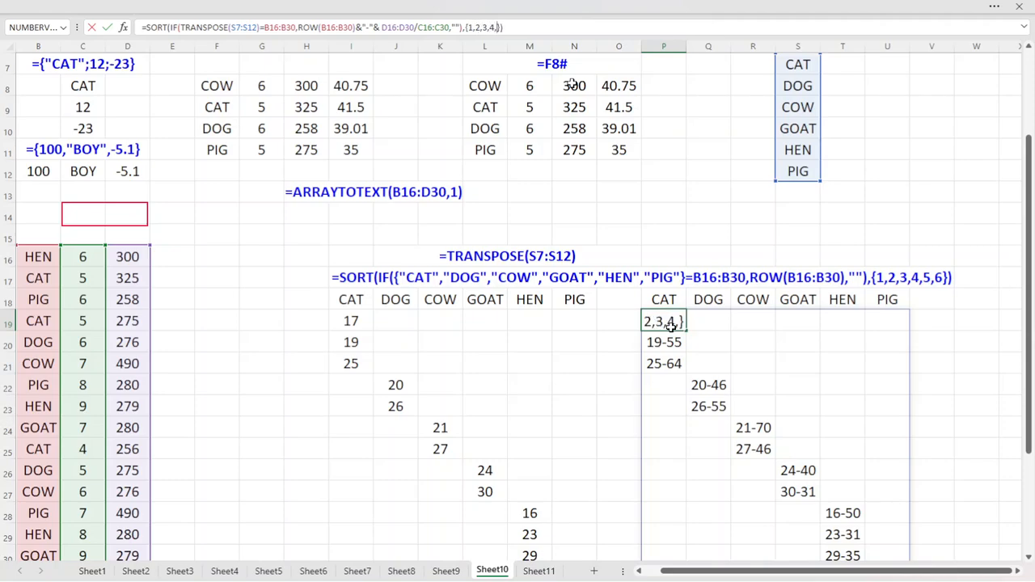
{"action": "type", "text": ",6"}
{"action": "key", "text": "Return"}
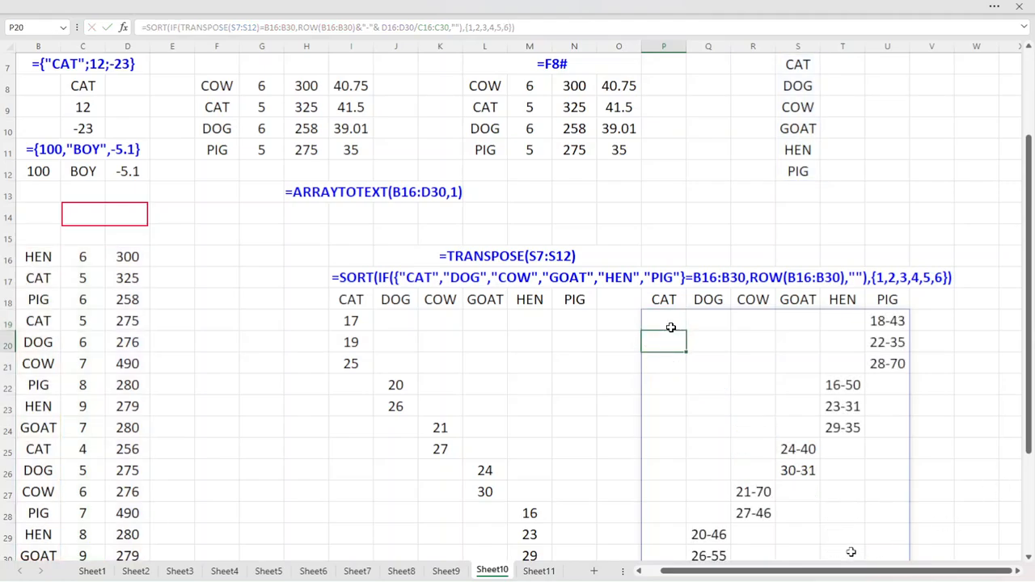
{"action": "scroll", "coordinate": [852, 553], "scroll_direction": "down", "scroll_amount": 3}
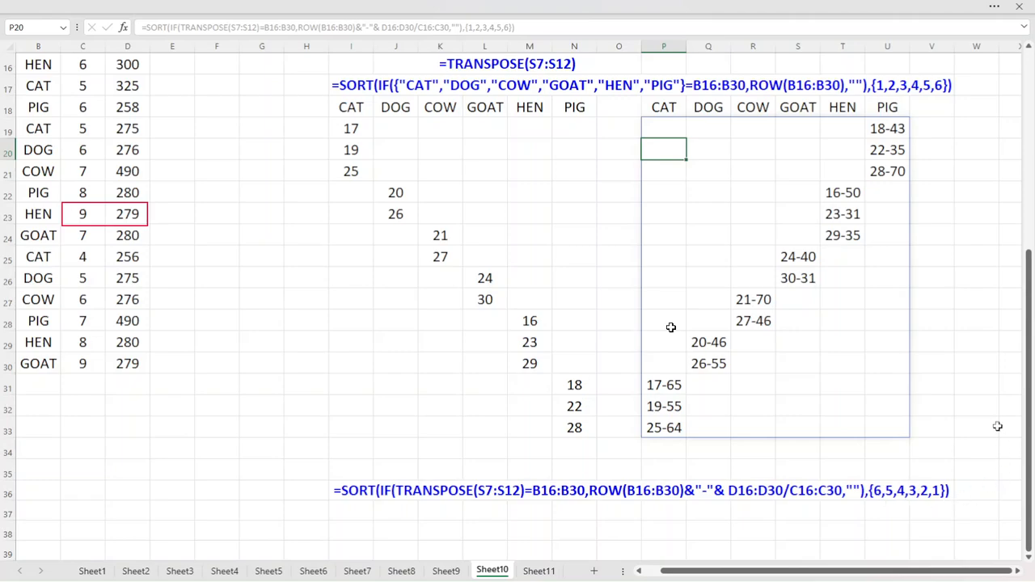
- Undo the last change to the sort index array in P19 and move the selection to blank cell W34
{"action": "key", "text": "ctrl+z"}
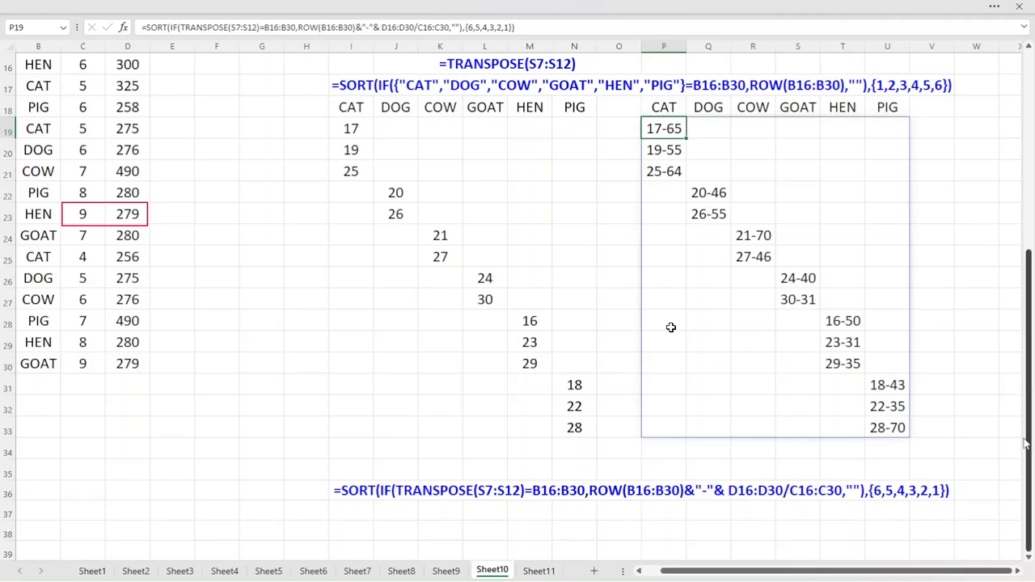
{"action": "left_click", "coordinate": [989, 447]}
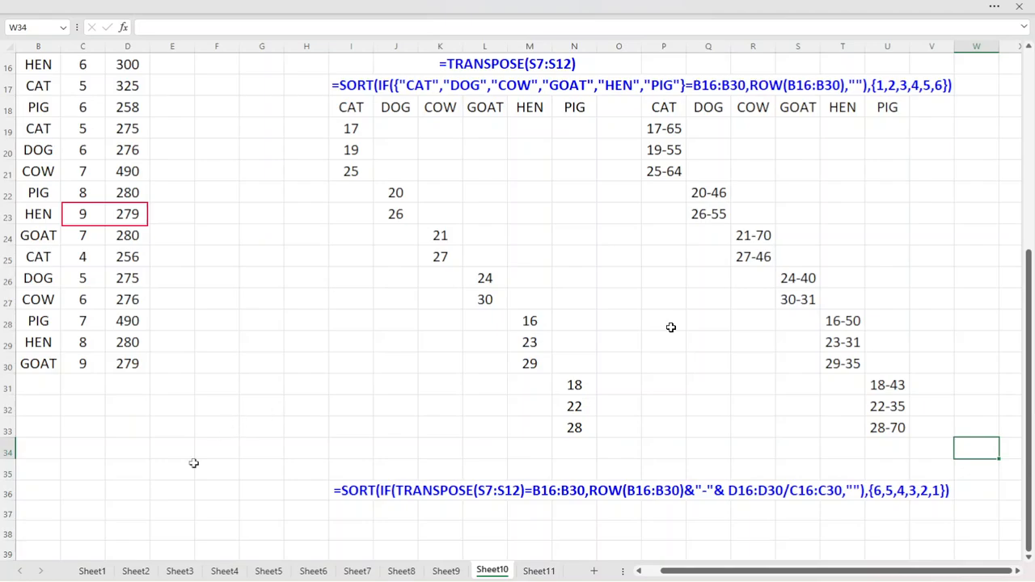
{"action": "scroll", "coordinate": [198, 470], "scroll_direction": "up", "scroll_amount": 4}
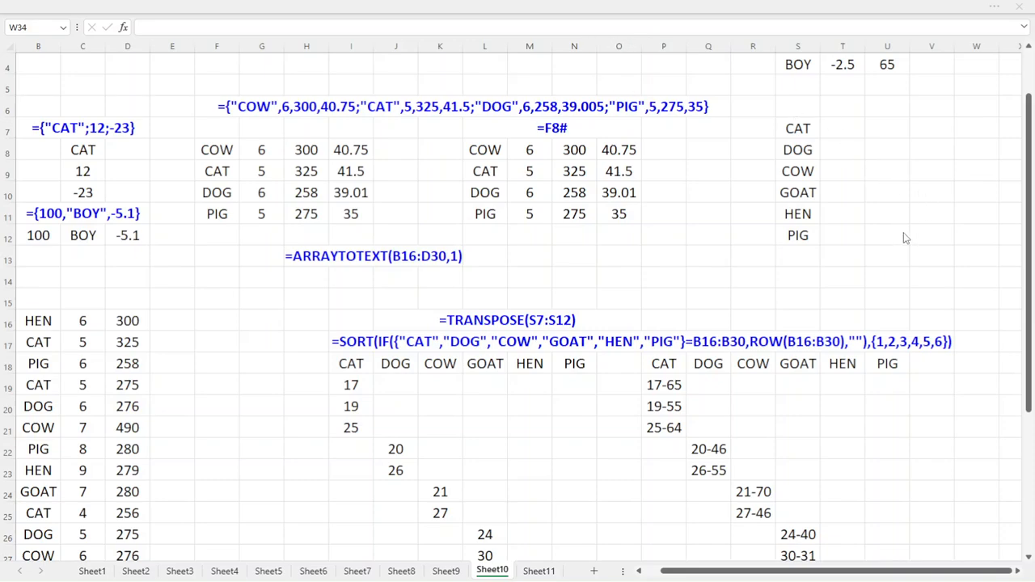
{"action": "scroll", "coordinate": [904, 232], "scroll_direction": "up", "scroll_amount": 1}
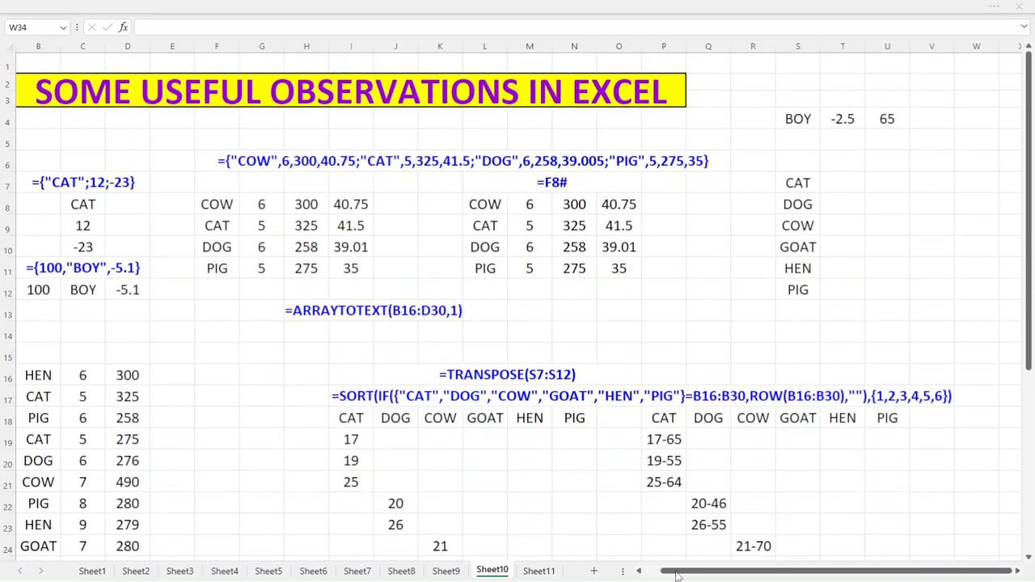